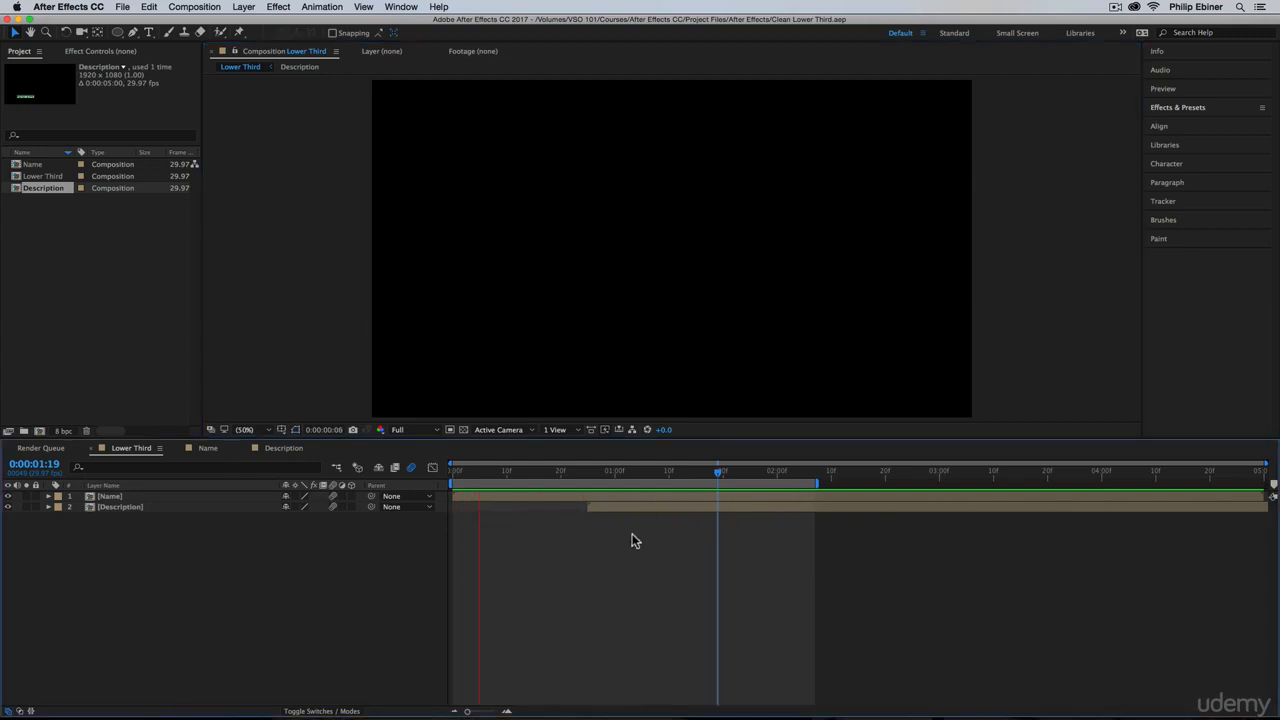
# Preview the finished Lower Third animation and scrub to 0:00:01:28 to examine the name and description bars
pyautogui.press('space')
pyautogui.click(728, 473)
pyautogui.moveTo(728, 473); pyautogui.dragTo(767, 476)
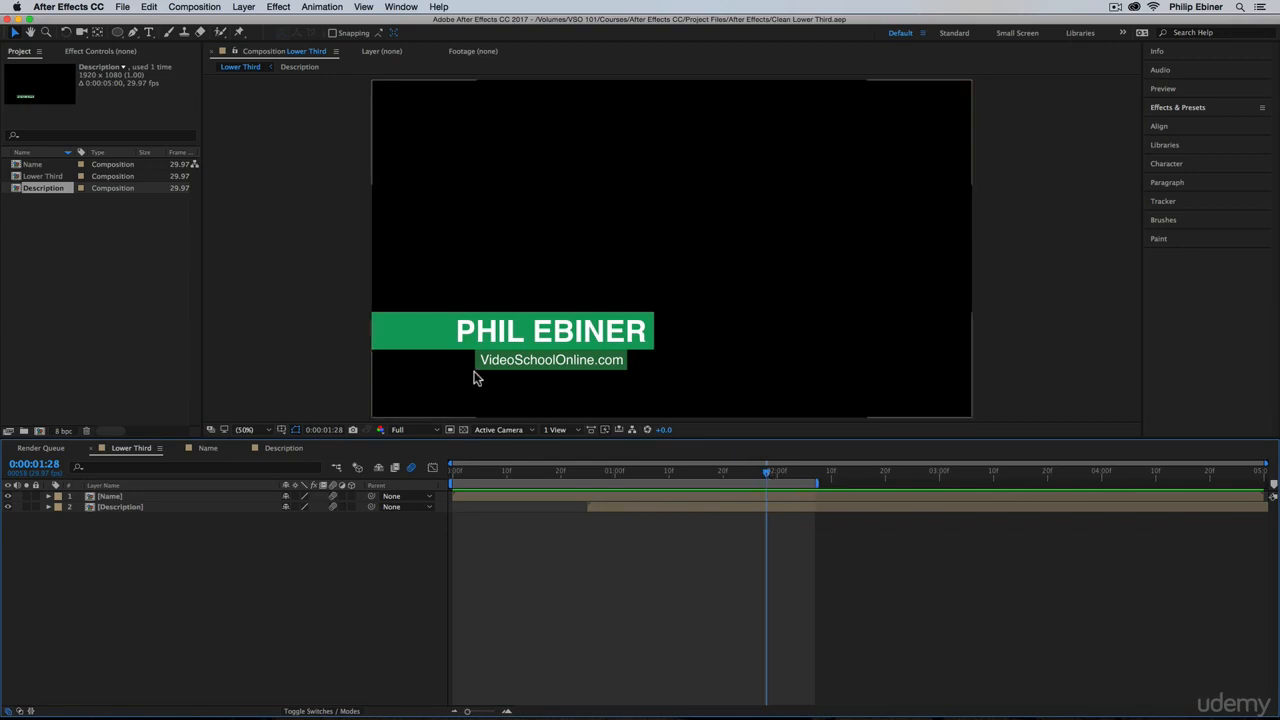
# Create a 1920 × 1080 composition named "LT" plus the person's first name, at 23.976 fps with a five-second duration
pyautogui.click(40, 431)
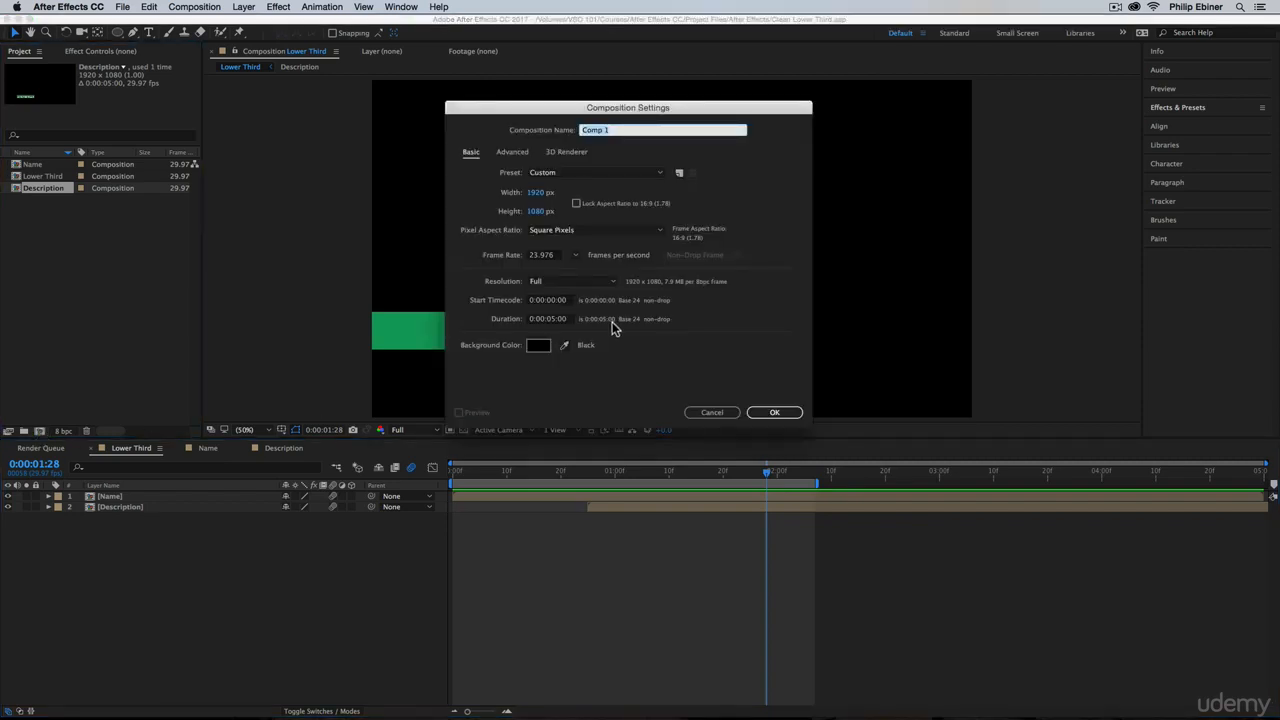
pyautogui.write('L')
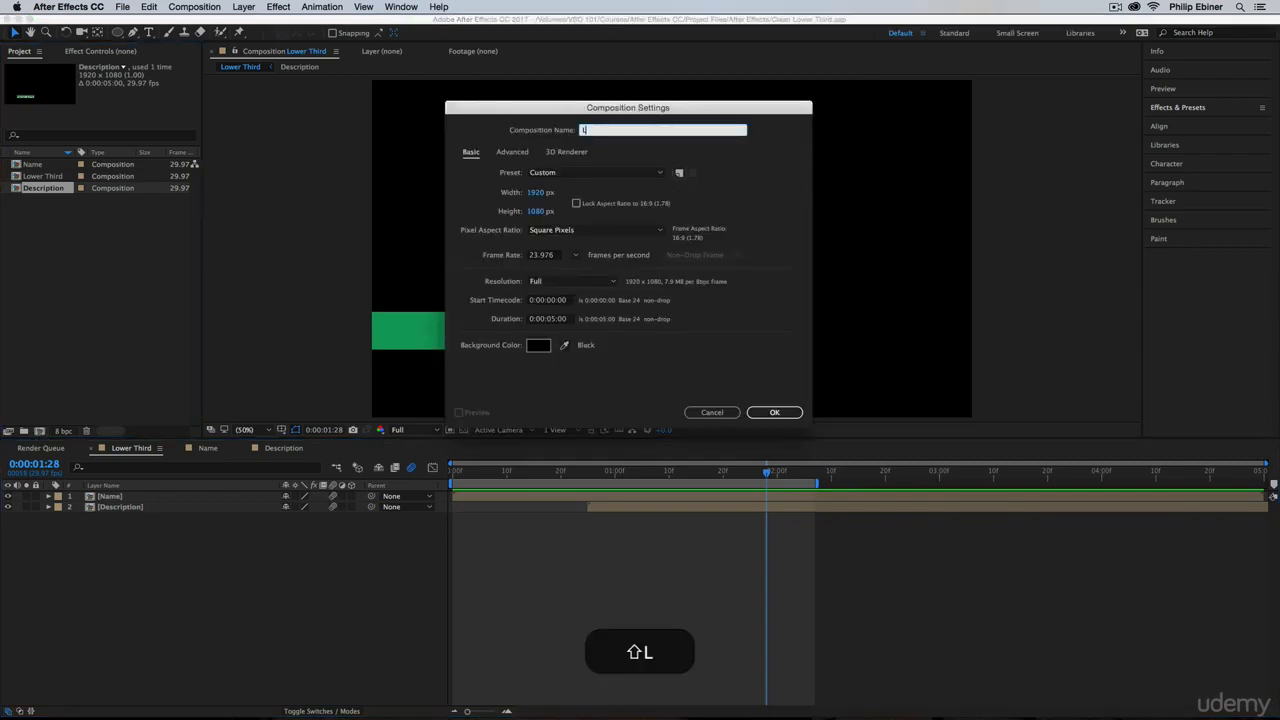
pyautogui.write('T Phil')
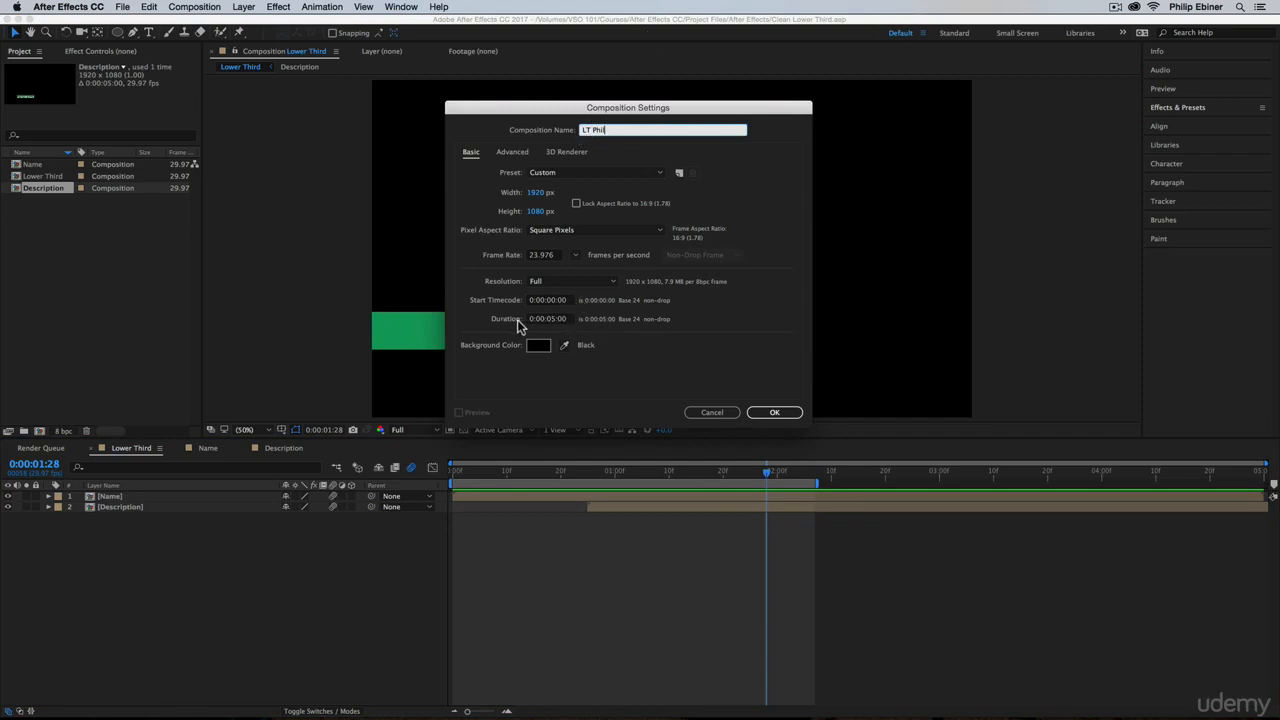
pyautogui.click(776, 413)
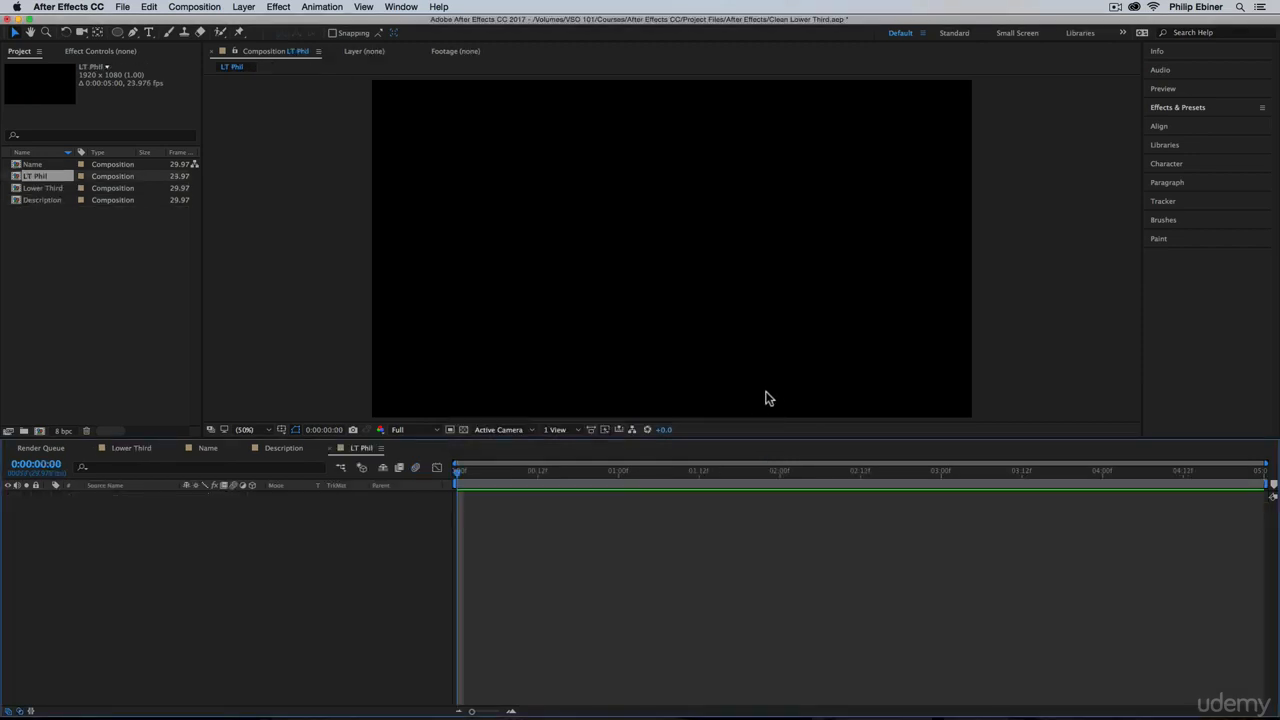
# Add a white Helvetica Bold text layer in All Caps with the person's full name in the lower-left area of the frame
pyautogui.click(150, 34)
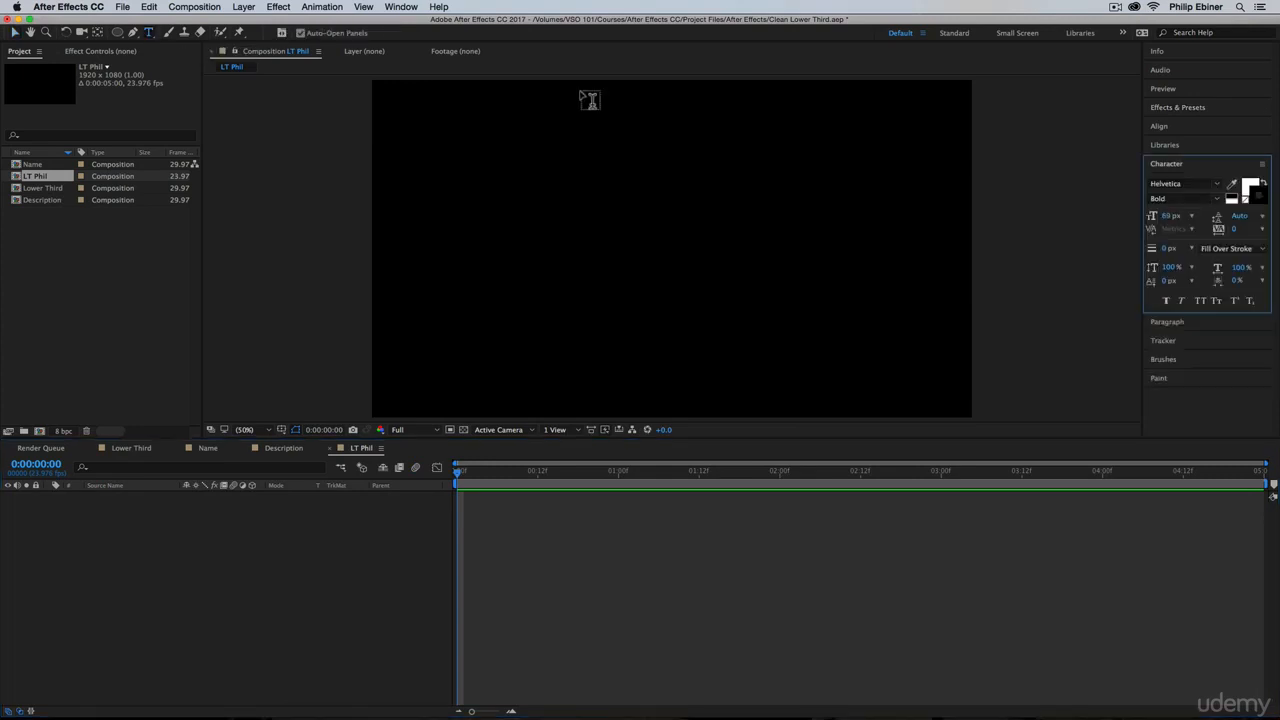
pyautogui.click(1169, 184)
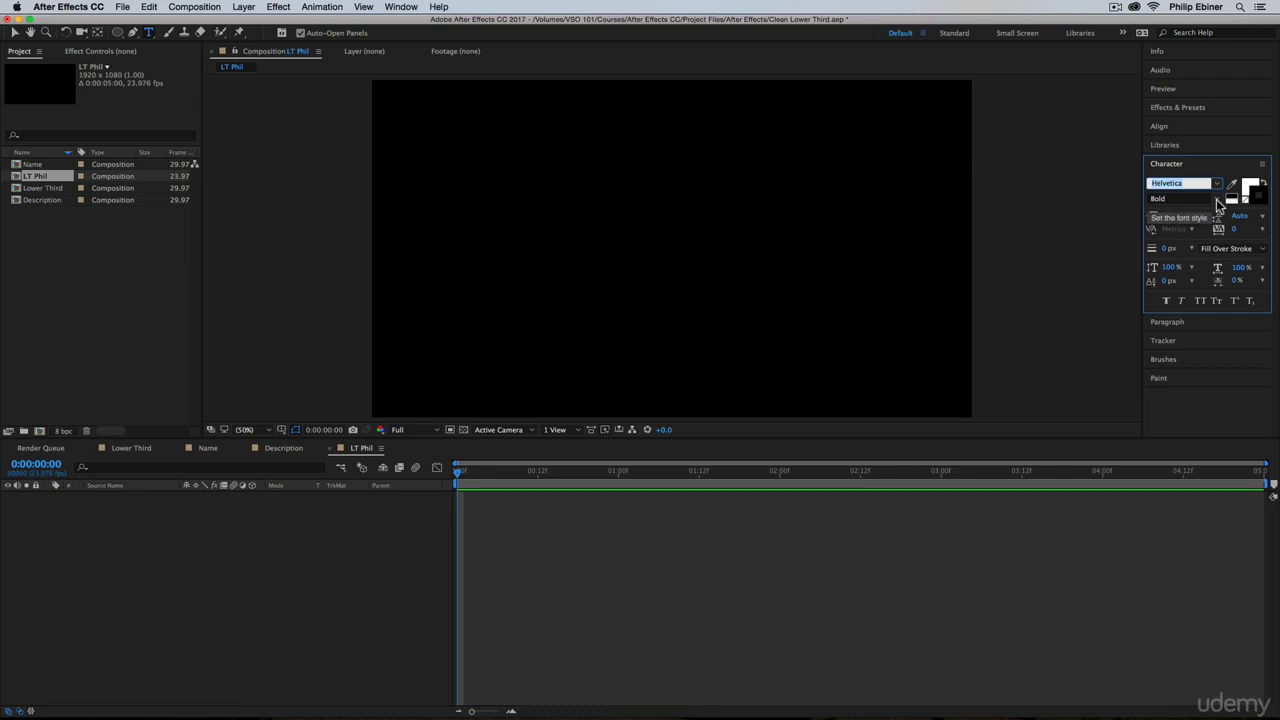
pyautogui.click(1200, 301)
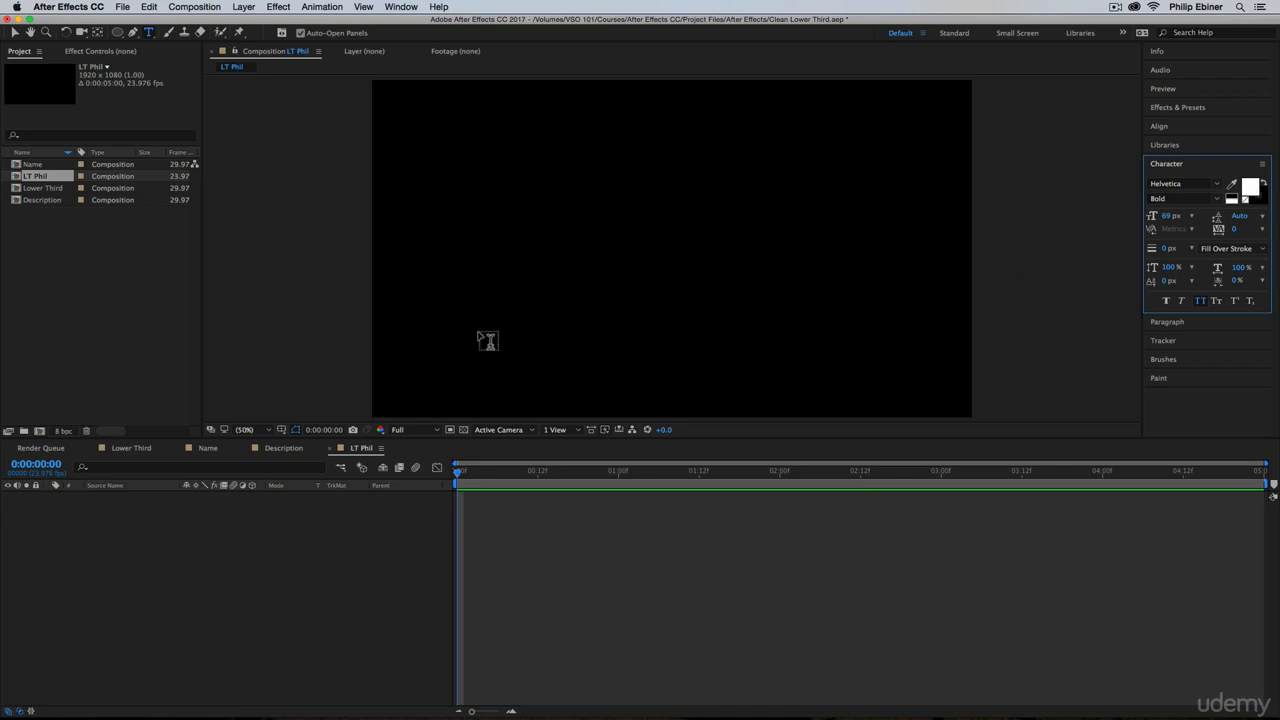
pyautogui.click(489, 321)
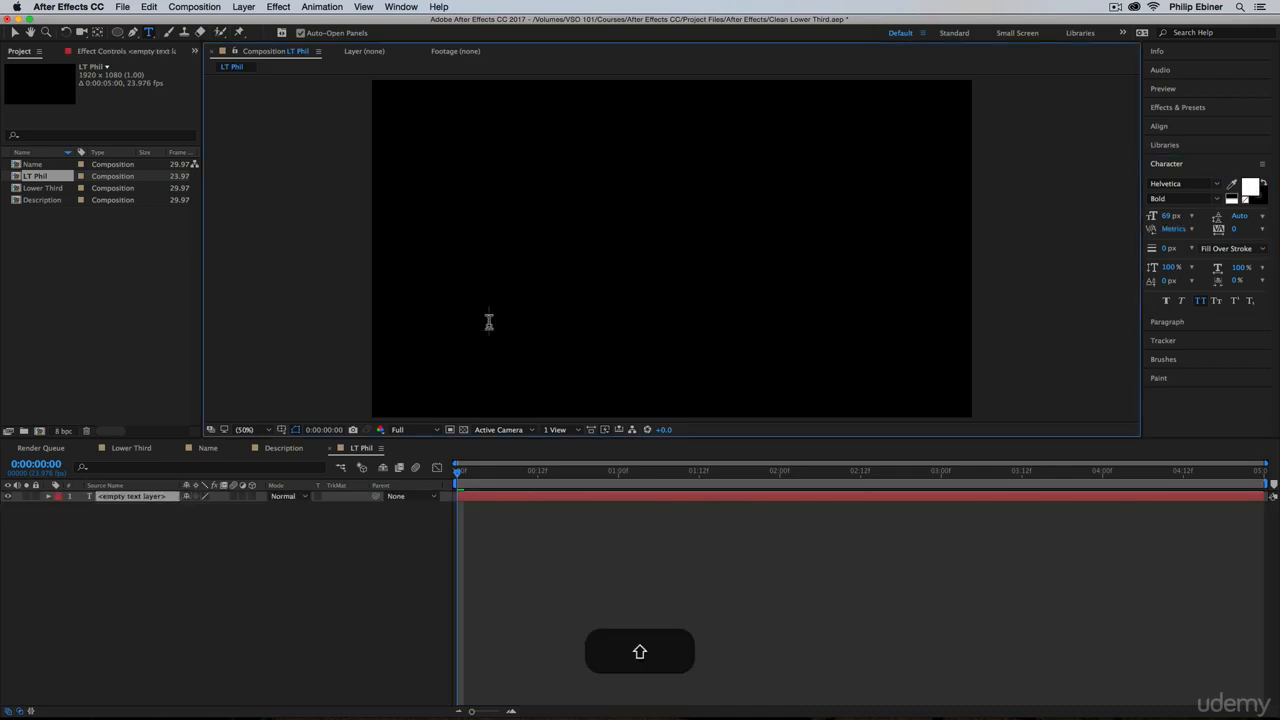
pyautogui.write('phil ebiner')
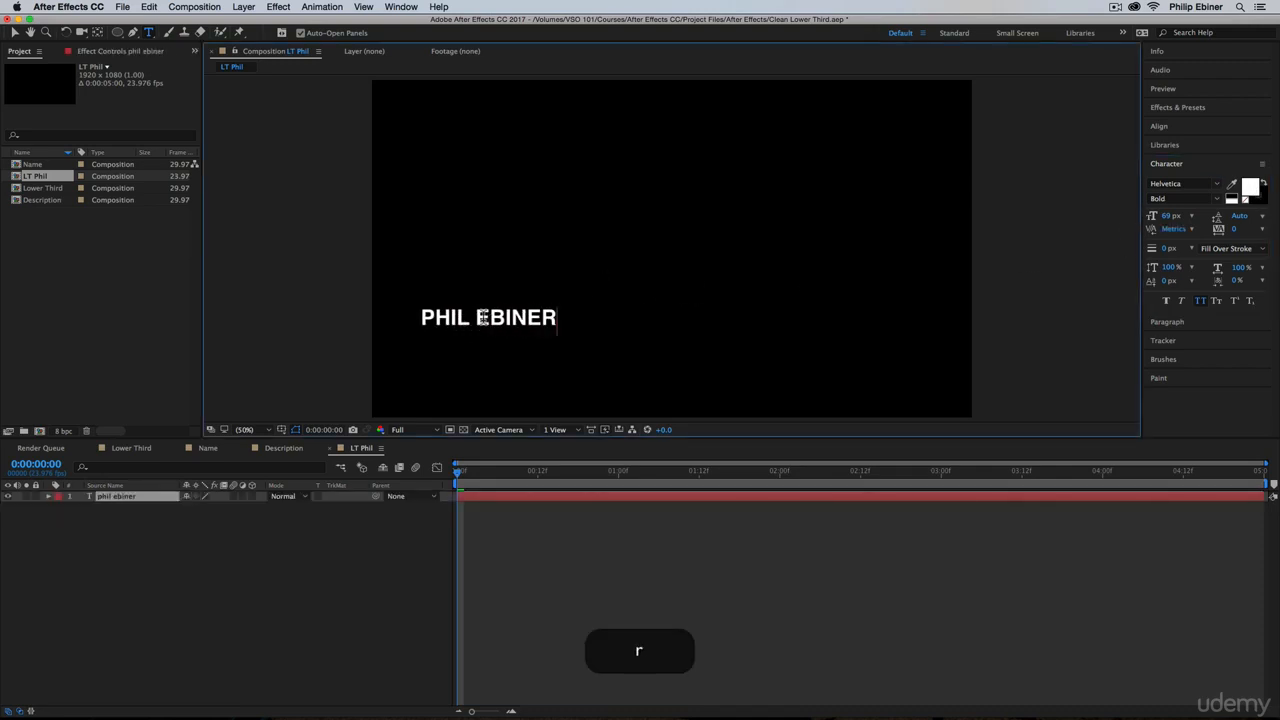
# Enlarge the name text to 106 px and move it slightly right and down within the frame
pyautogui.click(15, 35)
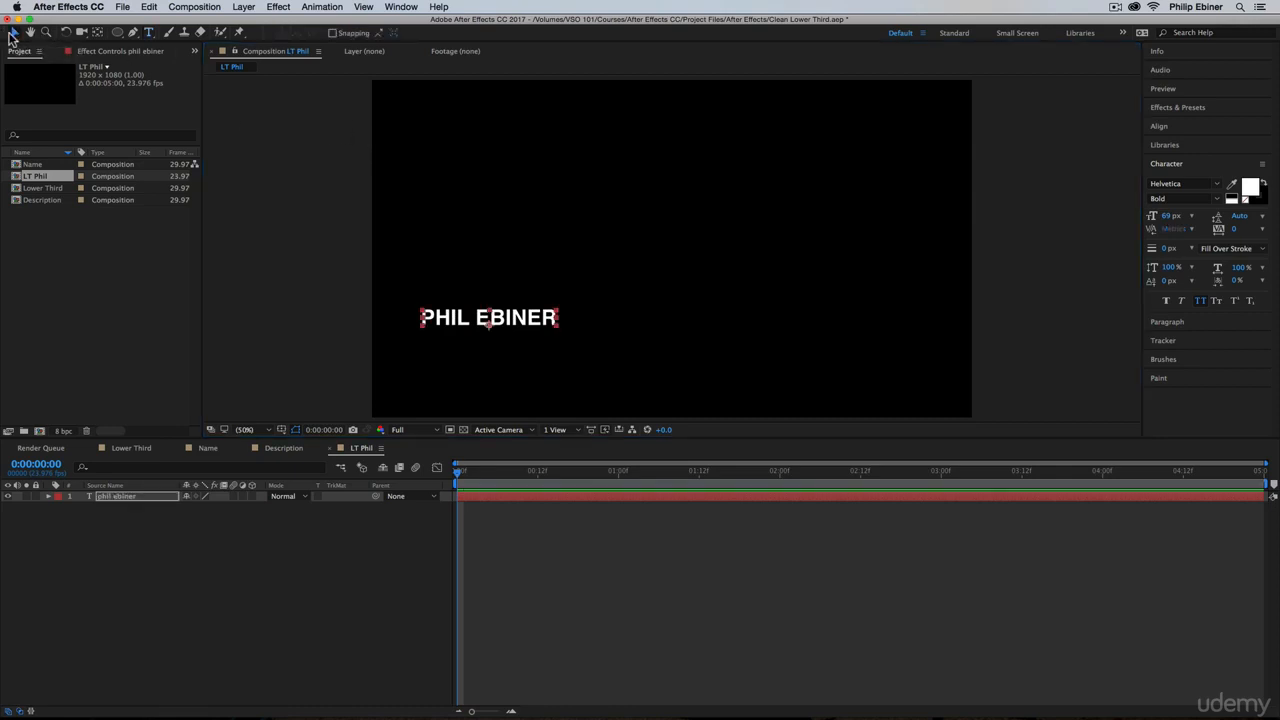
pyautogui.moveTo(1170, 215); pyautogui.dragTo(706, 347)
pyautogui.moveTo(549, 316); pyautogui.dragTo(577, 332)
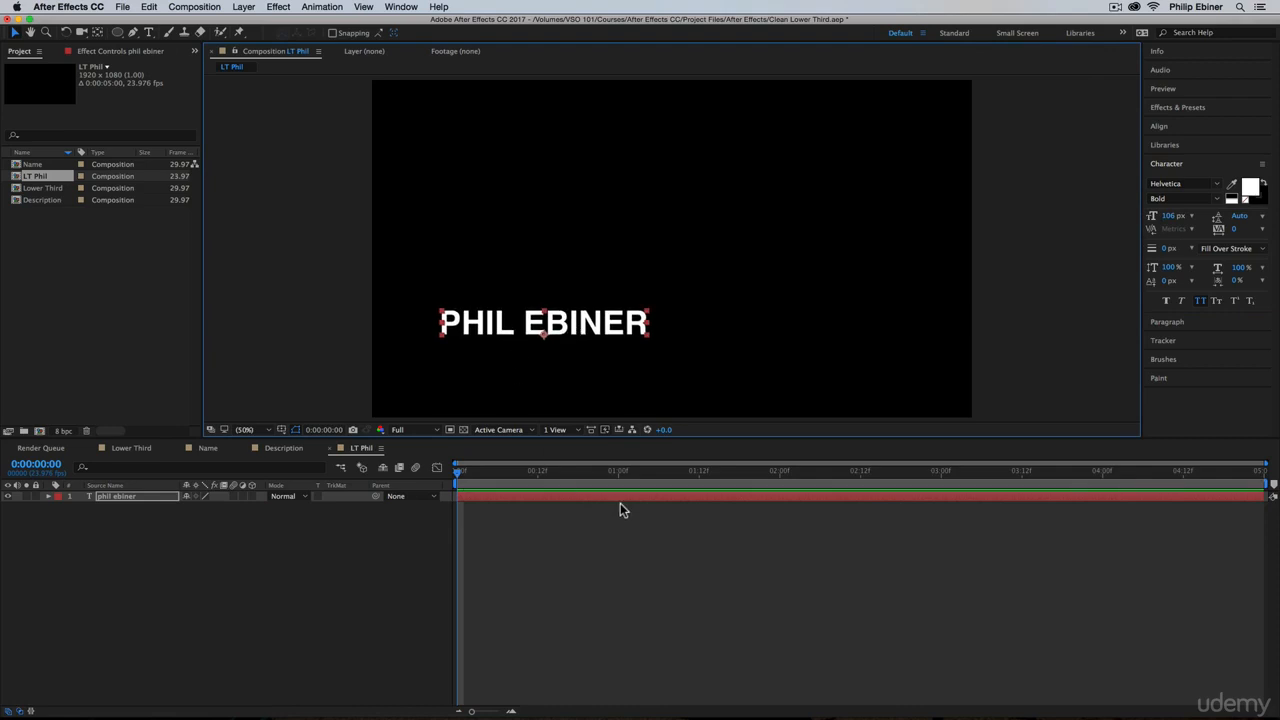
# Add a separate text layer below the name reading VIDEOSCHOOLONLINE.com
pyautogui.click(149, 32)
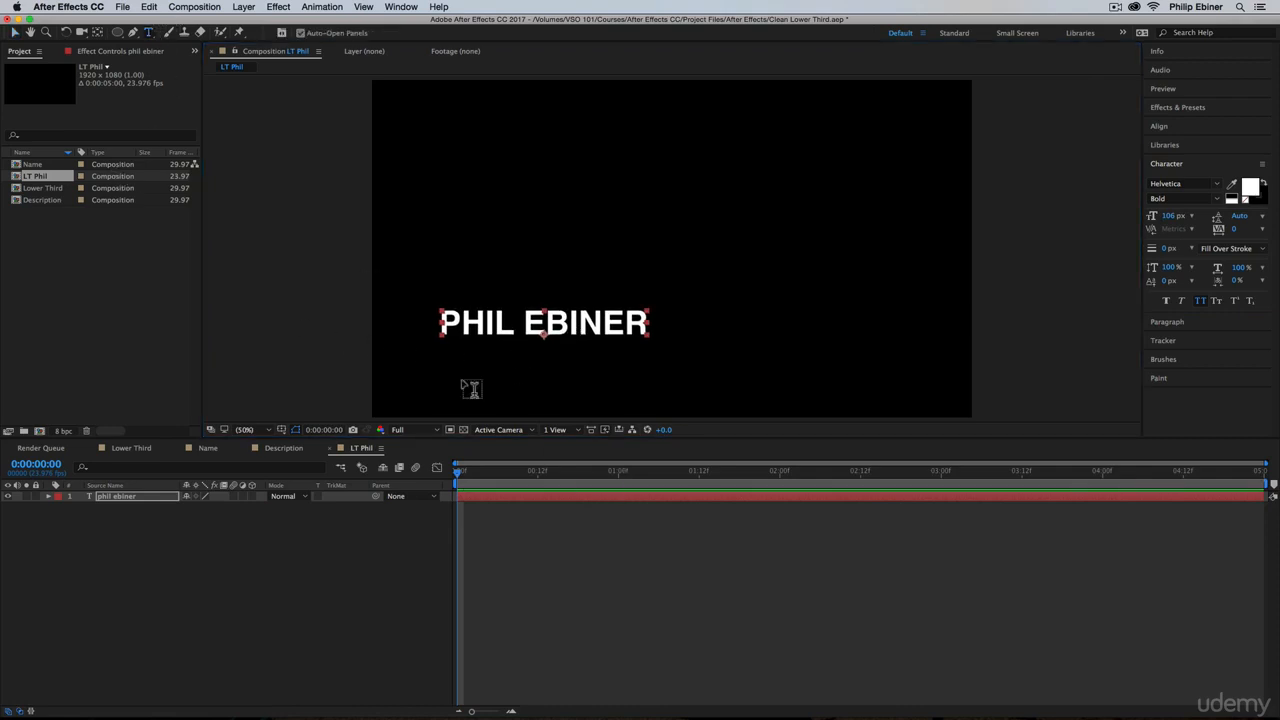
pyautogui.click(556, 531)
pyautogui.click(507, 363)
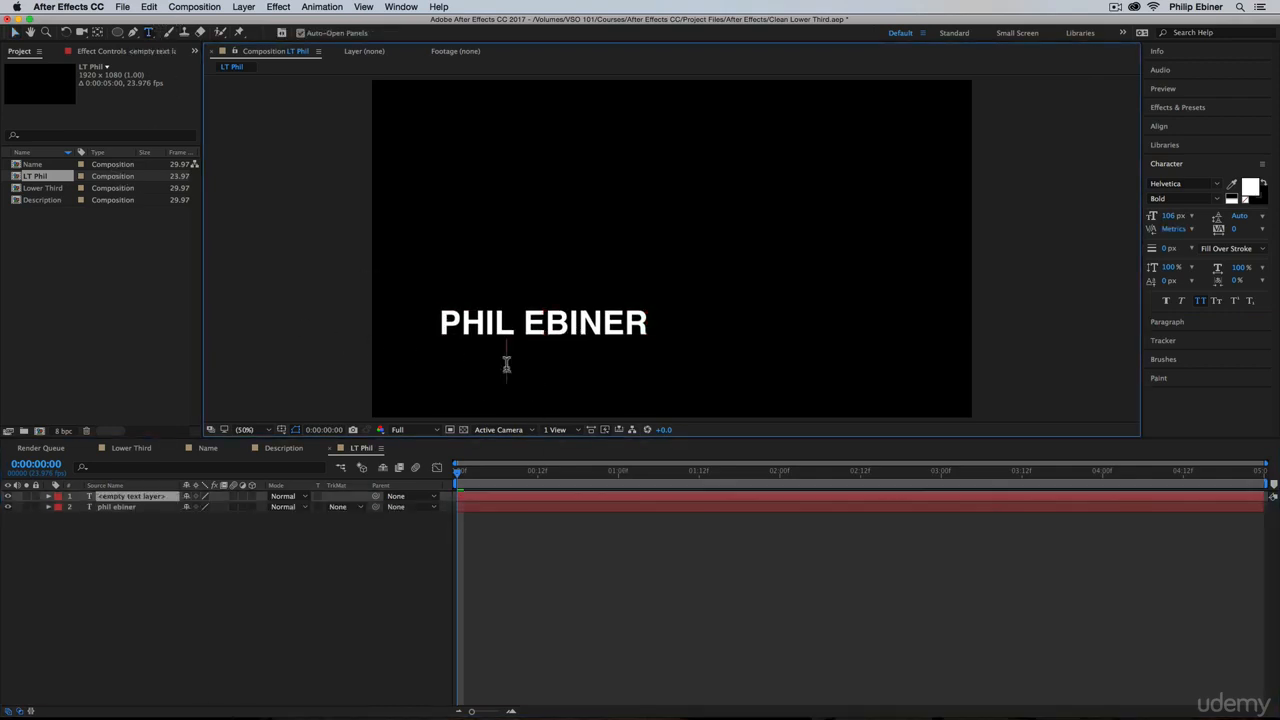
pyautogui.write('VIDEOSCHO')
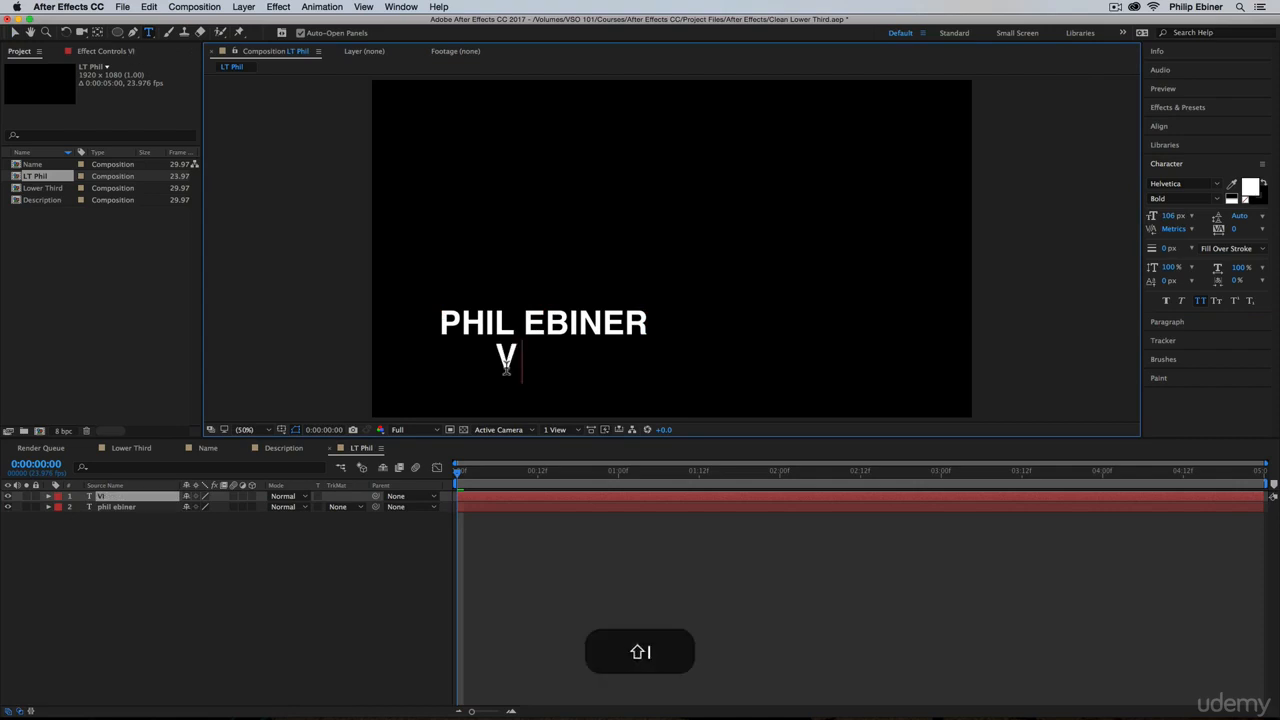
pyautogui.write('OLONLINE>')
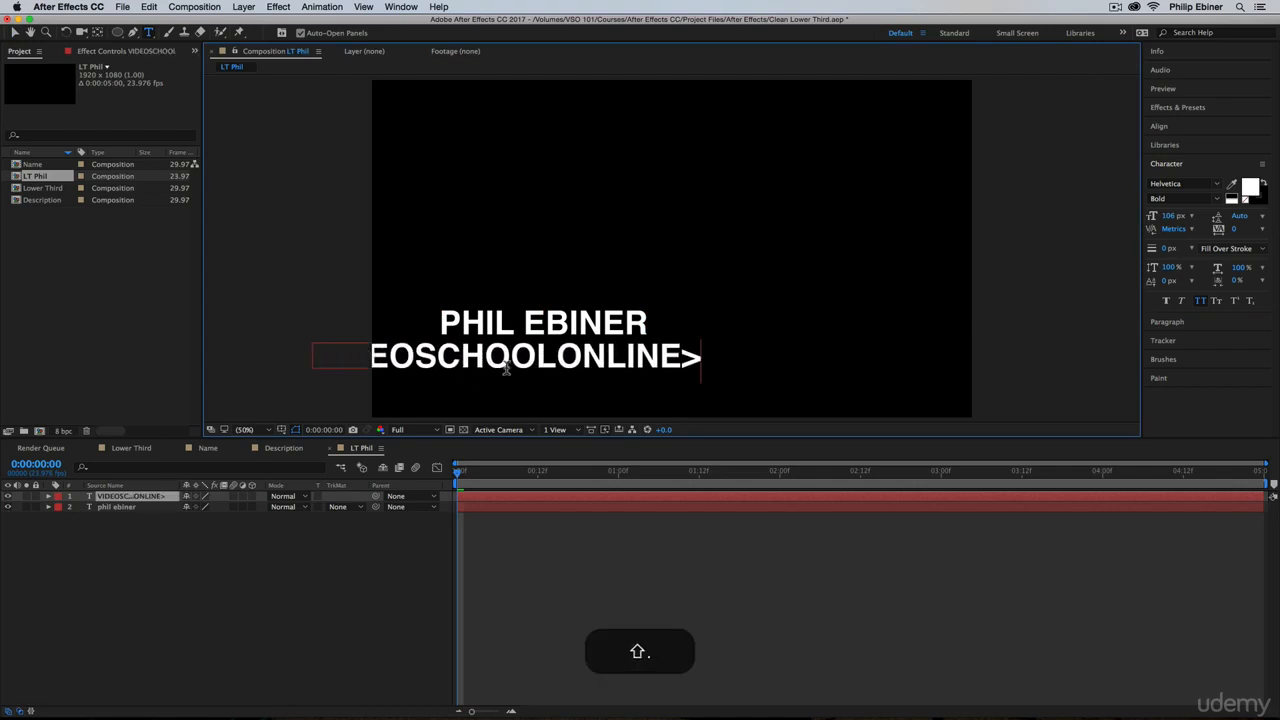
pyautogui.hotkey('shift', 'BackSpace')
pyautogui.write('.com')
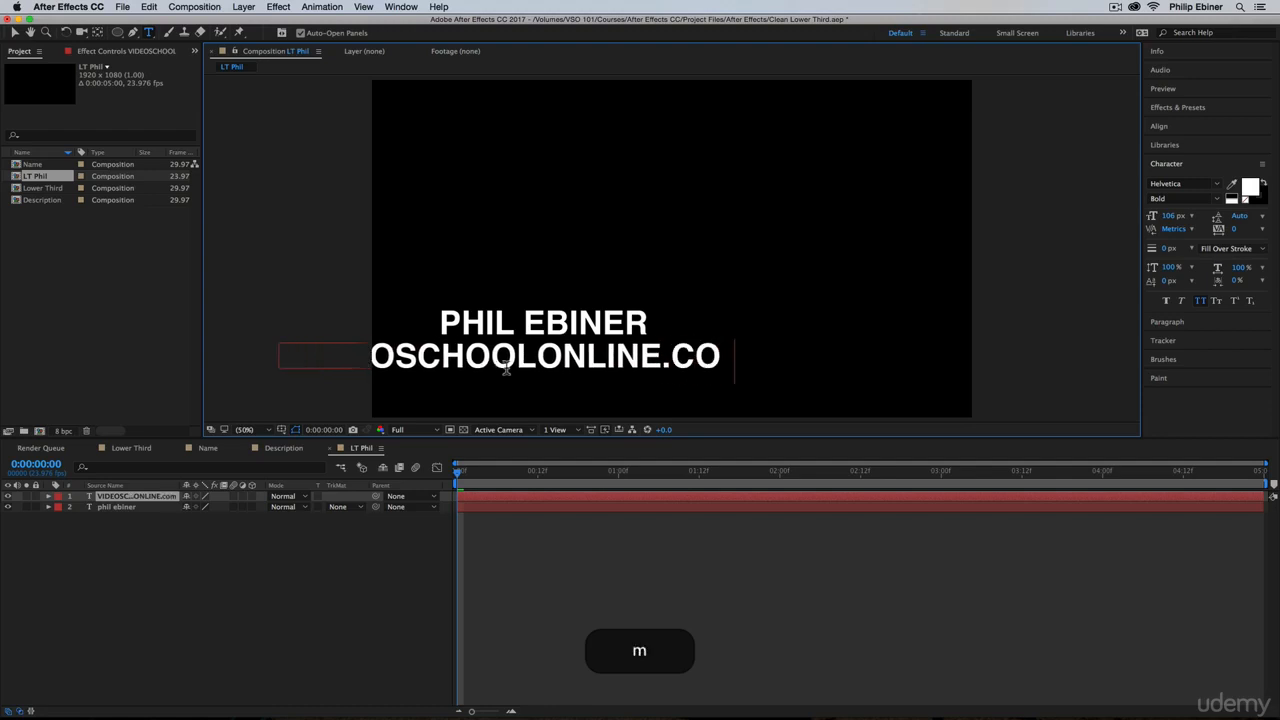
# Reduce the website text to 34 px and position it just beneath the name with their right edges aligned
pyautogui.click(14, 33)
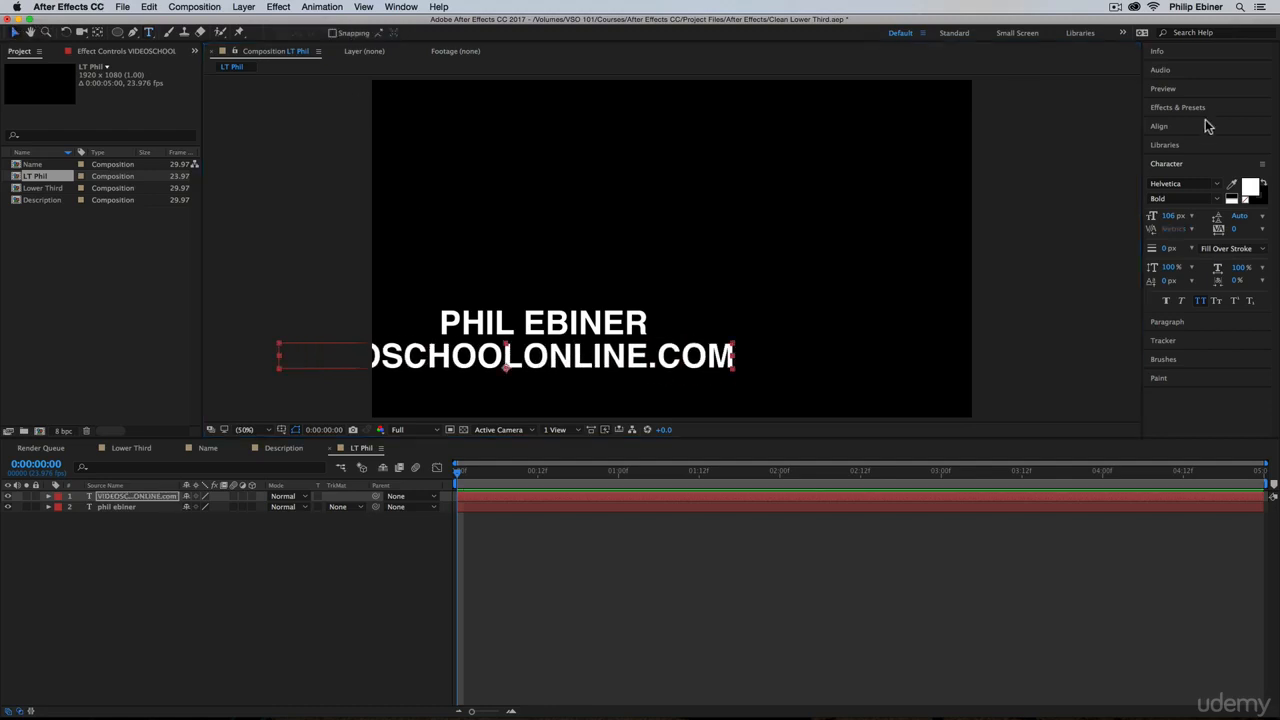
pyautogui.moveTo(1171, 216); pyautogui.dragTo(1131, 216)
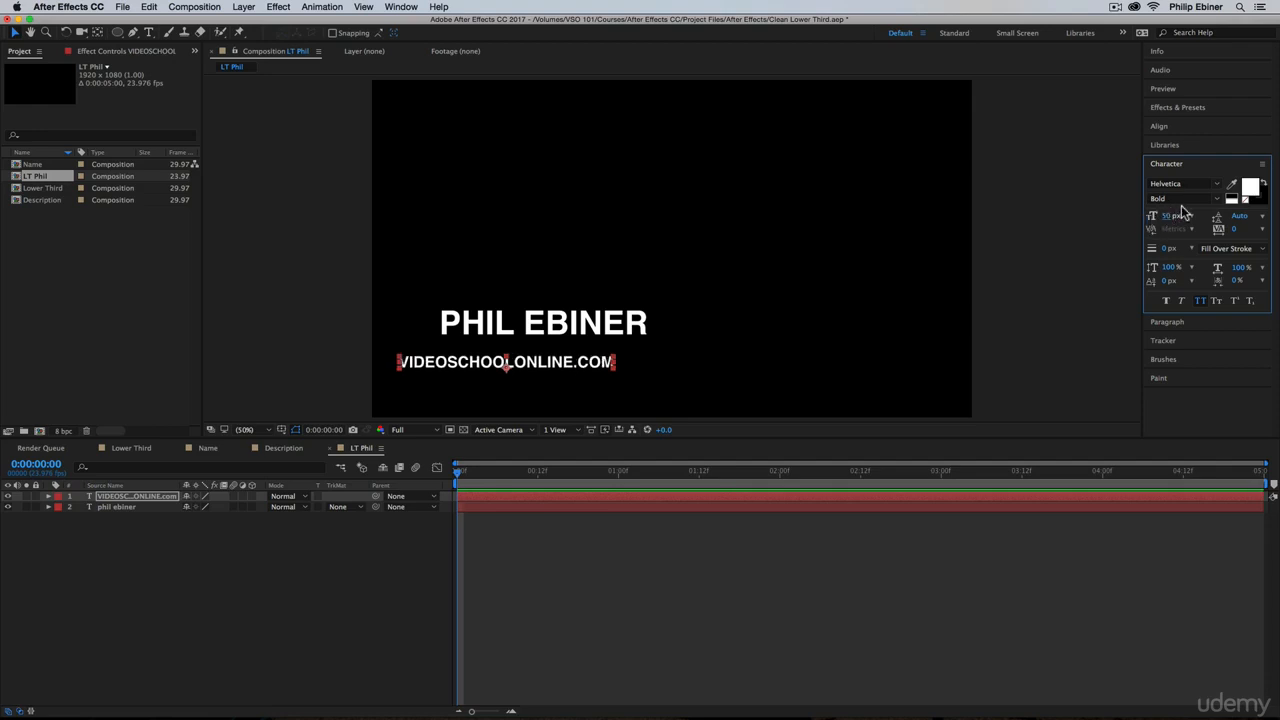
pyautogui.moveTo(586, 363); pyautogui.dragTo(653, 354)
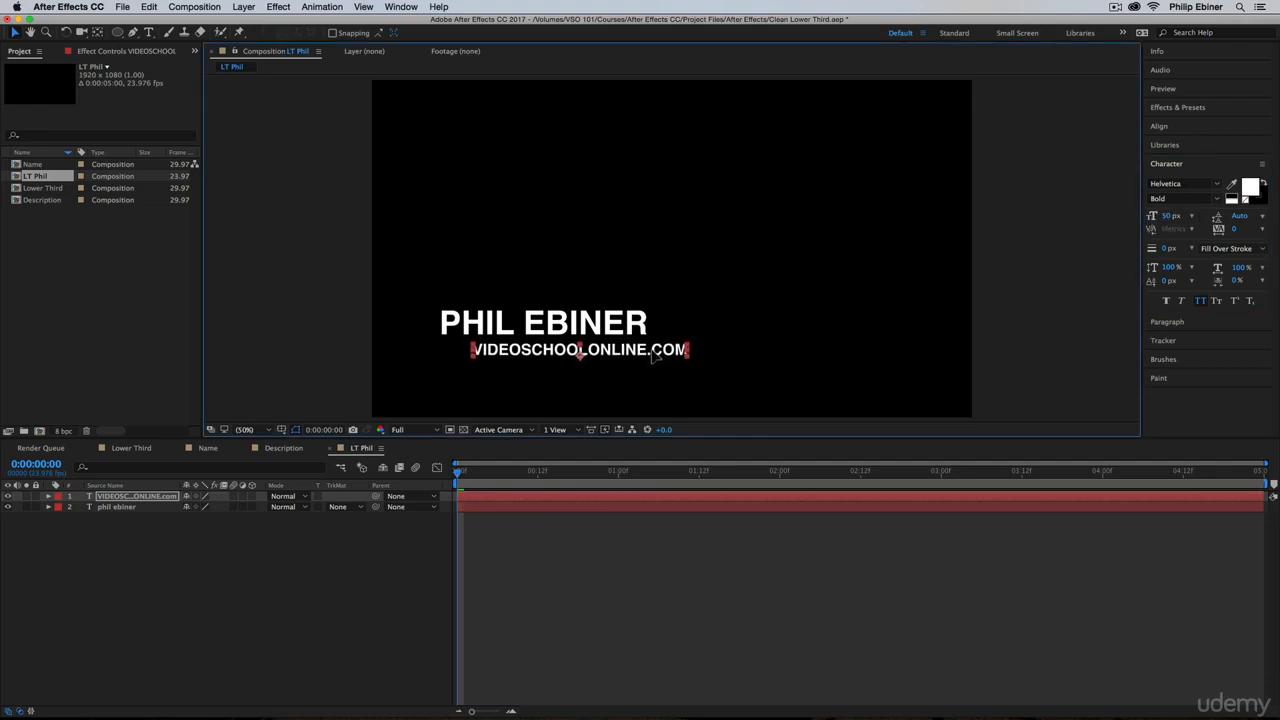
pyautogui.moveTo(1172, 216); pyautogui.dragTo(1164, 216)
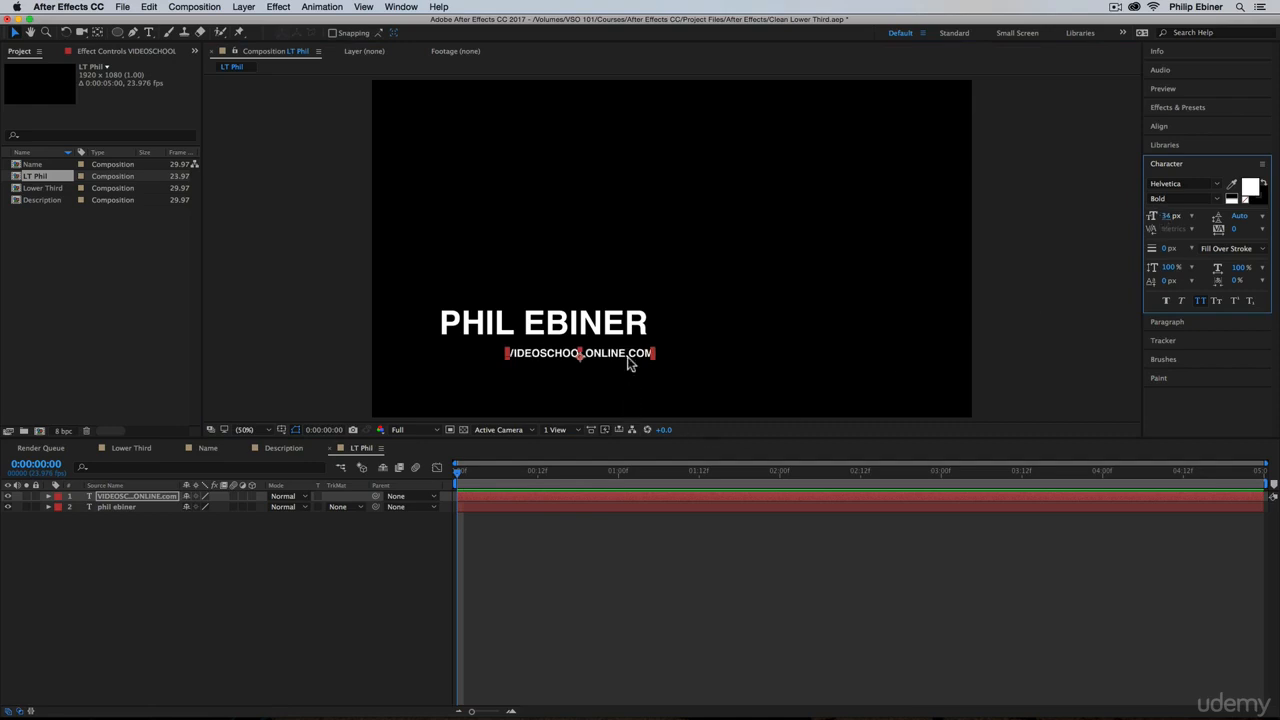
pyautogui.moveTo(630, 357); pyautogui.dragTo(633, 353)
pyautogui.click(720, 614)
pyautogui.click(714, 538)
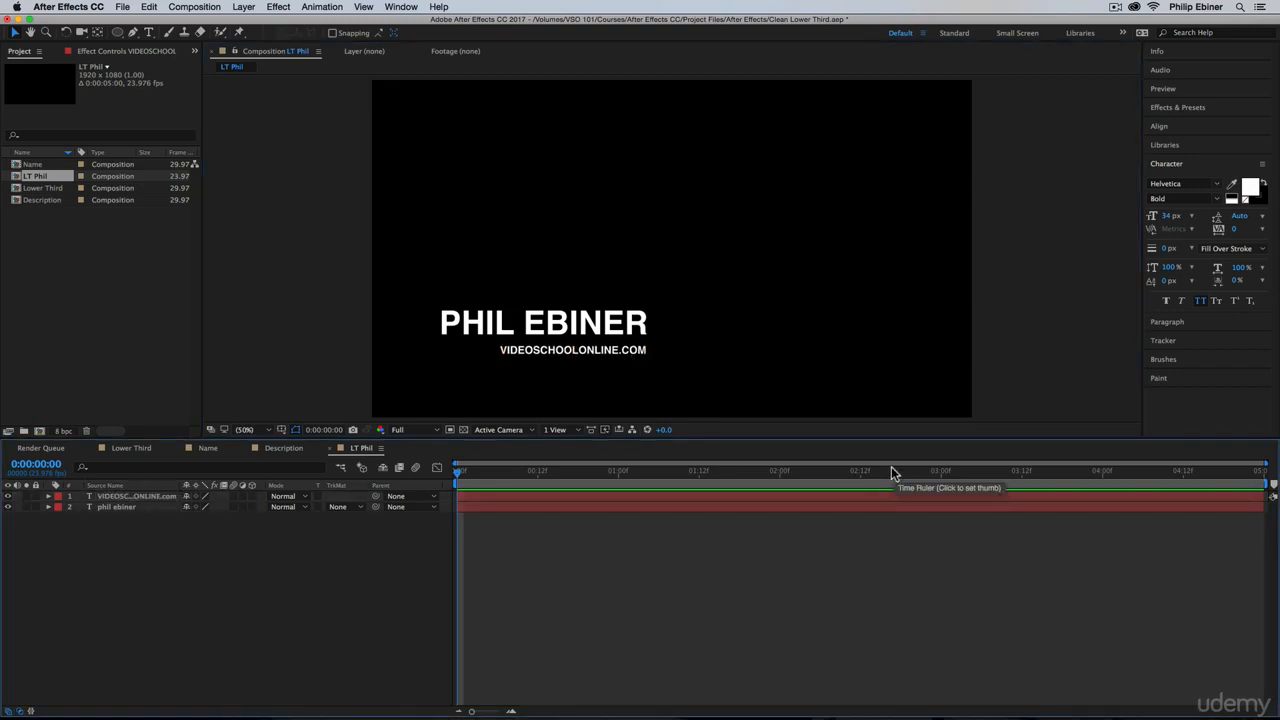
# Choose the Rectangle tool and set the shape fill to a medium-dark blue
pyautogui.click(117, 33)
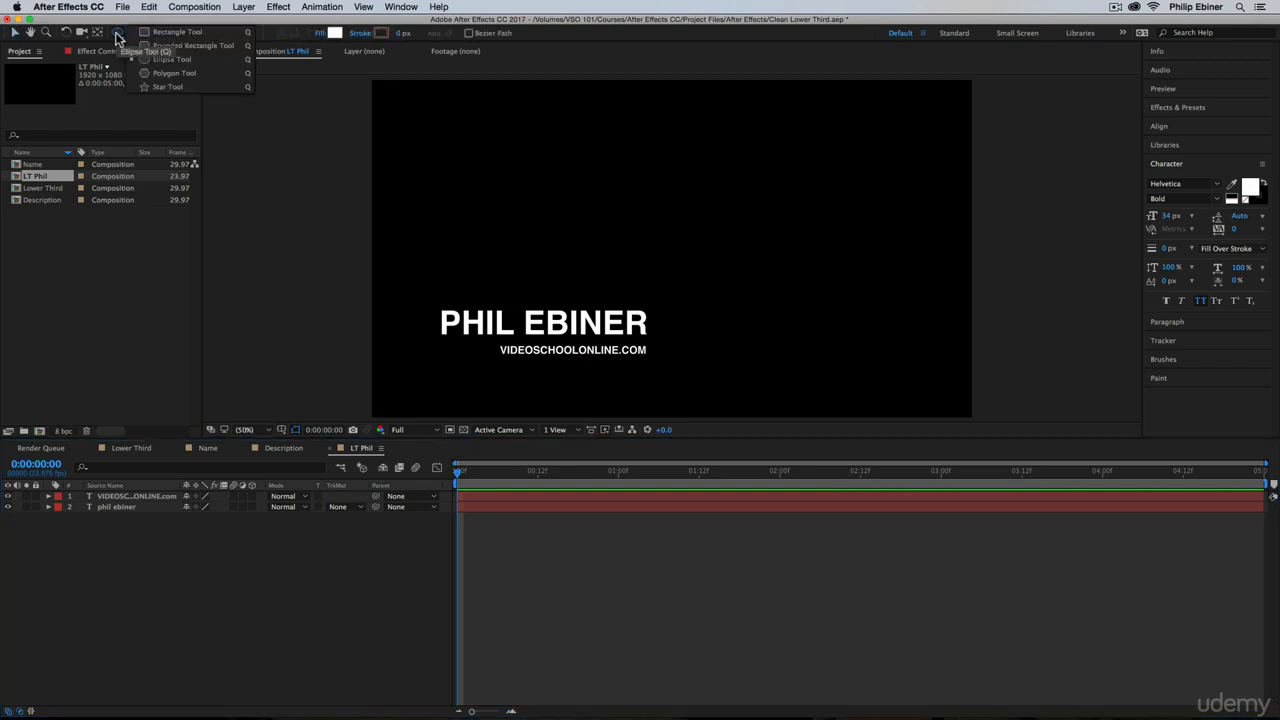
pyautogui.click(171, 33)
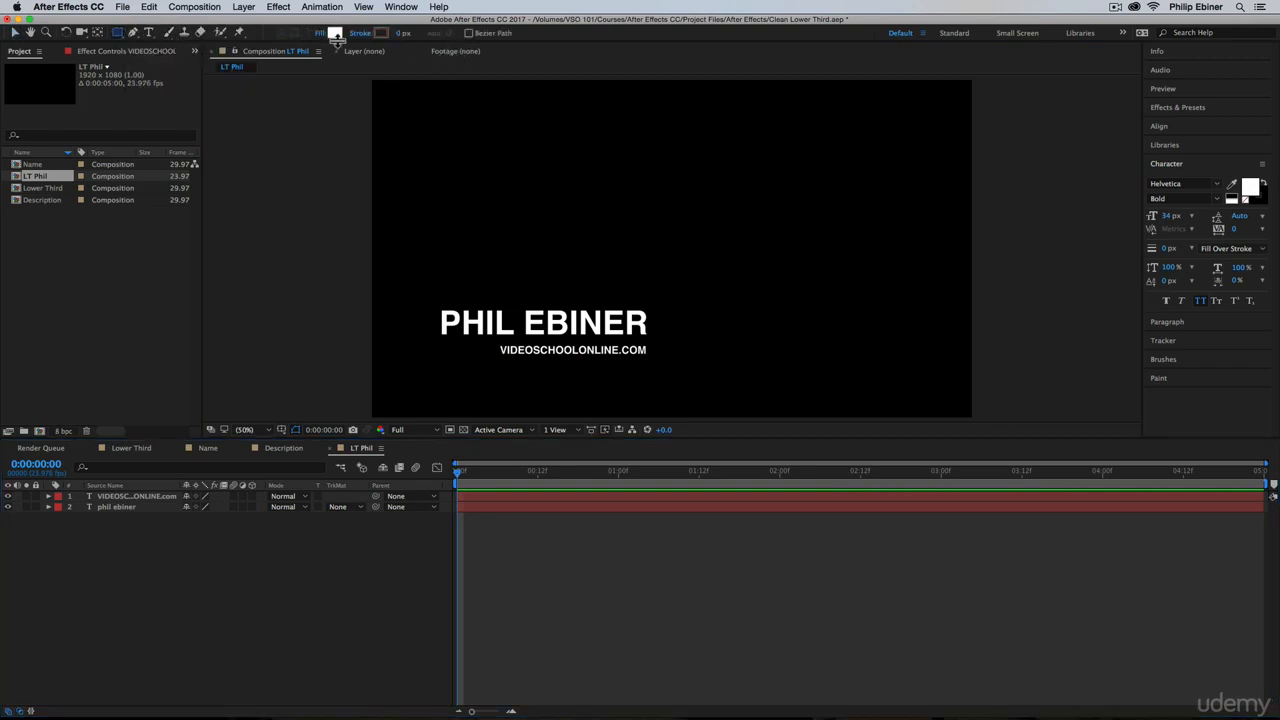
pyautogui.click(335, 33)
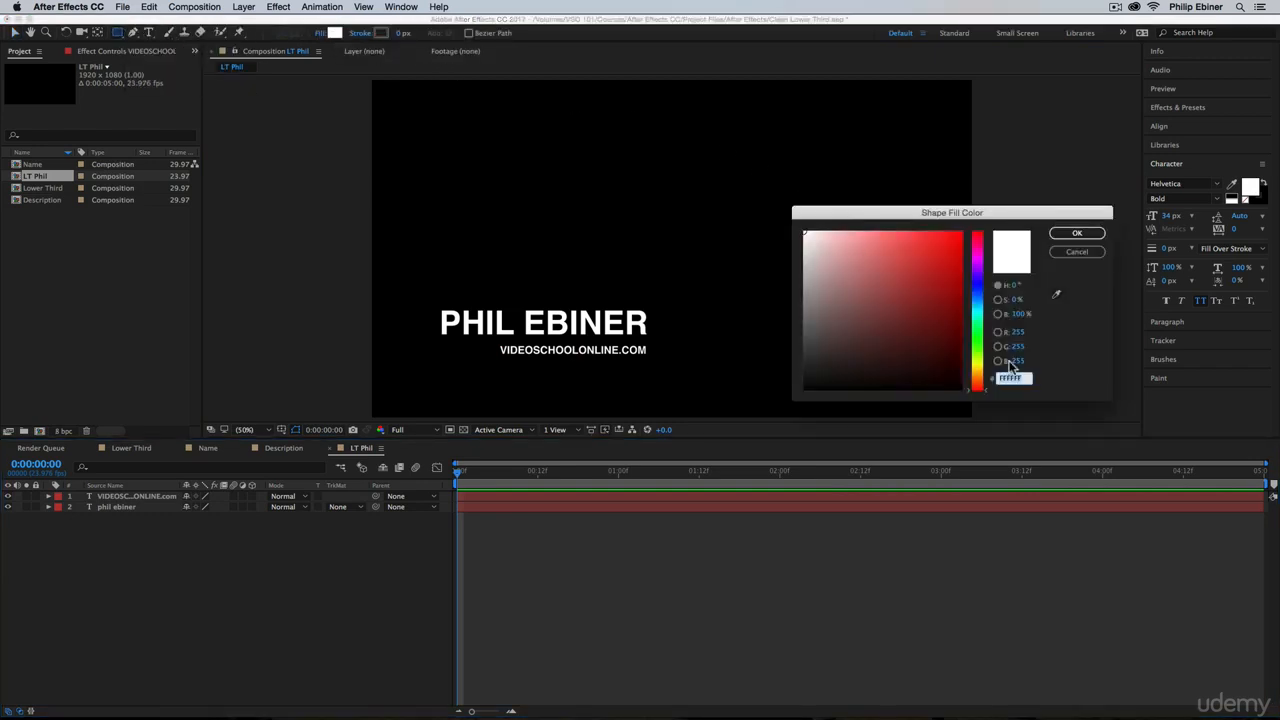
pyautogui.click(977, 340)
pyautogui.moveTo(978, 345); pyautogui.dragTo(979, 339)
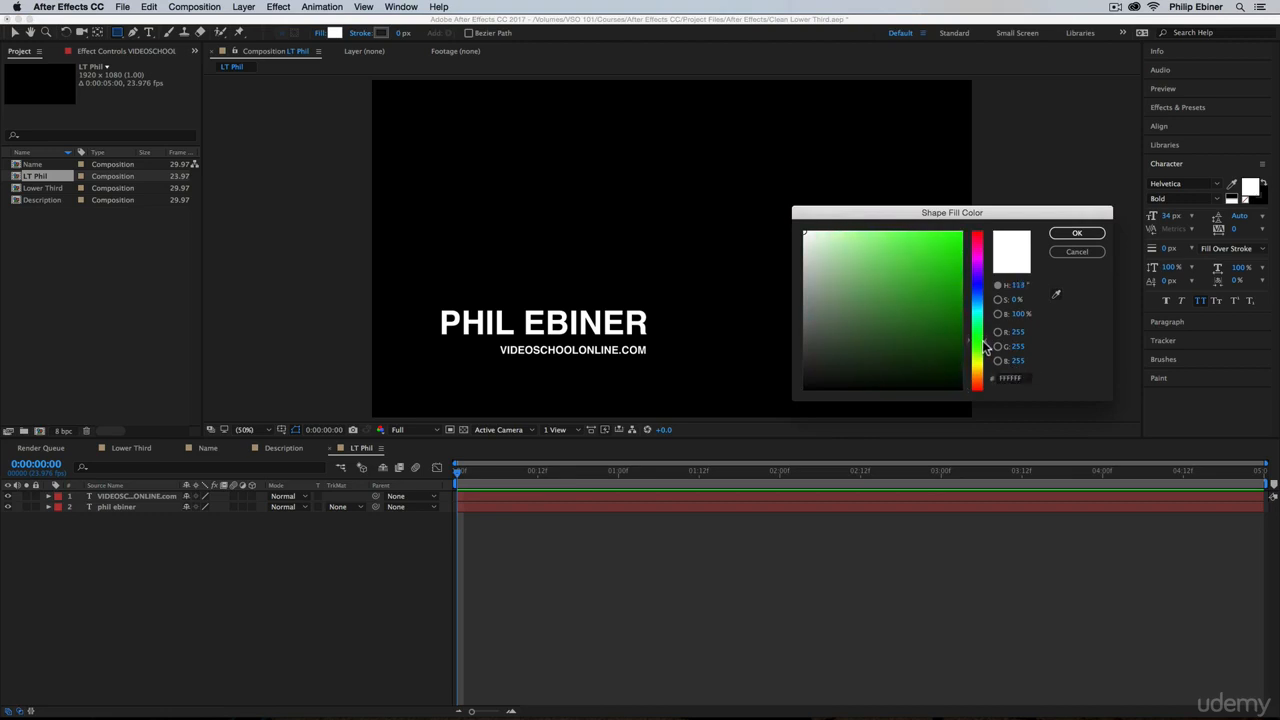
pyautogui.moveTo(983, 345); pyautogui.dragTo(980, 297)
pyautogui.moveTo(886, 270); pyautogui.dragTo(920, 293)
pyautogui.click(1074, 234)
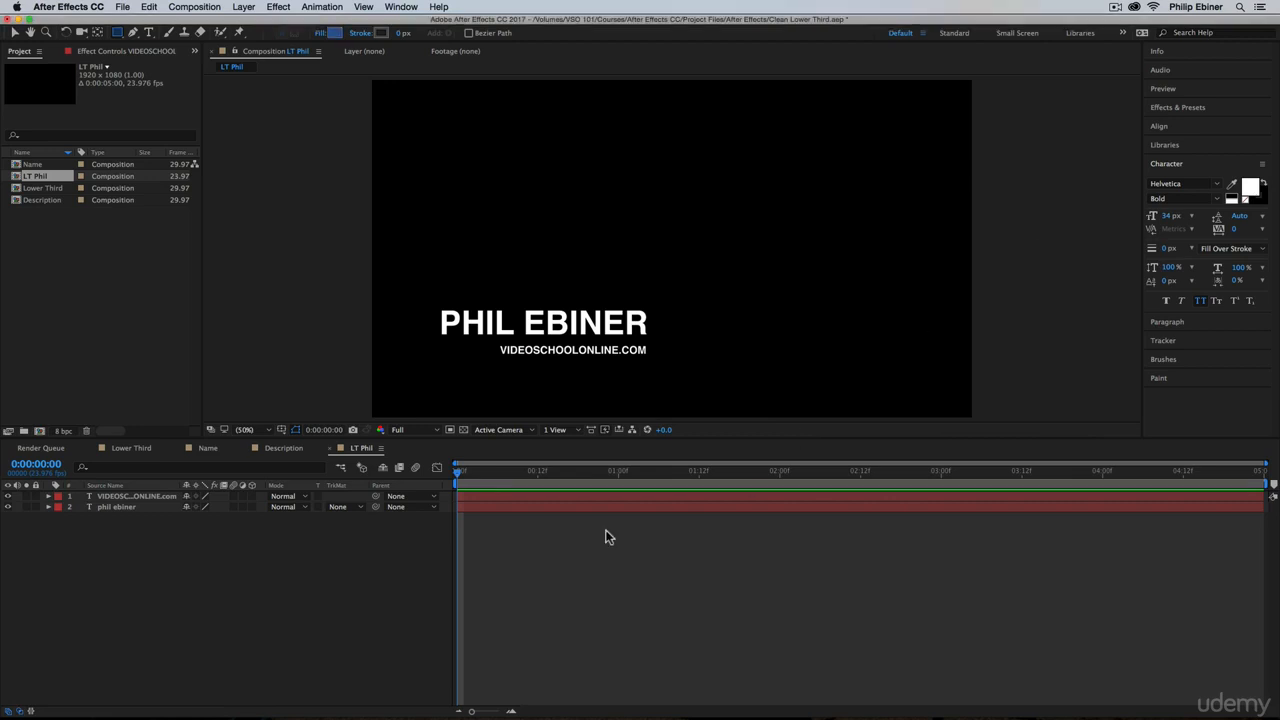
# Draw a blue bar from just outside the frame's left edge past the name's end, and place its layer beneath both text layers
pyautogui.click(253, 429)
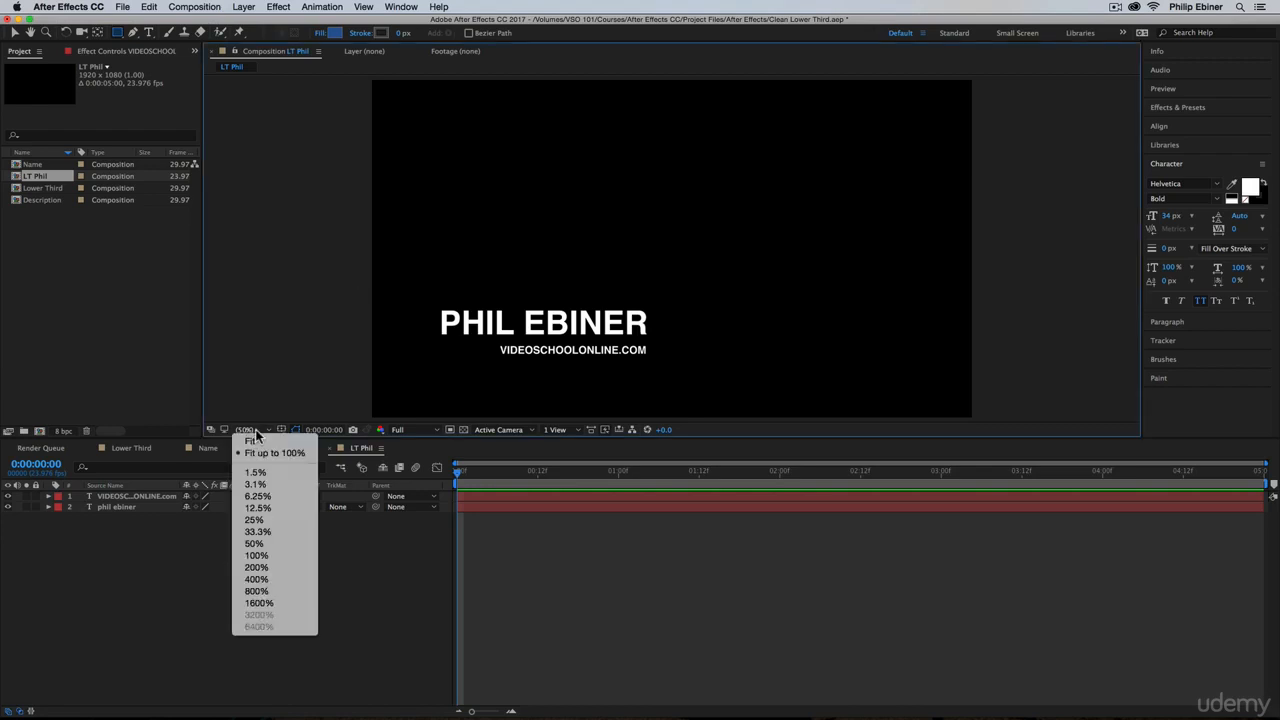
pyautogui.click(288, 555)
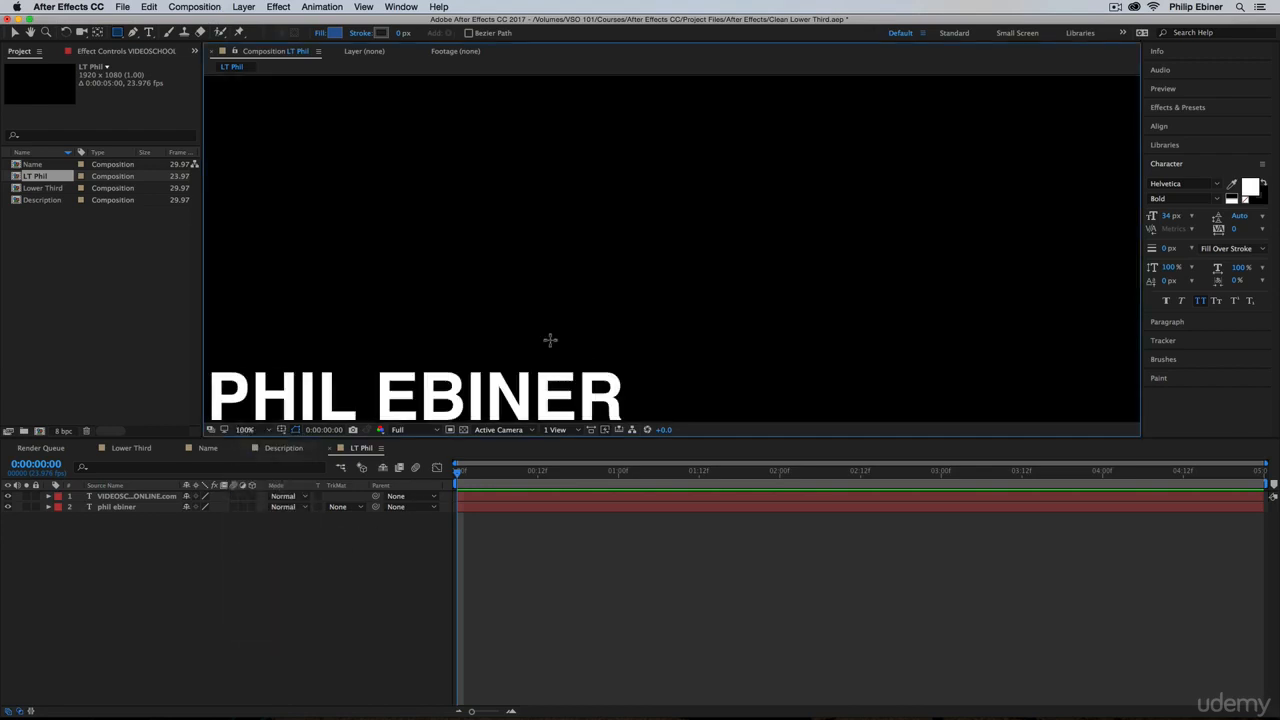
pyautogui.press('space')
pyautogui.moveTo(531, 349); pyautogui.dragTo(781, 206)
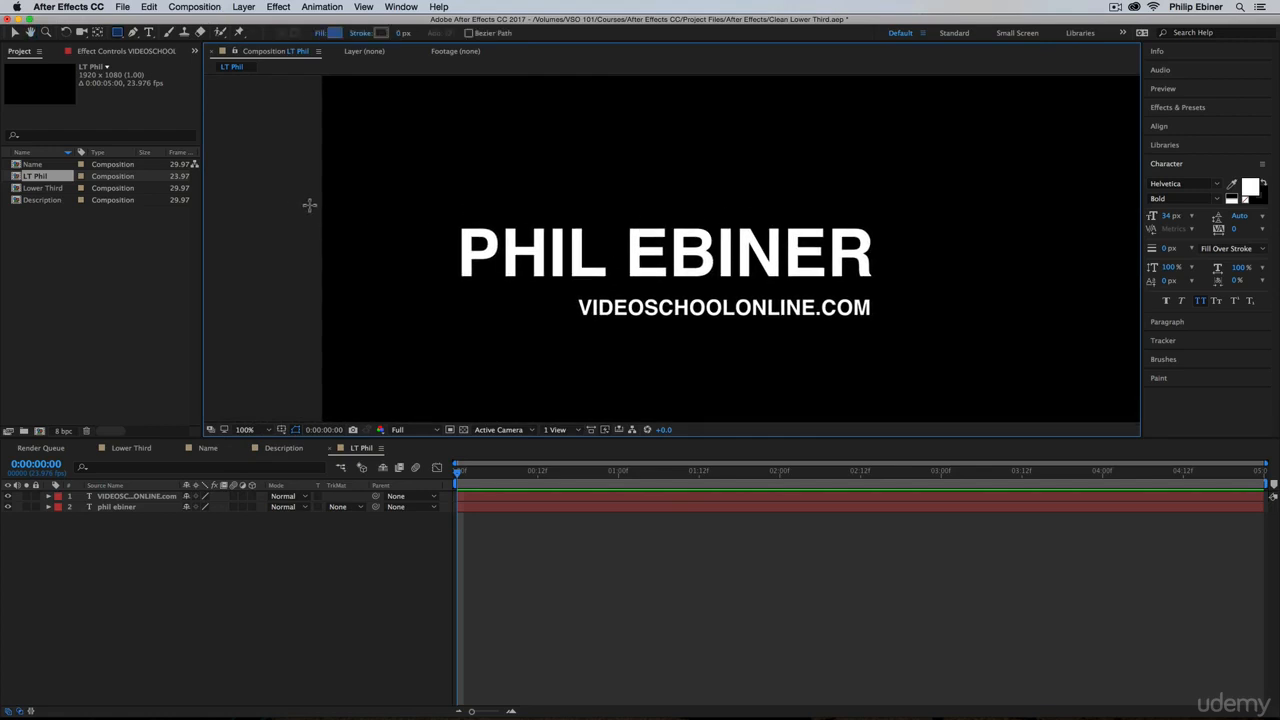
pyautogui.moveTo(299, 207); pyautogui.dragTo(900, 289)
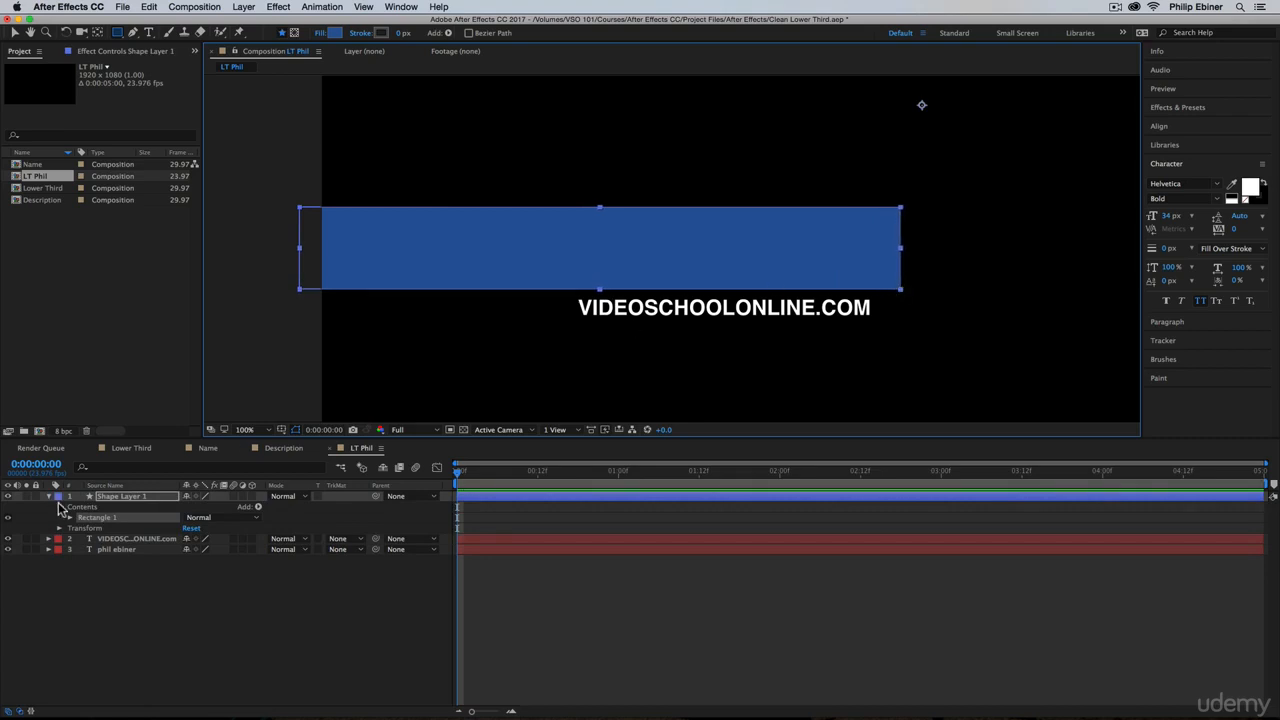
pyautogui.moveTo(117, 497); pyautogui.dragTo(129, 571)
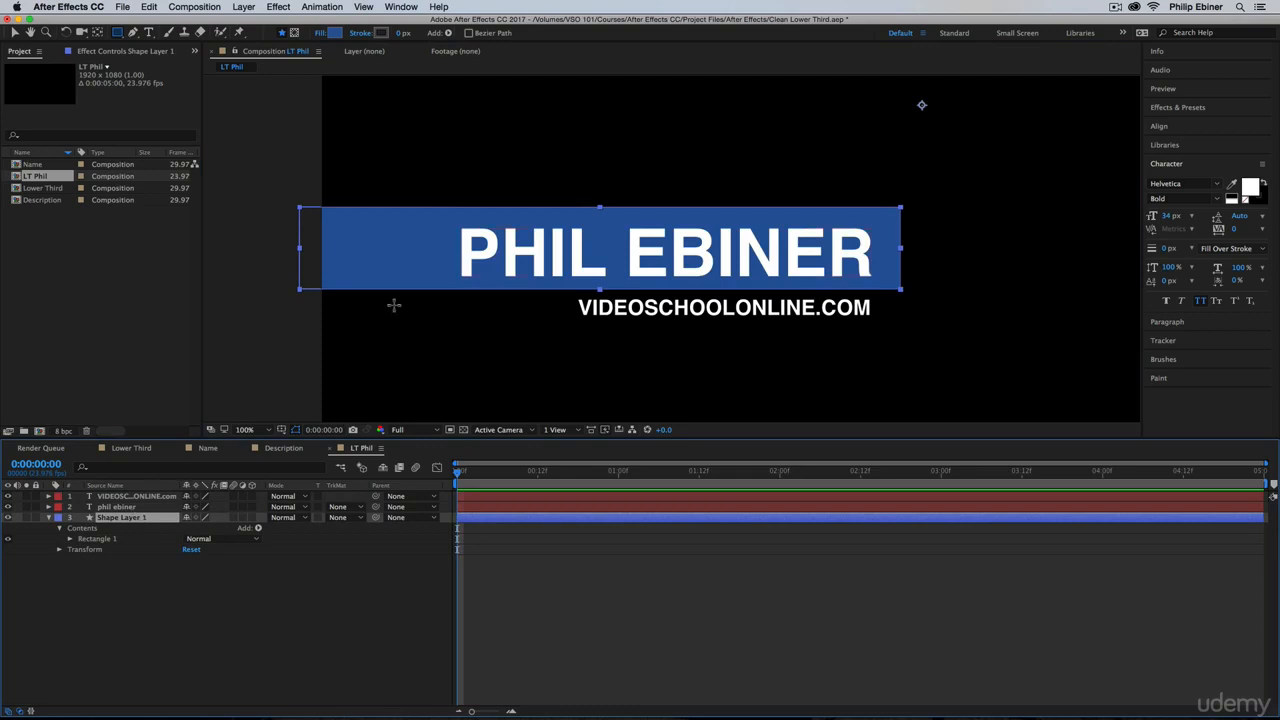
# Rename the text layer containing the person's name as NAME
pyautogui.click(732, 628)
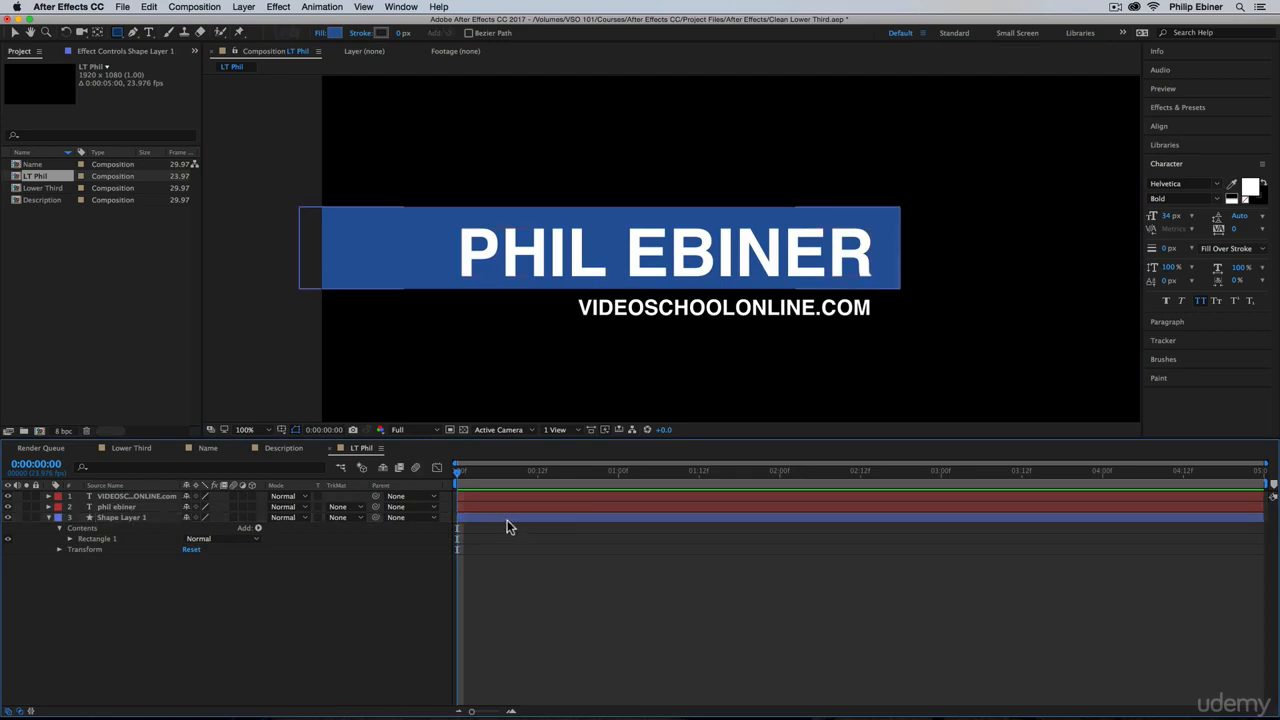
pyautogui.click(130, 508)
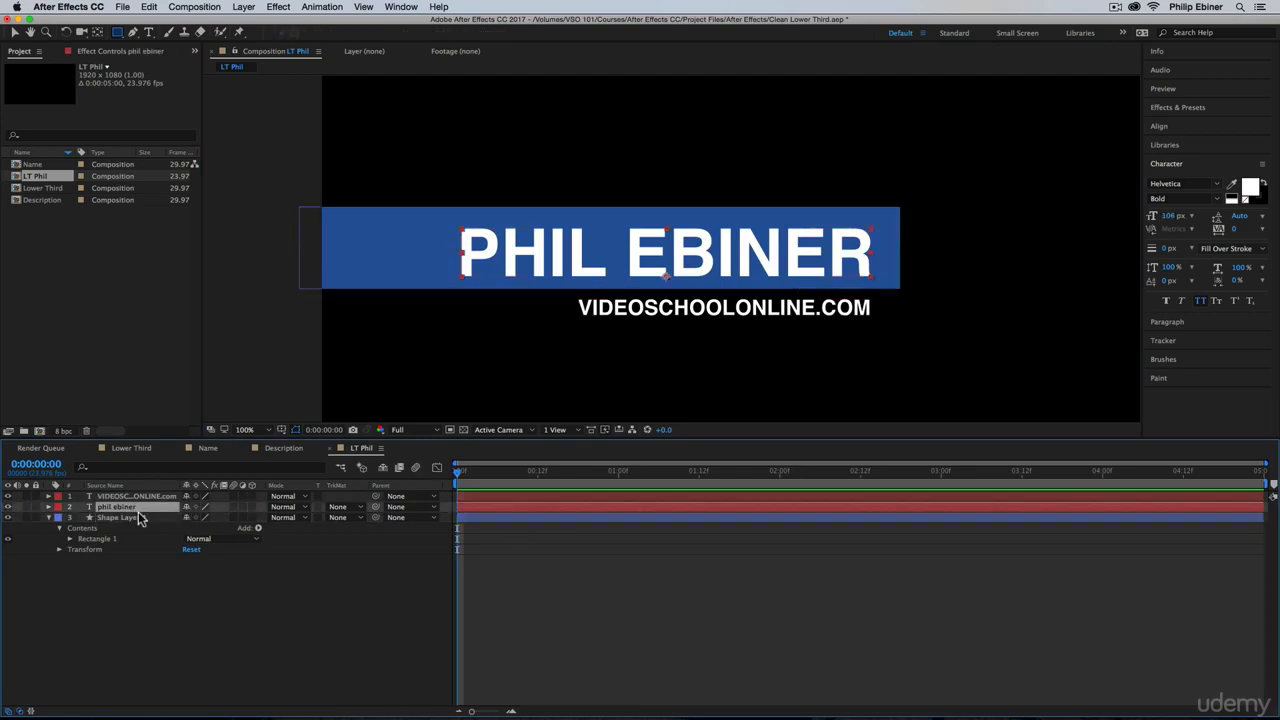
pyautogui.press('Return')
pyautogui.write('NAME')
pyautogui.hotkey('shift', 'Return')
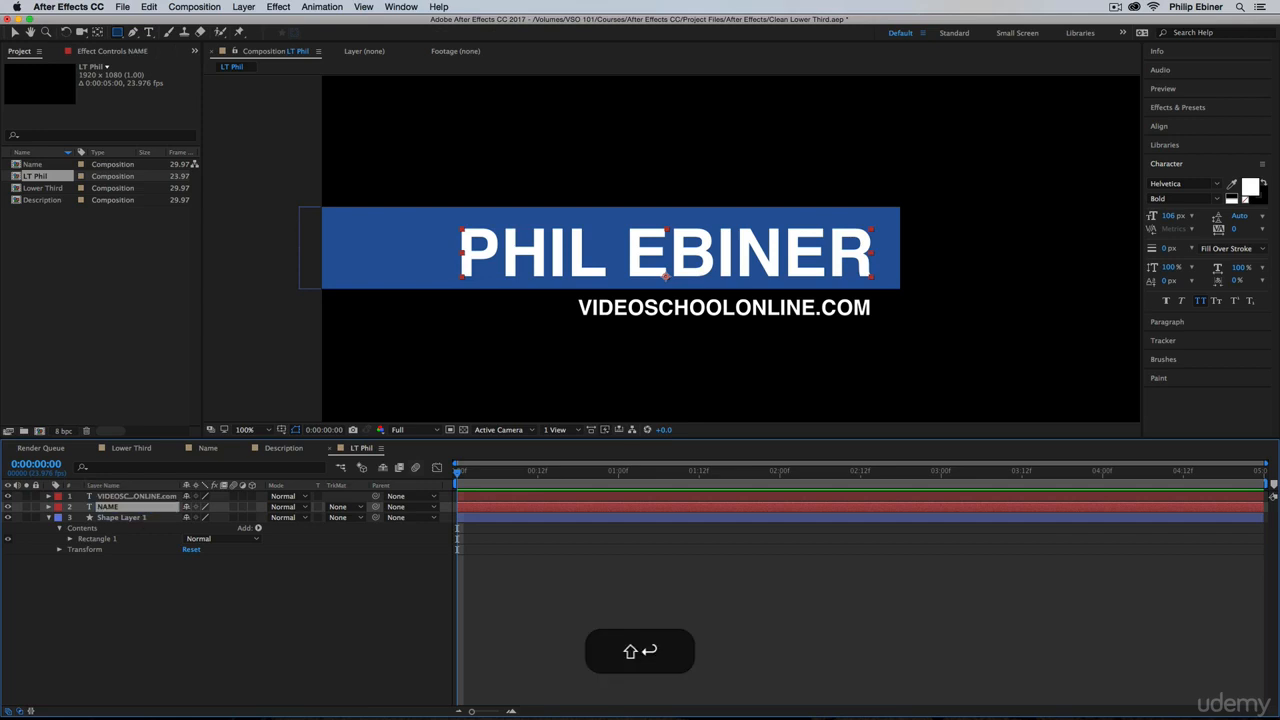
# Rename the website text layer as DESCRIPTION
pyautogui.click(126, 496)
pyautogui.press('Return')
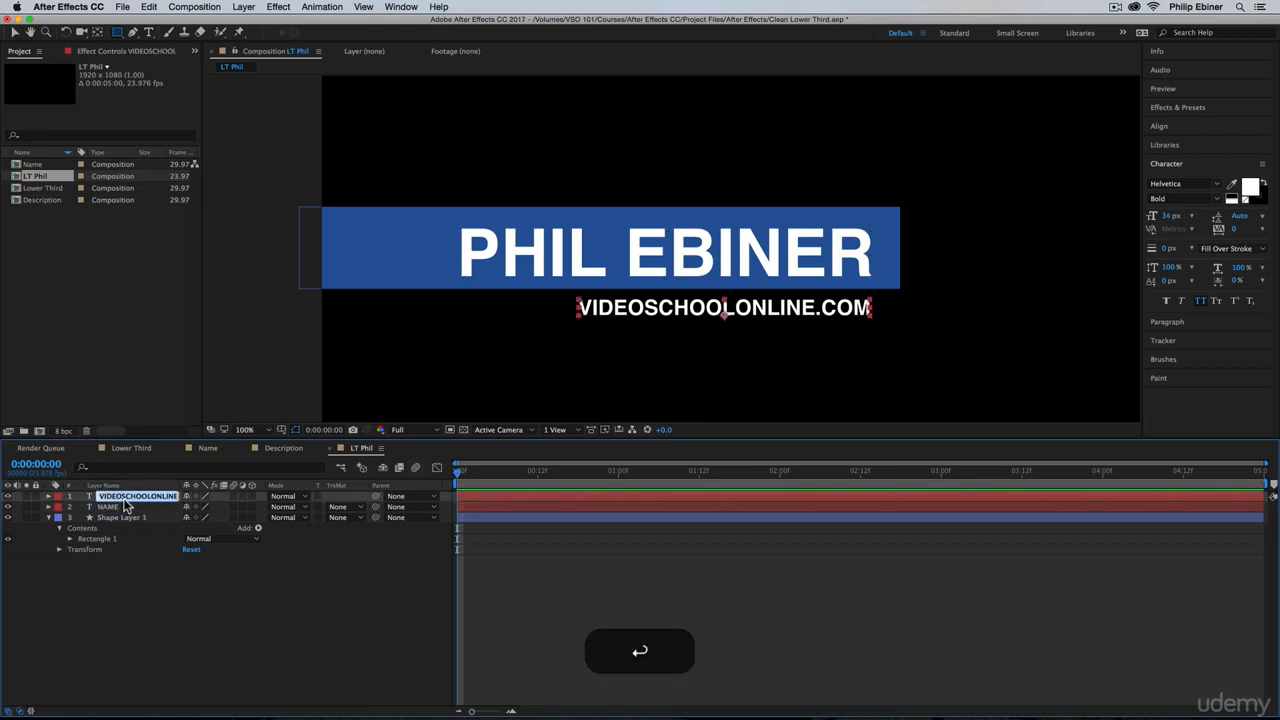
pyautogui.write('DESCRI')
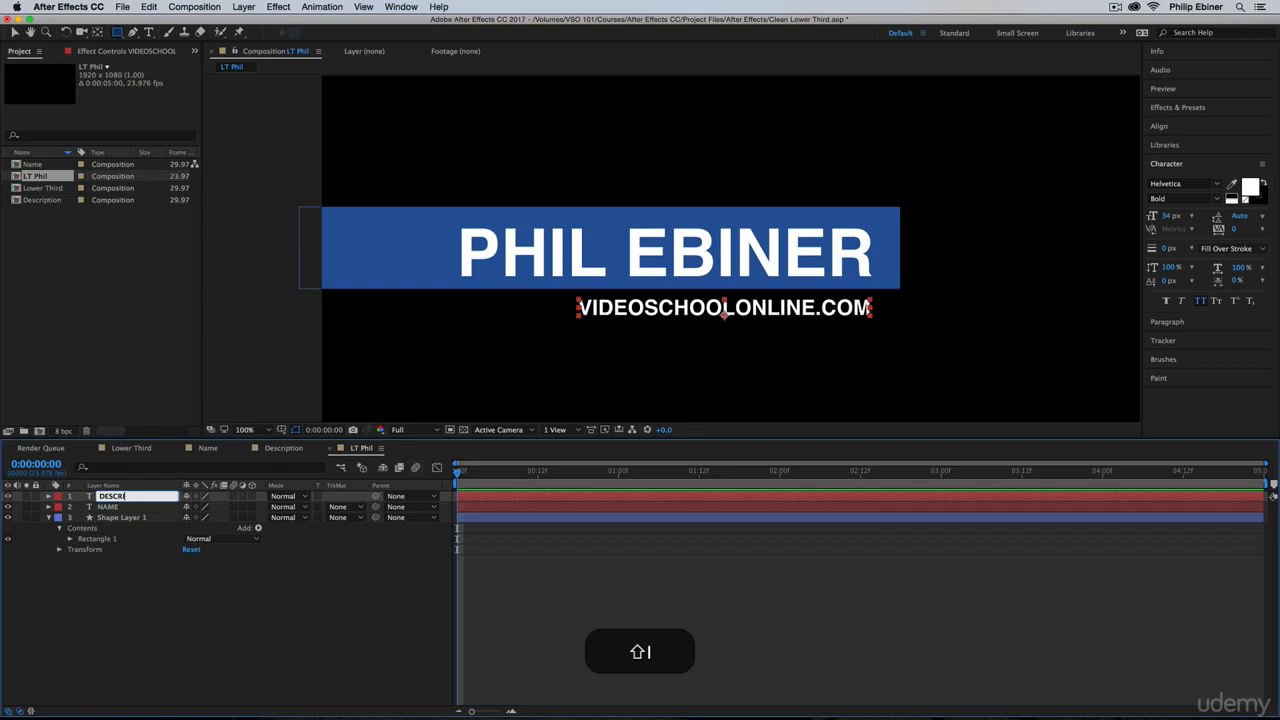
pyautogui.write('RIPTION')
# Rename the blue bar's shape layer as NAME BAR
pyautogui.click(119, 516)
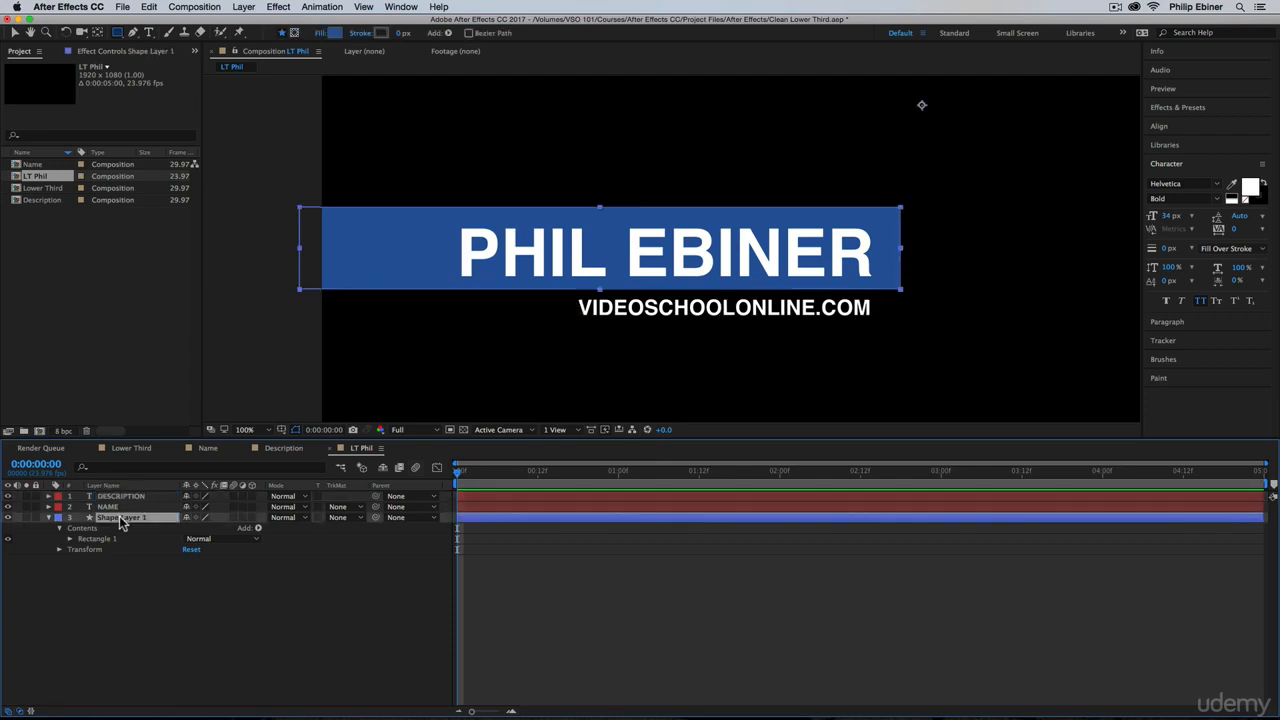
pyautogui.press('Return')
pyautogui.press('shift')
pyautogui.write('NAME BAR')
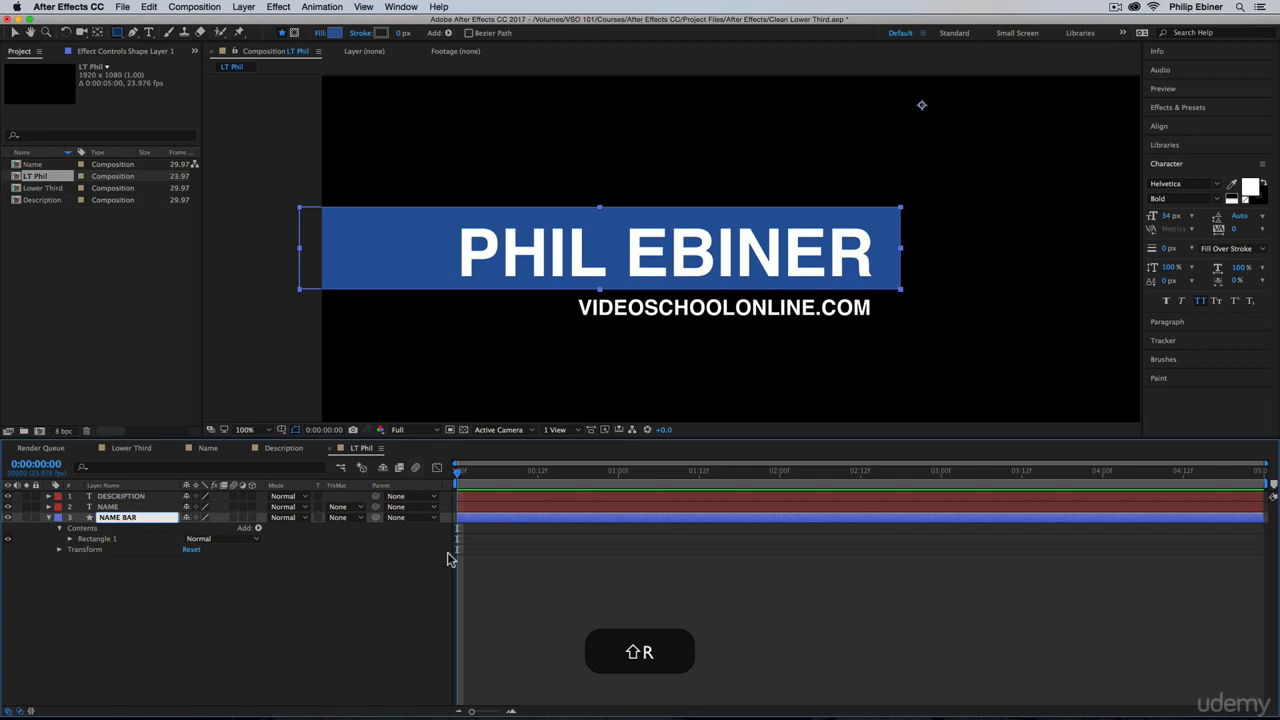
pyautogui.click(610, 573)
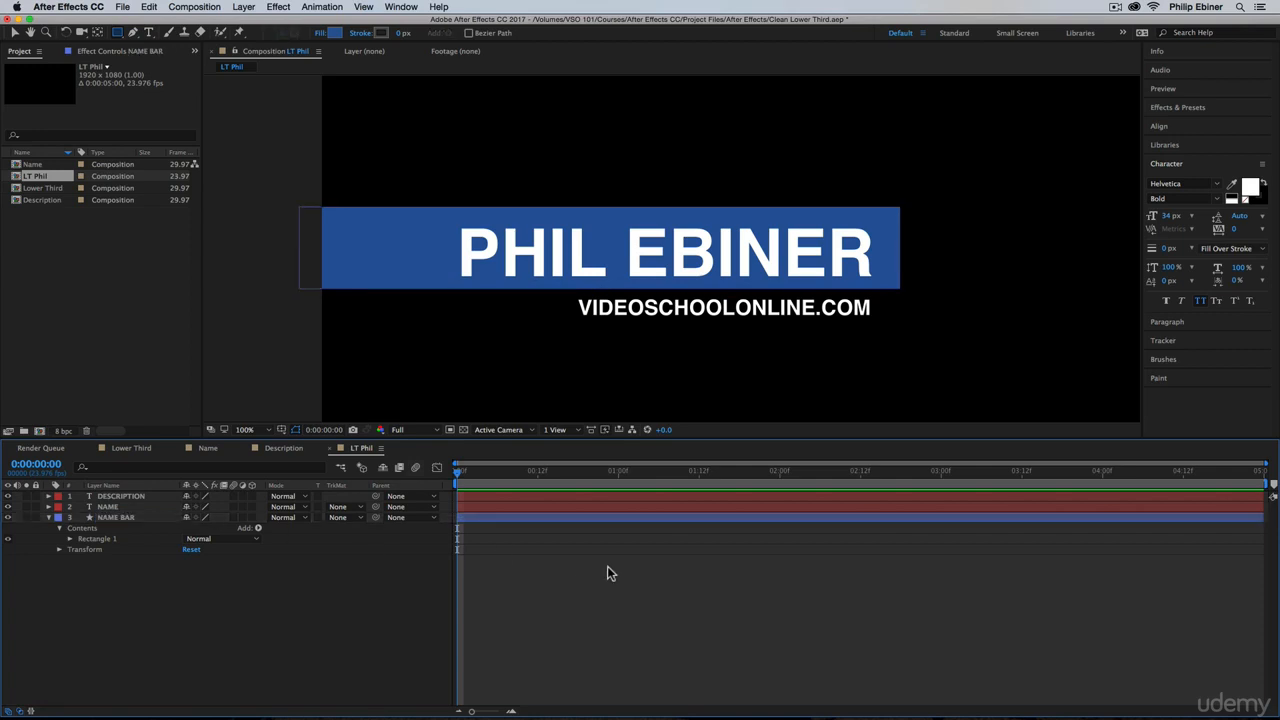
# Draw a second blue bar around the website text, overlapping the name bar's lower edge, and stack DESCRIPTION and the new bar beneath NAME BAR
pyautogui.press('u')
pyautogui.moveTo(572, 286)
pyautogui.mouseDown()
pyautogui.moveTo(674, 317)
pyautogui.moveTo(884, 324)
pyautogui.mouseUp()
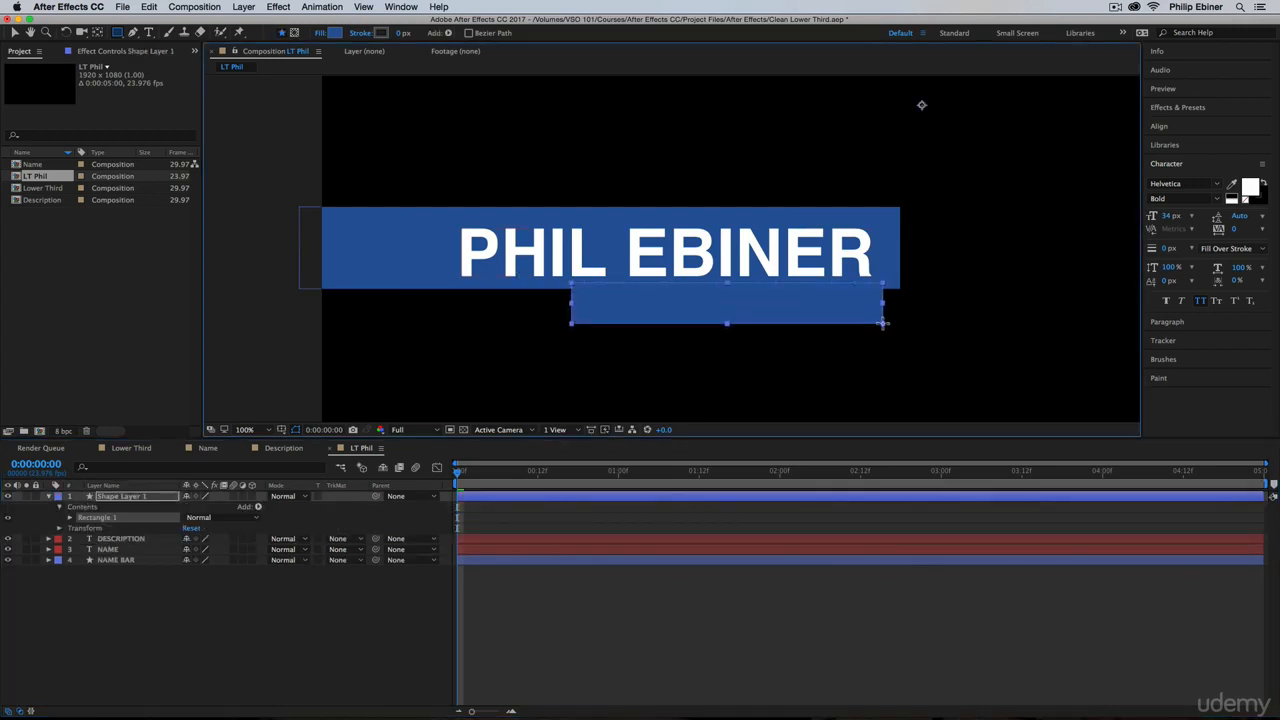
pyautogui.moveTo(132, 496)
pyautogui.mouseDown()
pyautogui.moveTo(125, 565)
pyautogui.moveTo(134, 530)
pyautogui.moveTo(137, 580)
pyautogui.mouseUp()
pyautogui.keyDown('shift'); pyautogui.click(129, 498); pyautogui.keyUp('shift')
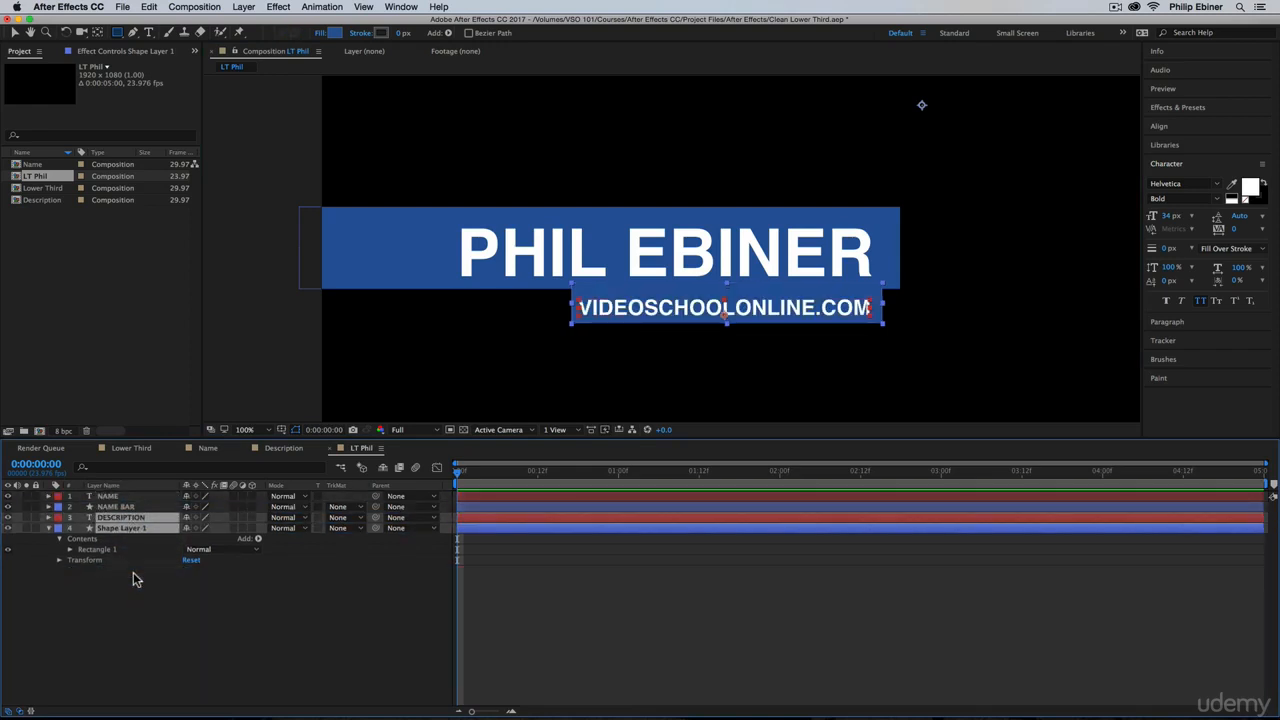
pyautogui.click(849, 626)
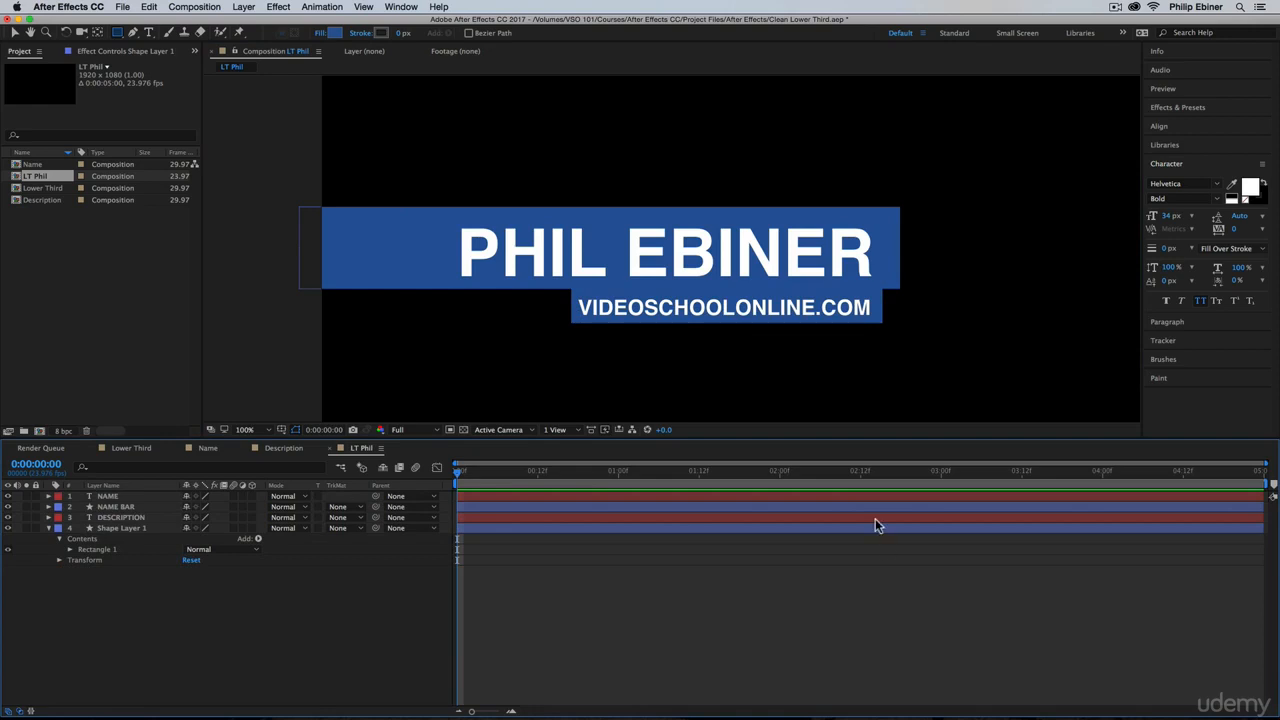
# Change the website bar's fill to a darker blue with RGB values 27, 63, 111
pyautogui.click(117, 529)
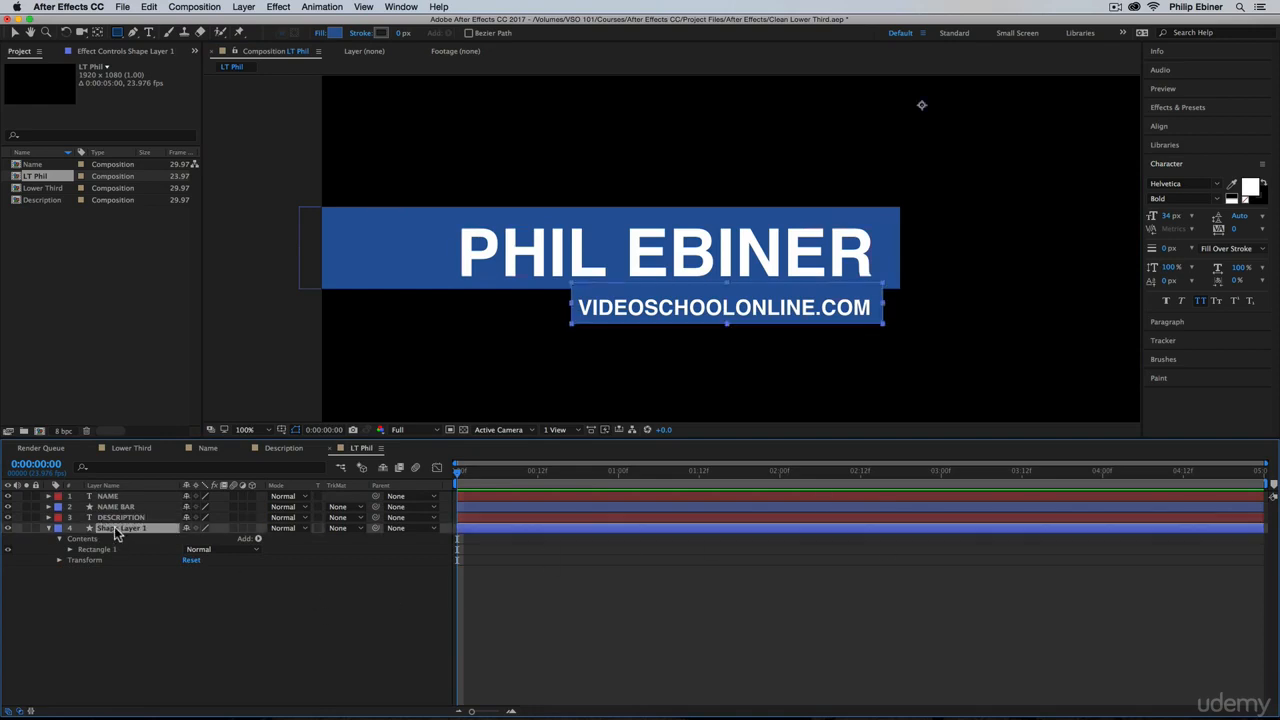
pyautogui.click(335, 34)
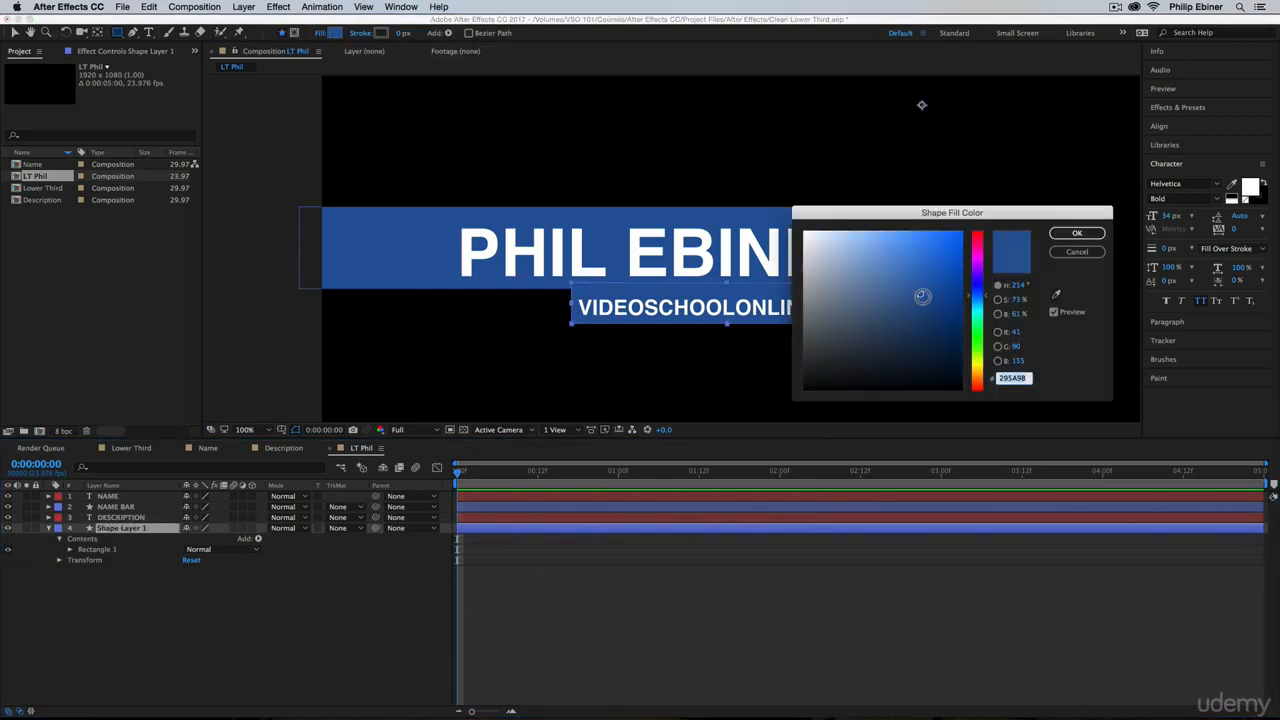
pyautogui.moveTo(923, 294); pyautogui.dragTo(923, 320)
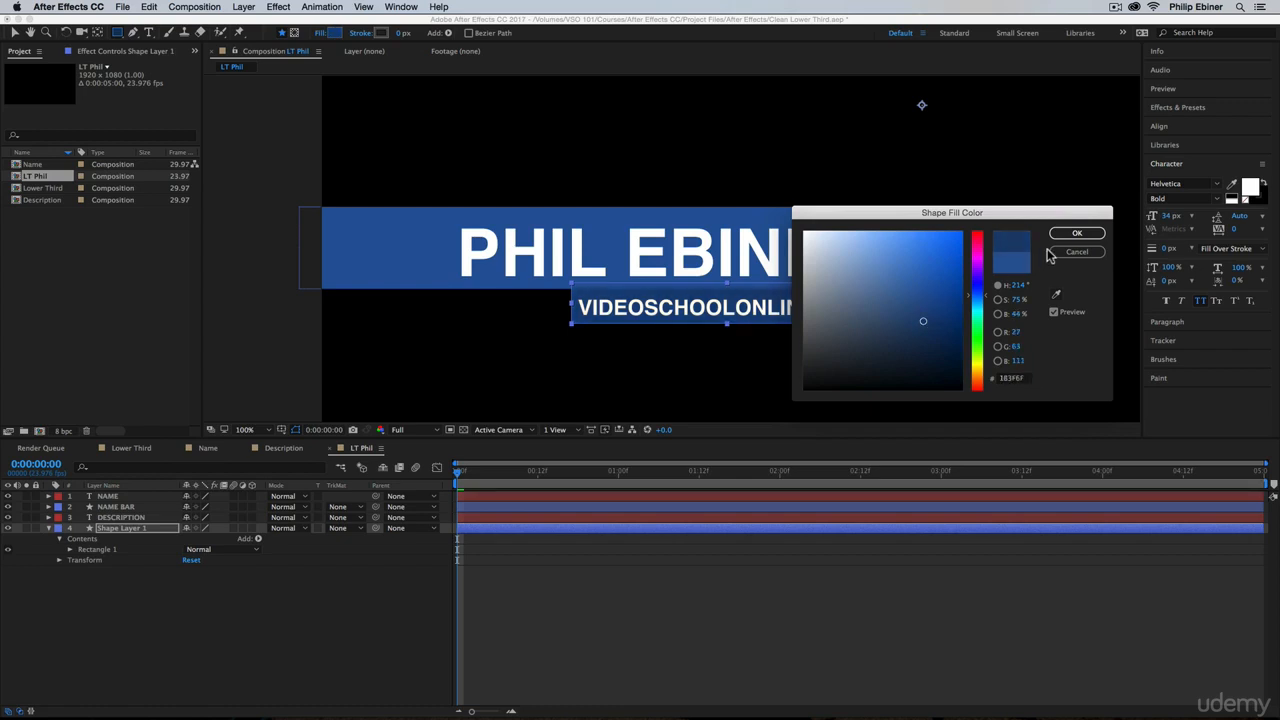
pyautogui.click(1076, 233)
pyautogui.click(829, 599)
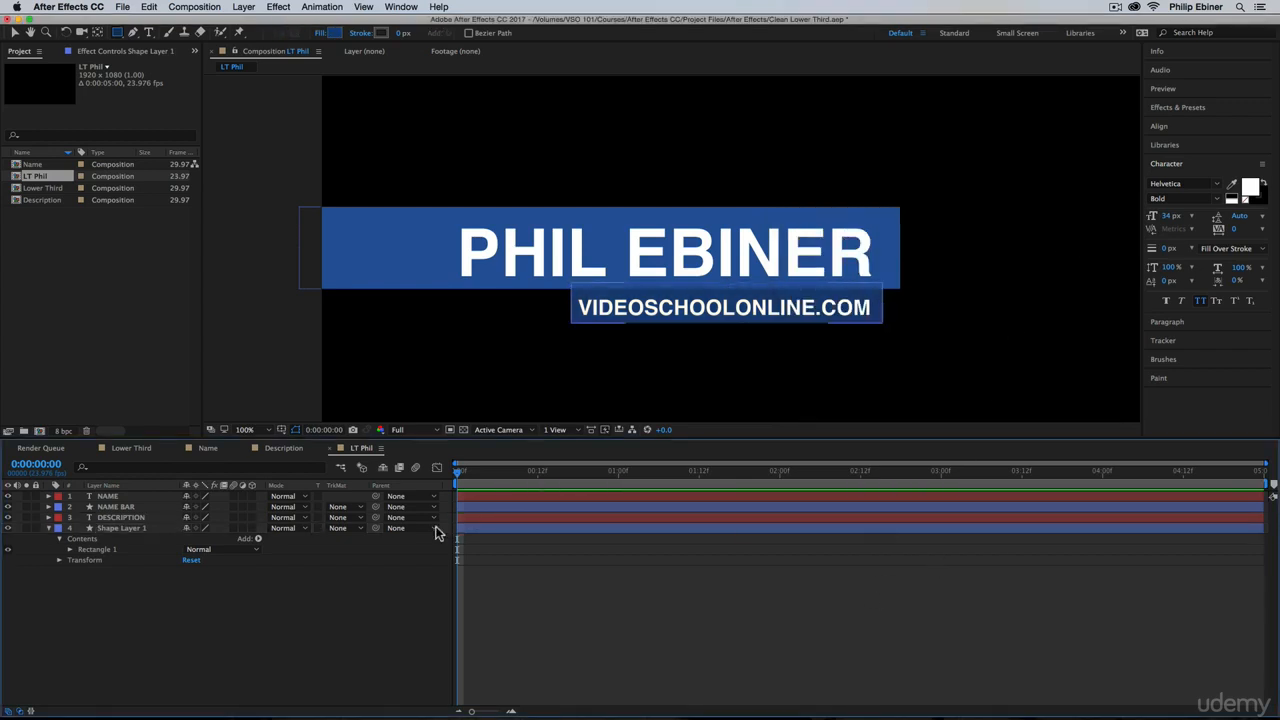
# Rename the website bar's shape layer as DESCRIPTION BAR
pyautogui.click(102, 528)
pyautogui.press('Return')
pyautogui.write('DESC')
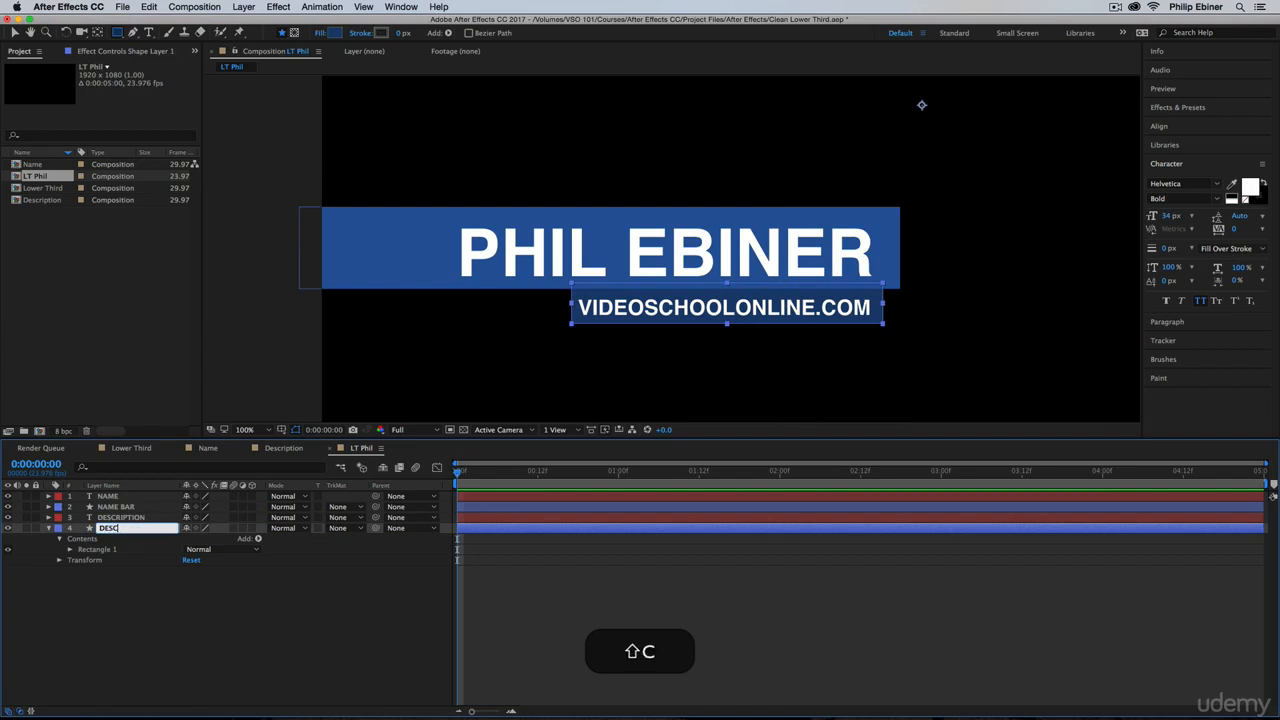
pyautogui.write('RIPTION BAR')
pyautogui.press('Return')
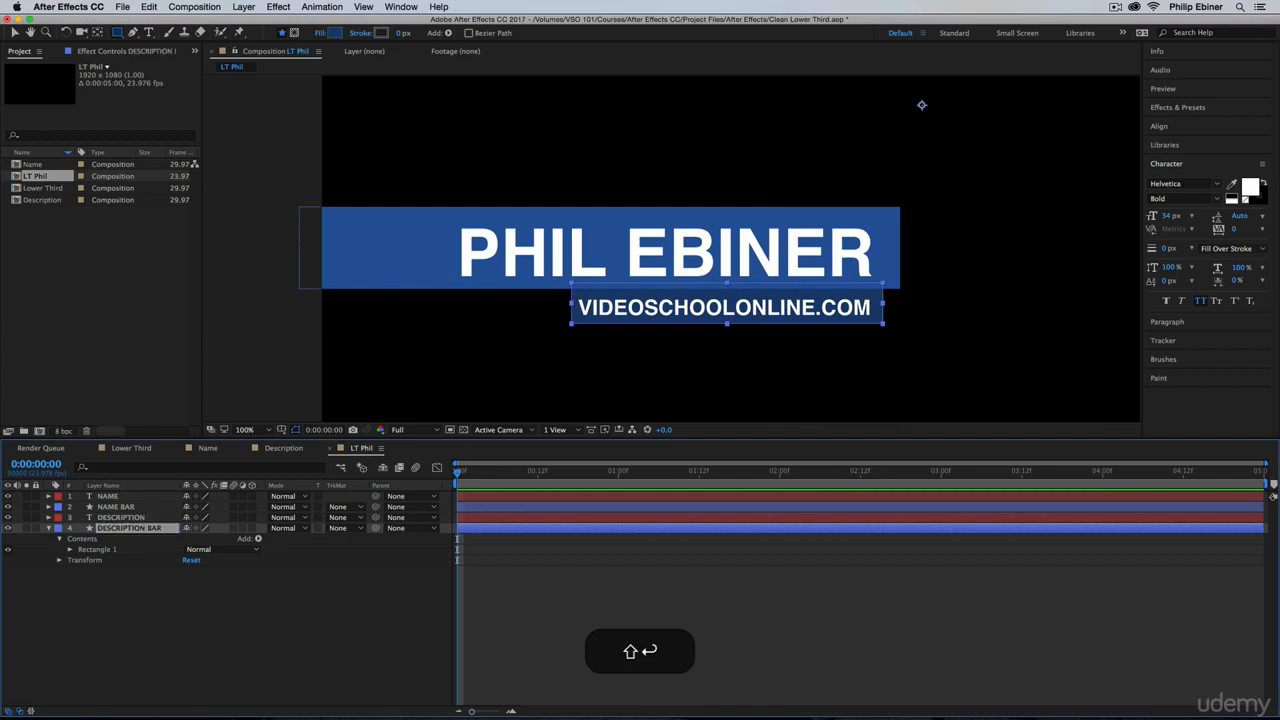
pyautogui.click(447, 629)
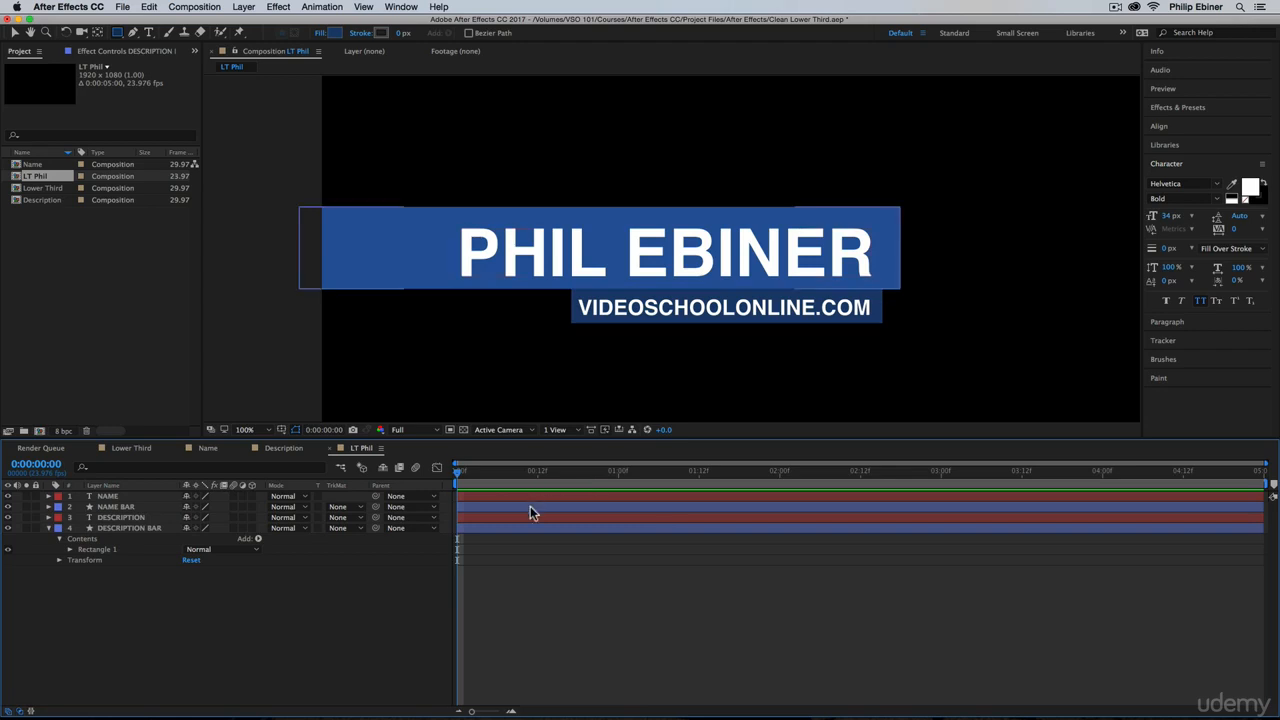
# Align the NAME and NAME BAR layers to each other by their vertical centers
pyautogui.click(1159, 127)
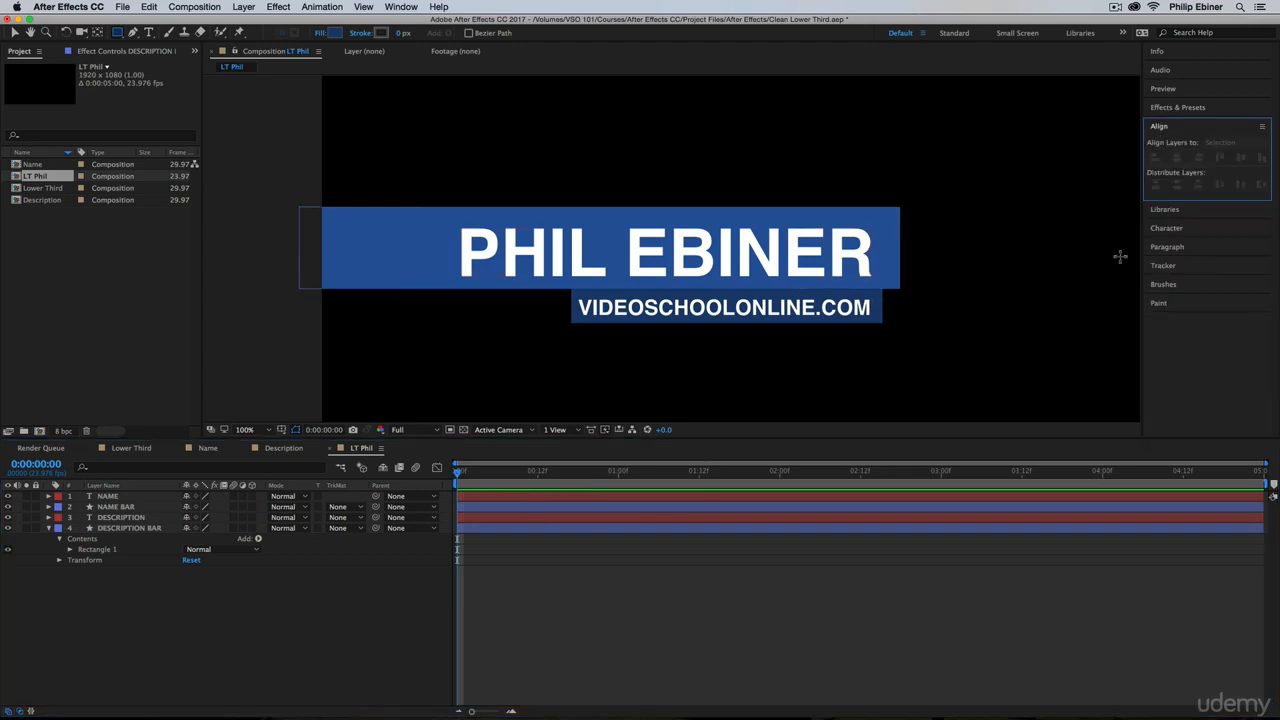
pyautogui.click(484, 501)
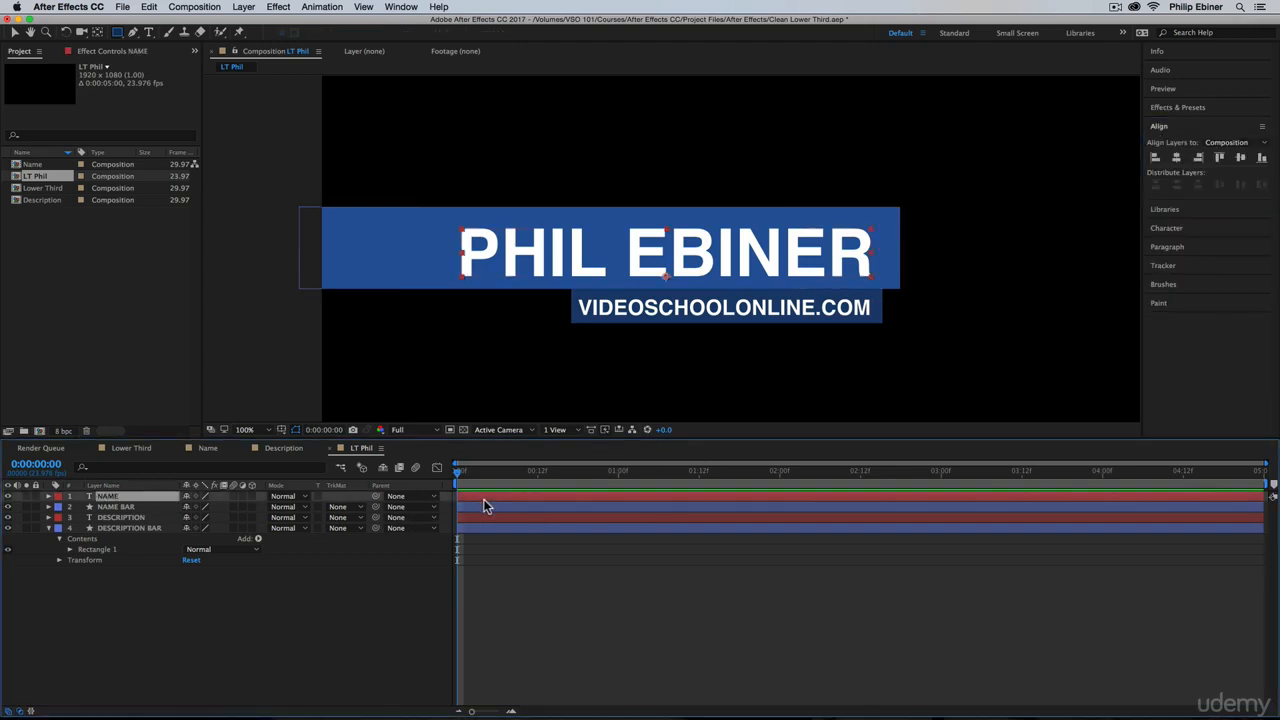
pyautogui.keyDown('shift'); pyautogui.click(128, 509); pyautogui.keyUp('shift')
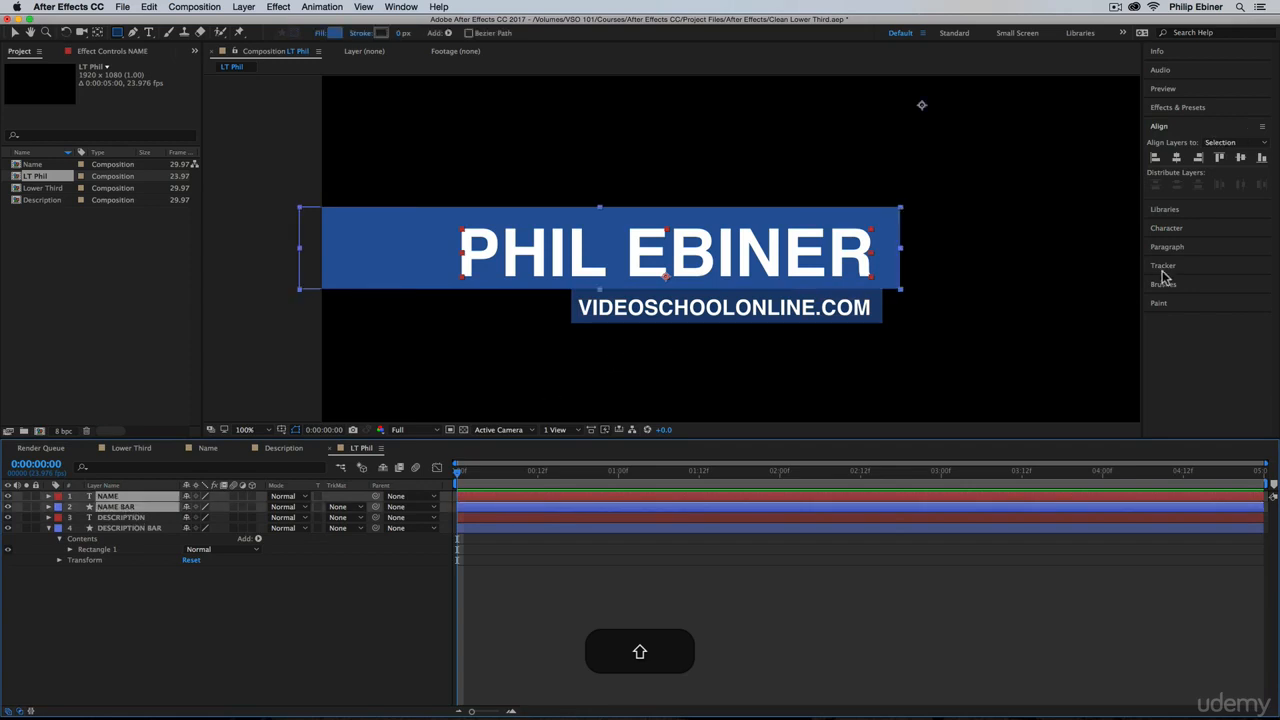
pyautogui.click(1241, 160)
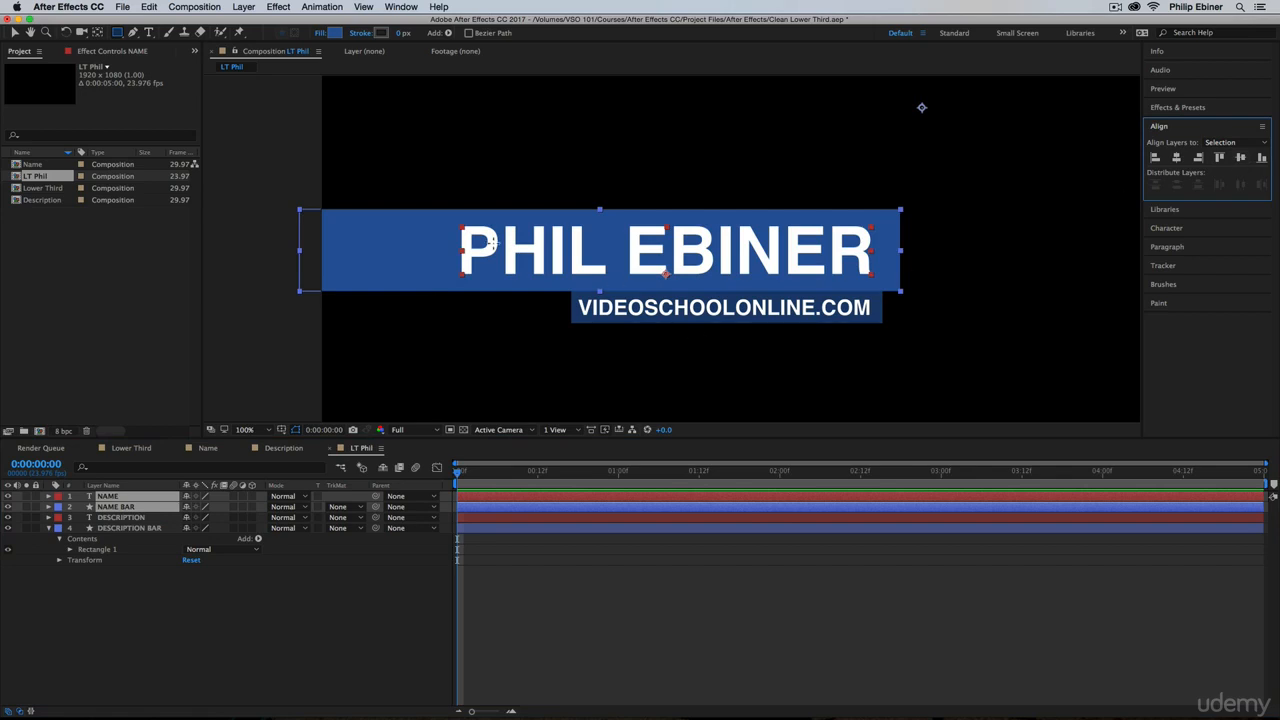
# Align the DESCRIPTION and DESCRIPTION BAR layers to each other by their horizontal centers
pyautogui.click(121, 517)
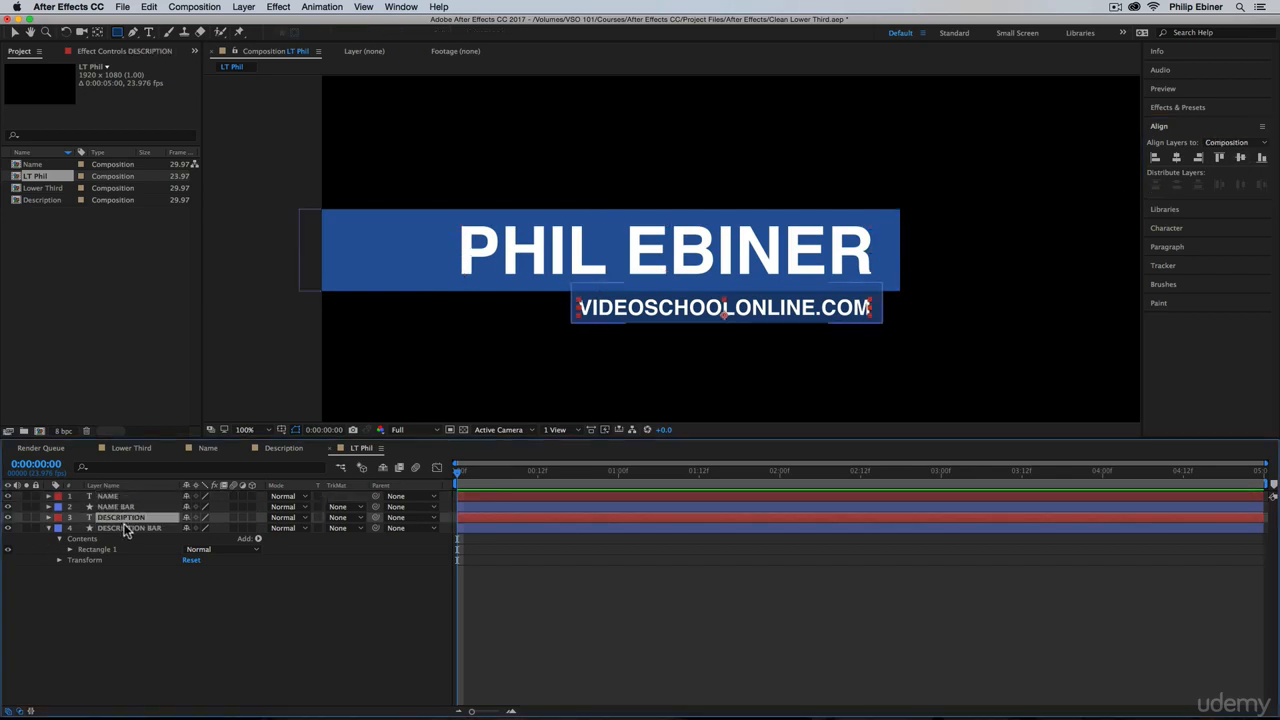
pyautogui.keyDown('shift'); pyautogui.click(127, 528); pyautogui.keyUp('shift')
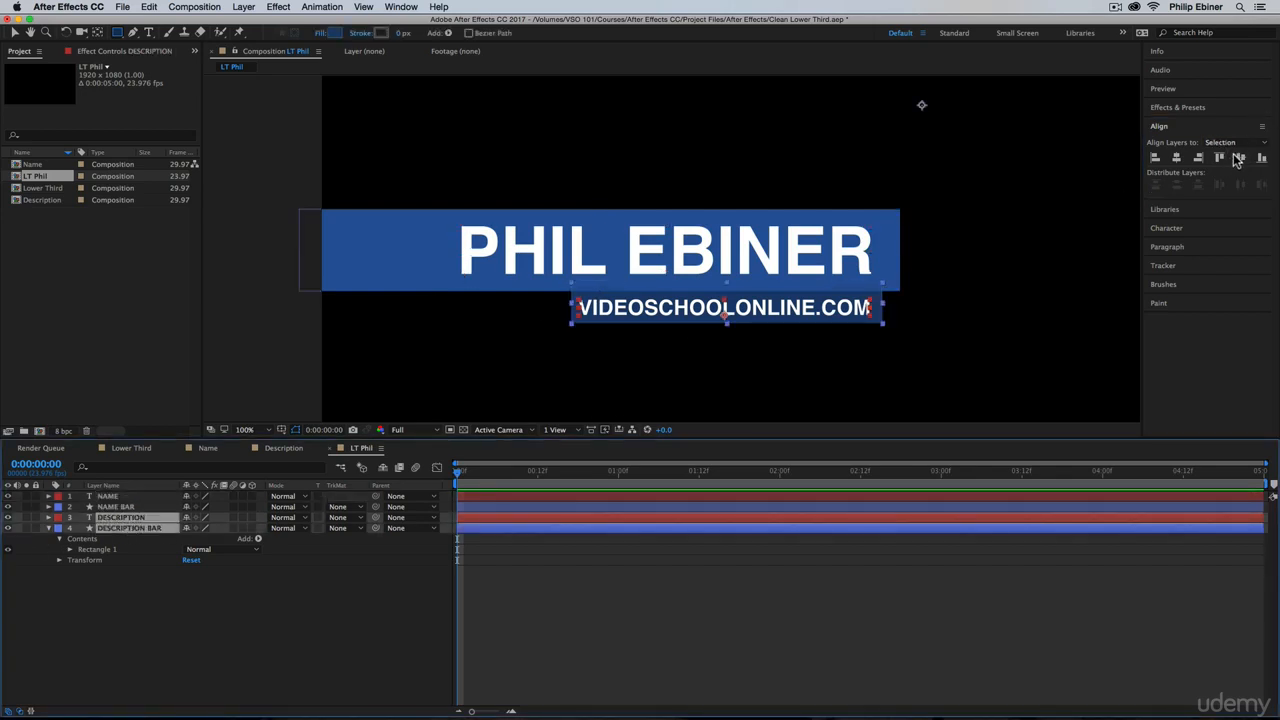
pyautogui.click(1178, 159)
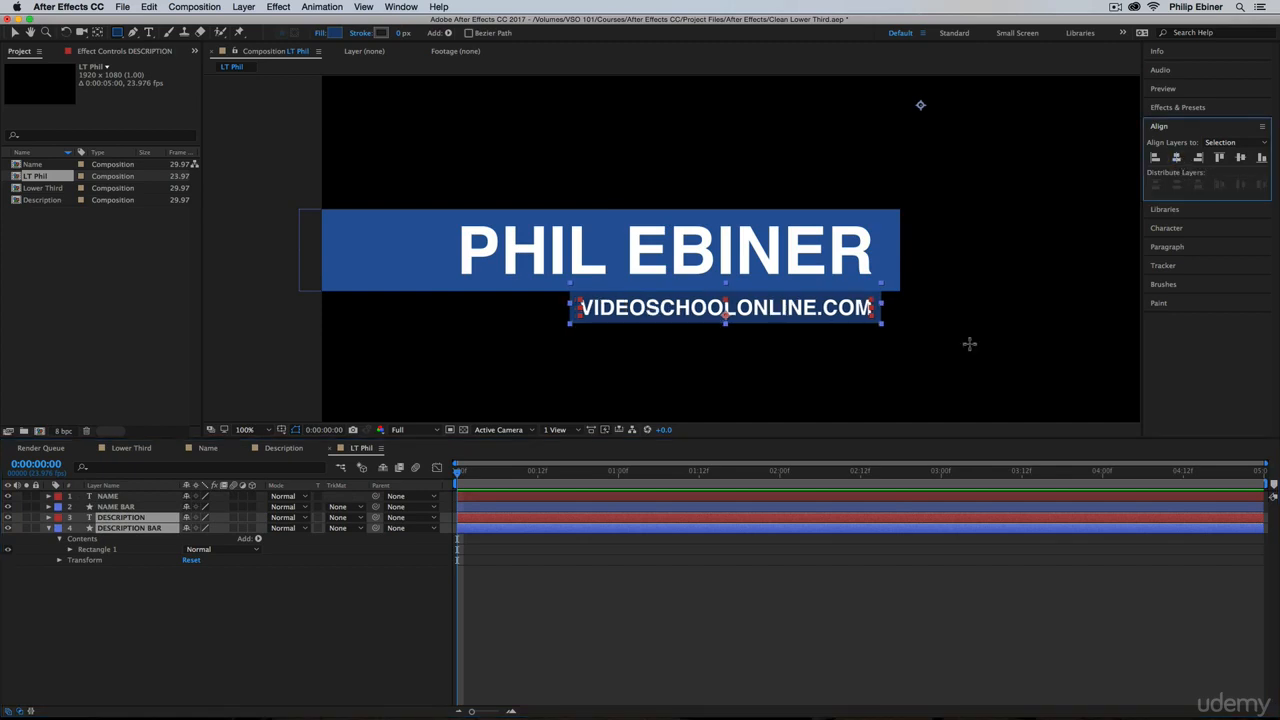
pyautogui.click(783, 598)
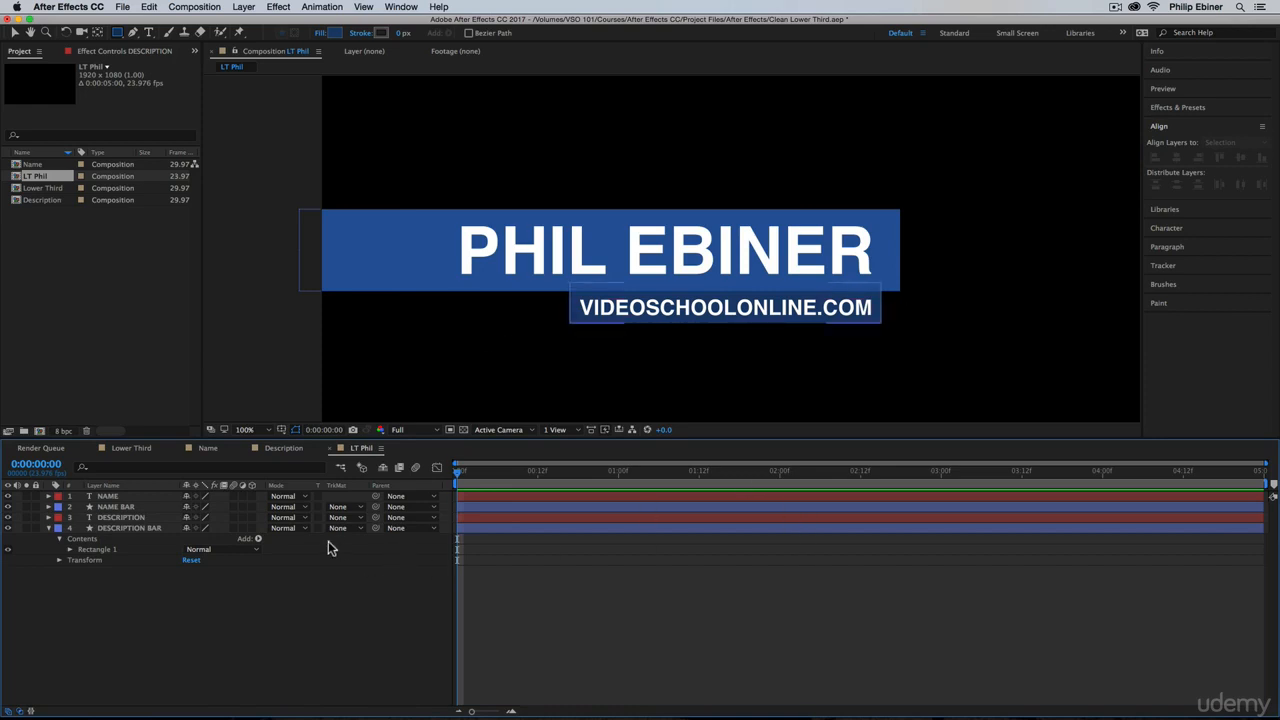
# Nudge the DESCRIPTION and DESCRIPTION BAR layers together a few pixels down beneath the name bar
pyautogui.click(124, 527)
pyautogui.keyDown('shift'); pyautogui.click(127, 520); pyautogui.keyUp('shift')
pyautogui.hotkey('shift', 'Down')
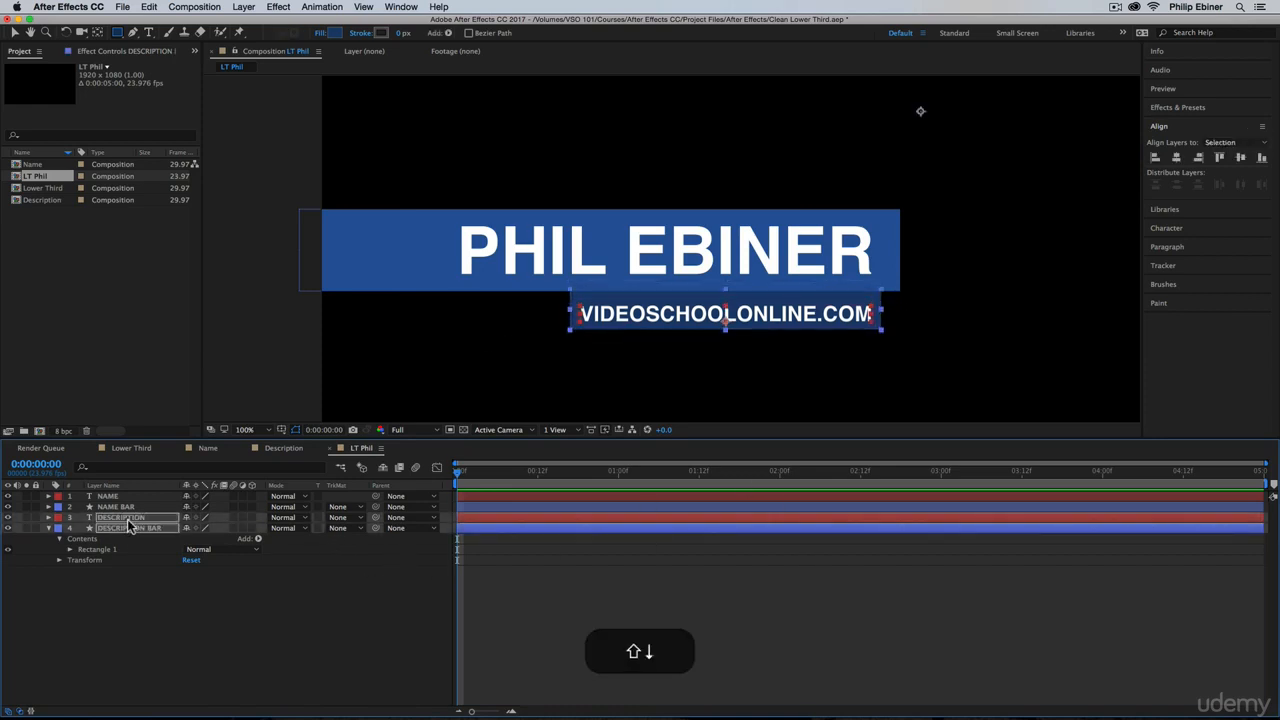
pyautogui.hotkey('shift', 'Up')
pyautogui.press('Down')
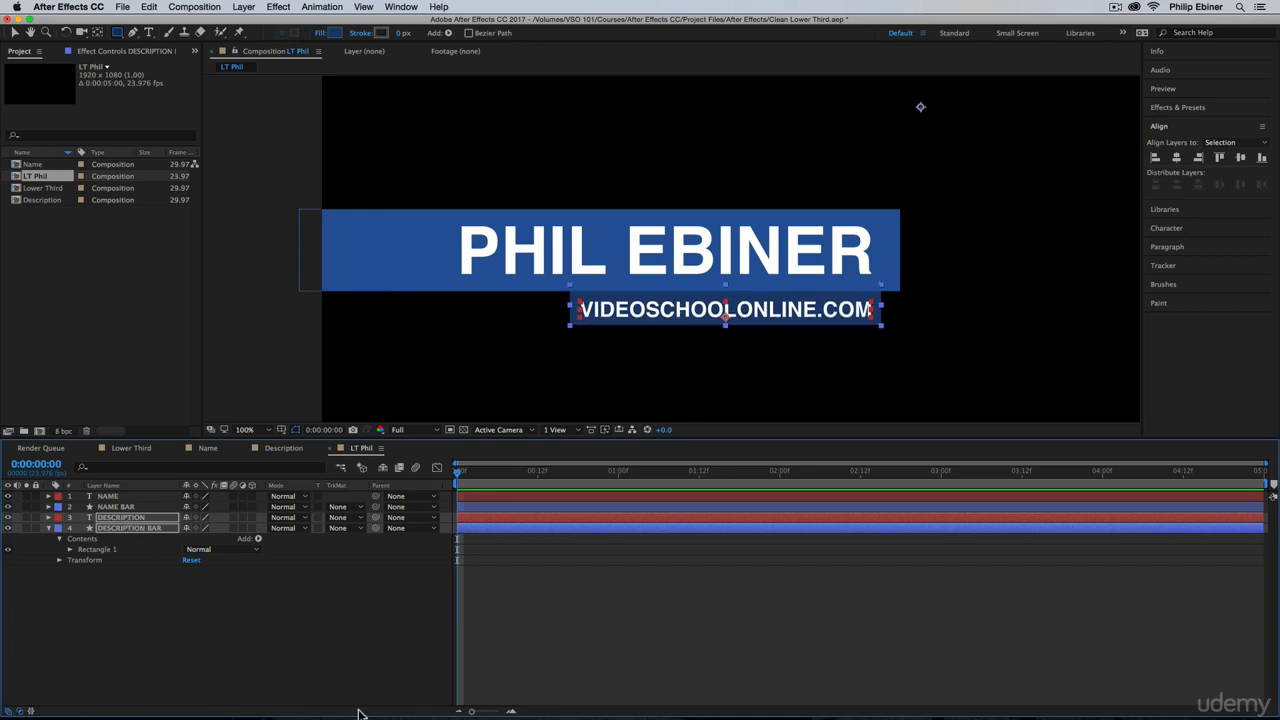
pyautogui.click(620, 576)
# Move all four lower-third layers together slightly down and to the left in the frame, keeping the name bar's start outside it
pyautogui.press('z')
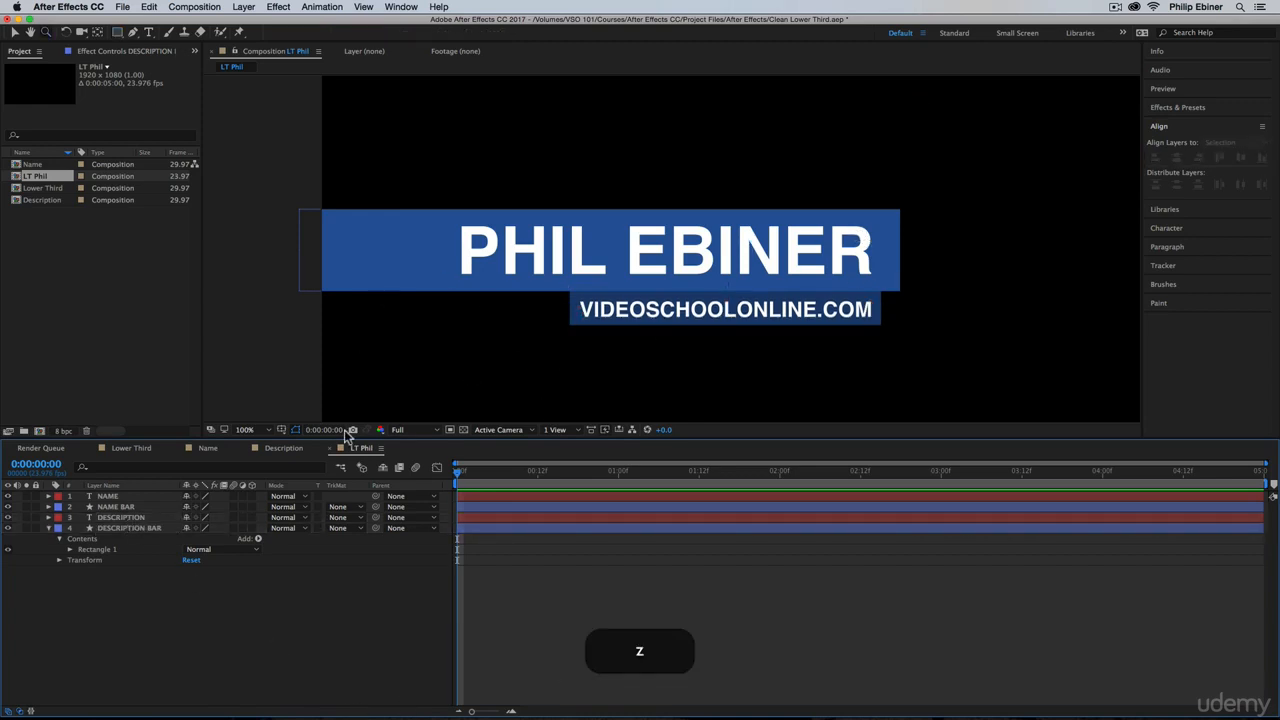
pyautogui.click(265, 431)
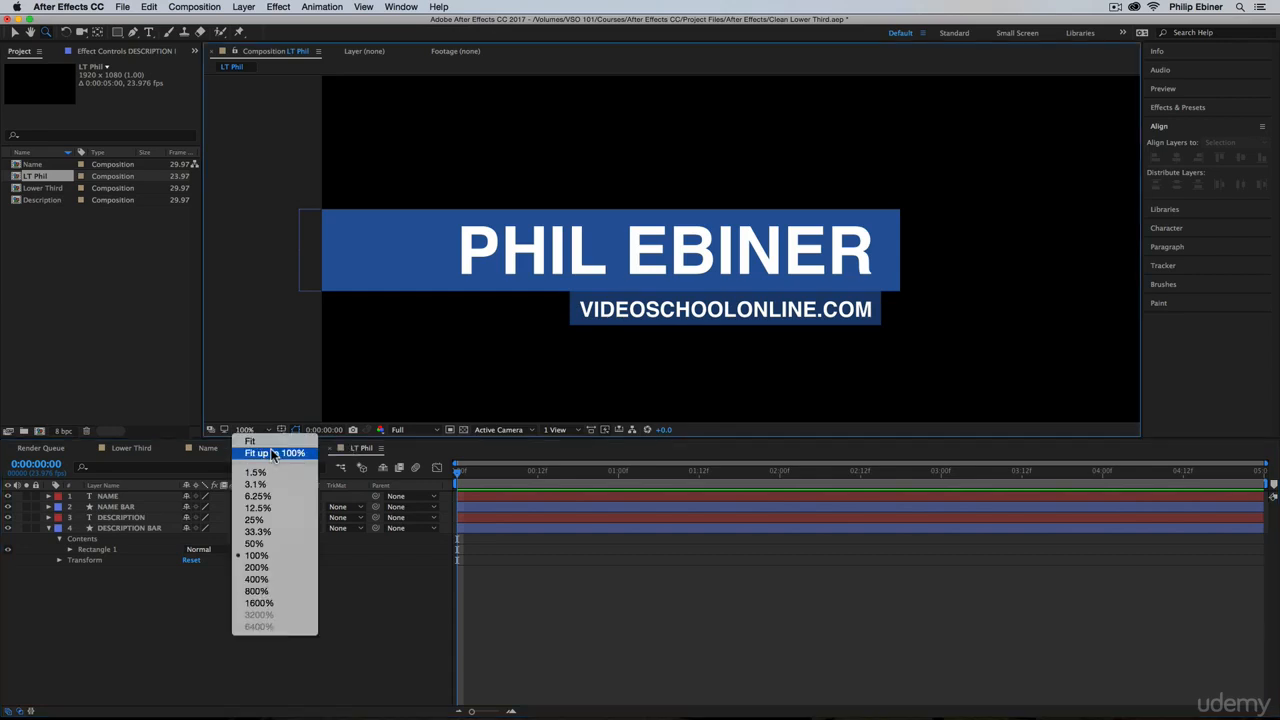
pyautogui.click(255, 543)
pyautogui.click(743, 619)
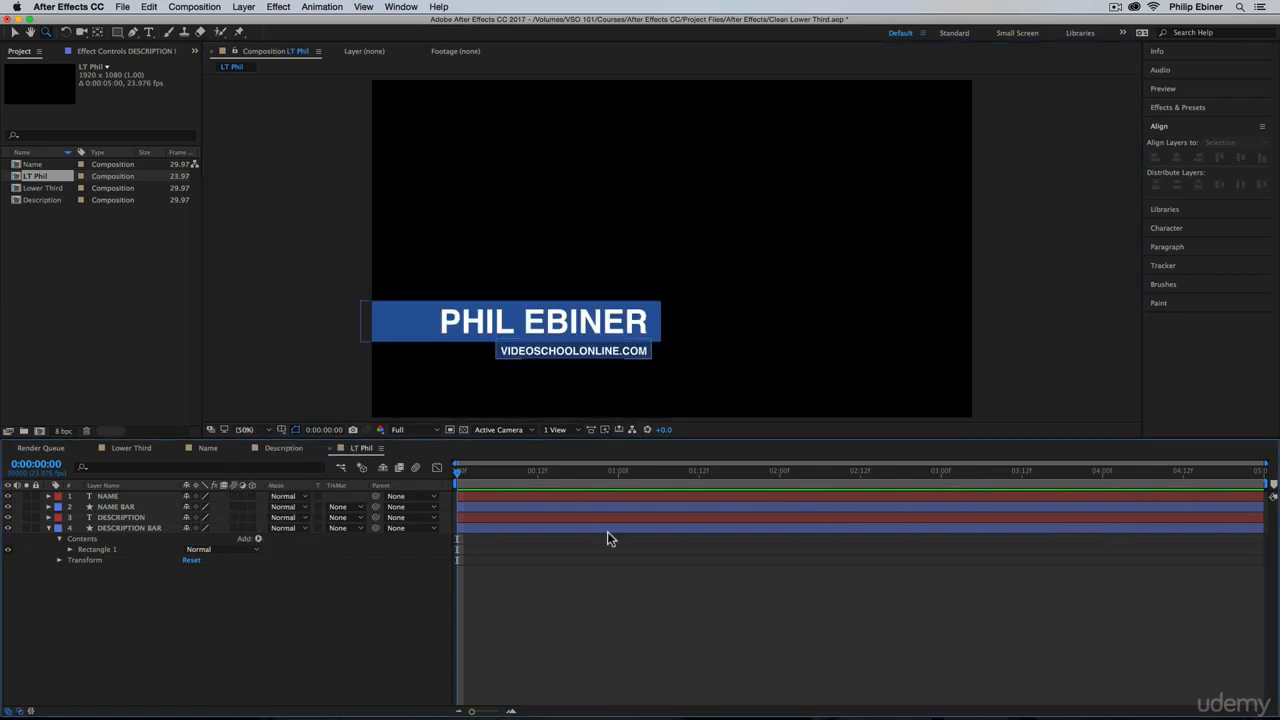
pyautogui.click(494, 526)
pyautogui.keyDown('shift'); pyautogui.click(503, 495); pyautogui.keyUp('shift')
pyautogui.hotkey('shift', 'v')
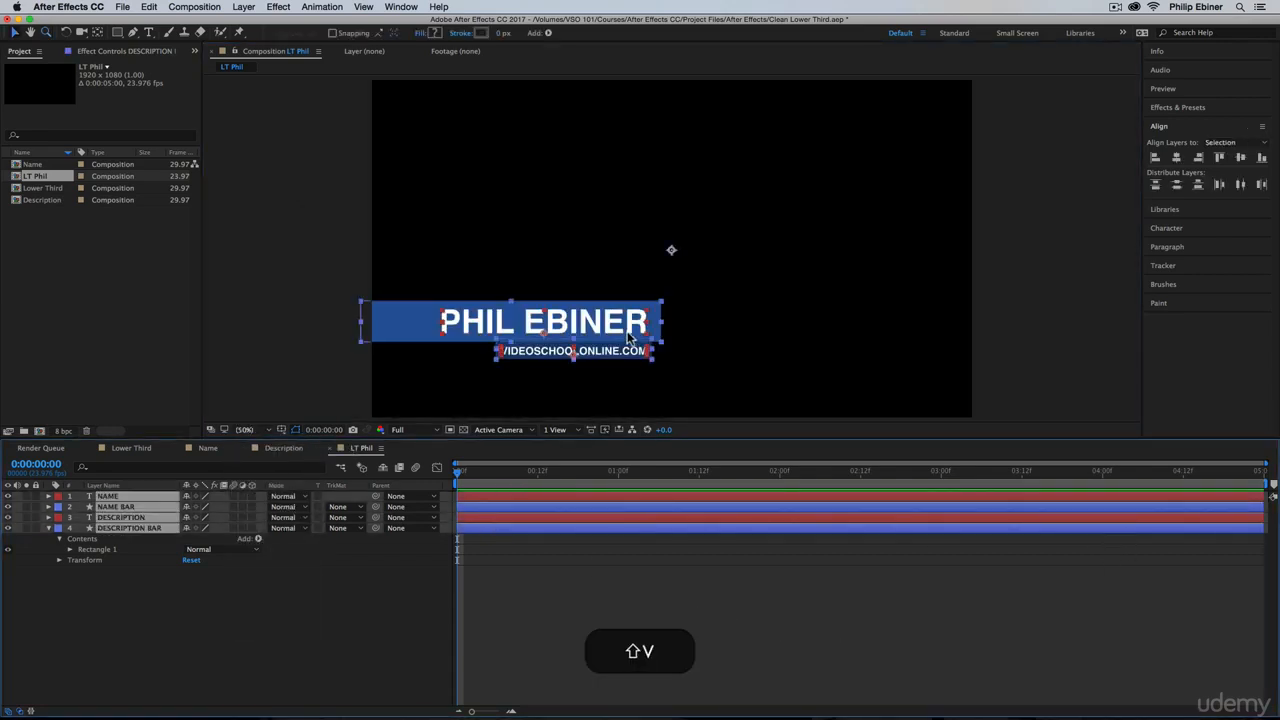
pyautogui.moveTo(629, 340)
pyautogui.mouseDown()
pyautogui.moveTo(584, 341)
pyautogui.moveTo(589, 365)
pyautogui.moveTo(613, 340)
pyautogui.mouseUp()
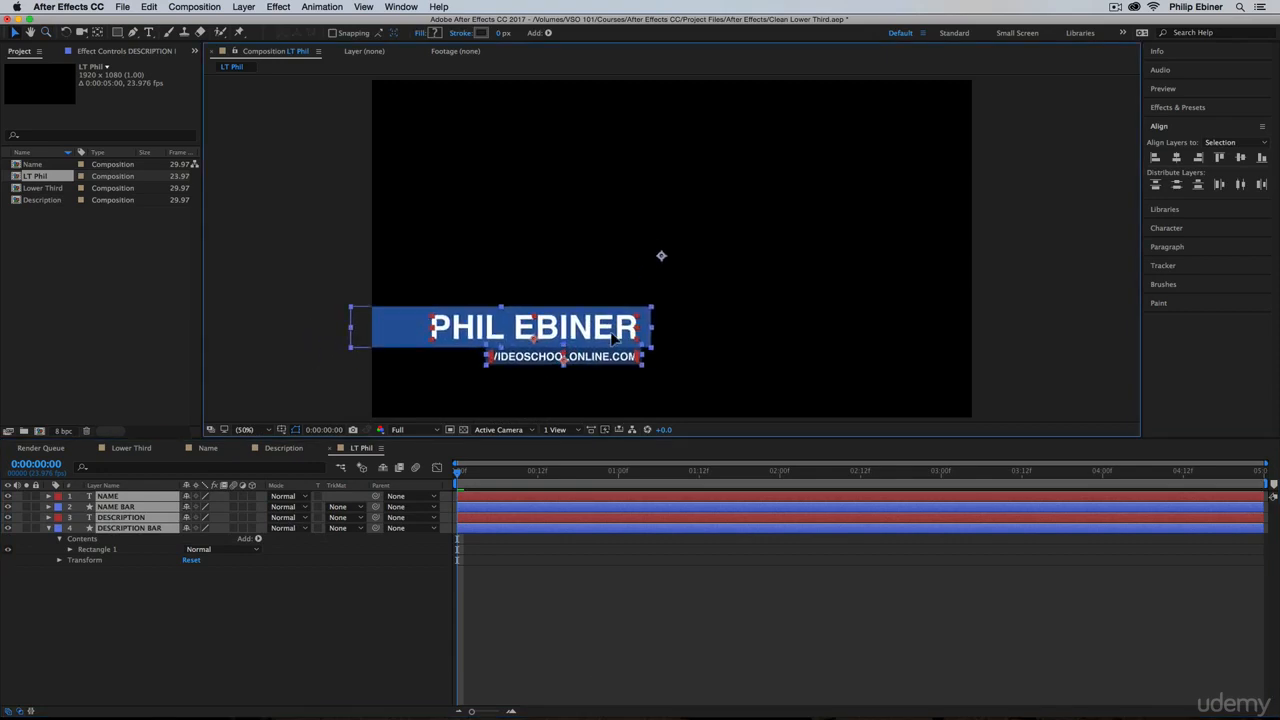
pyautogui.click(680, 608)
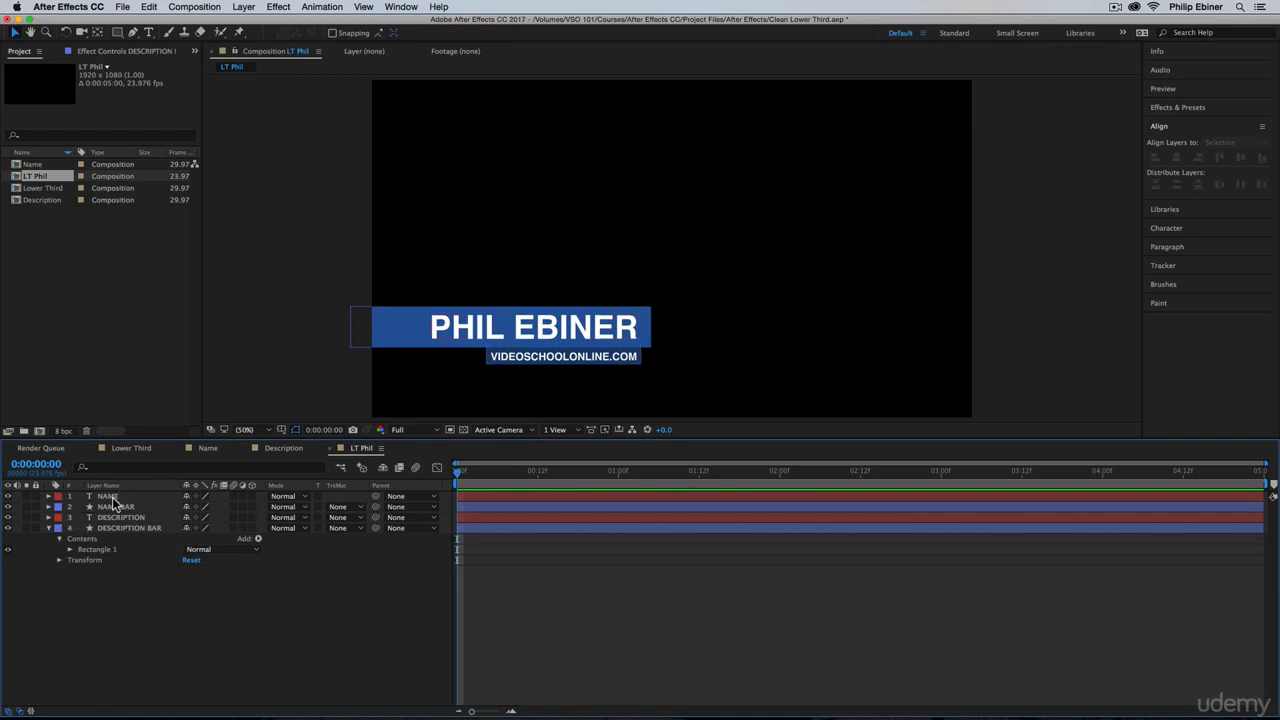
# Examine the opening of the finished Lower Third composition's animation, and return to the LT Phil composition
pyautogui.click(134, 448)
pyautogui.moveTo(484, 474)
pyautogui.mouseDown()
pyautogui.moveTo(468, 472)
pyautogui.moveTo(590, 487)
pyautogui.moveTo(684, 471)
pyautogui.moveTo(630, 469)
pyautogui.moveTo(695, 477)
pyautogui.moveTo(495, 477)
pyautogui.mouseUp()
pyautogui.click(362, 448)
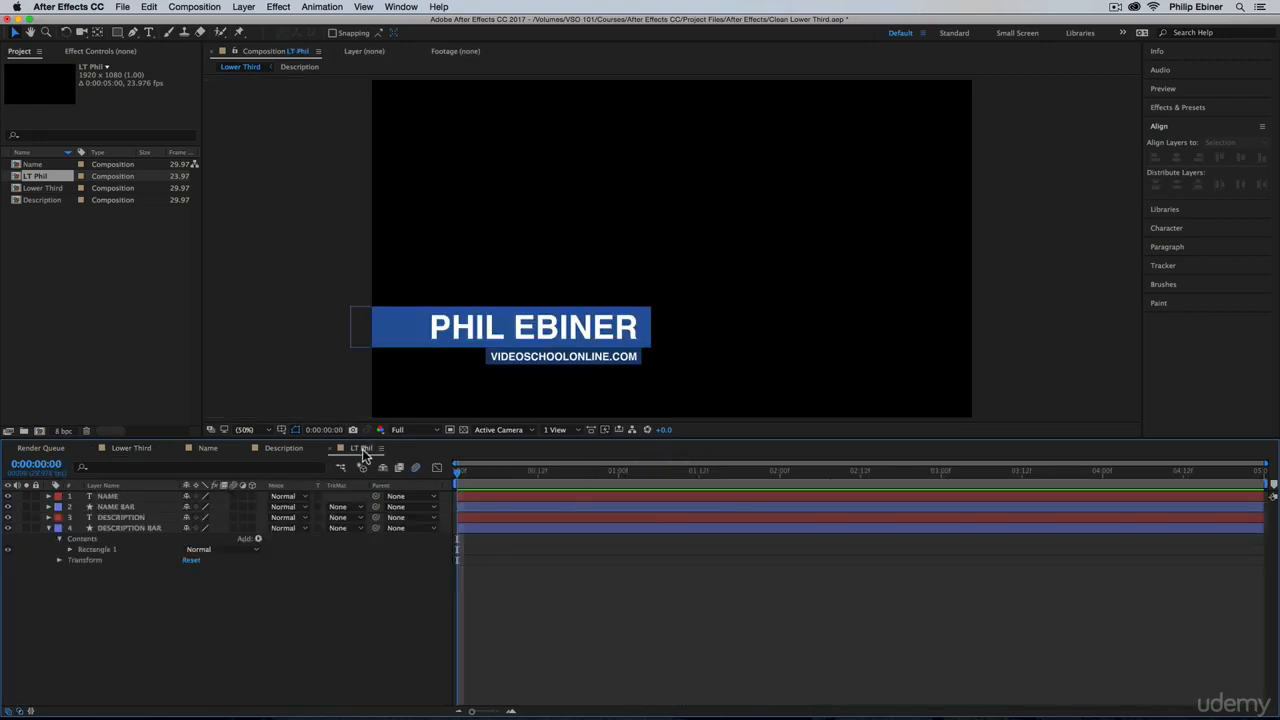
# Pre-compose the NAME and NAME BAR layers together into a new composition named Name 2
pyautogui.click(126, 507)
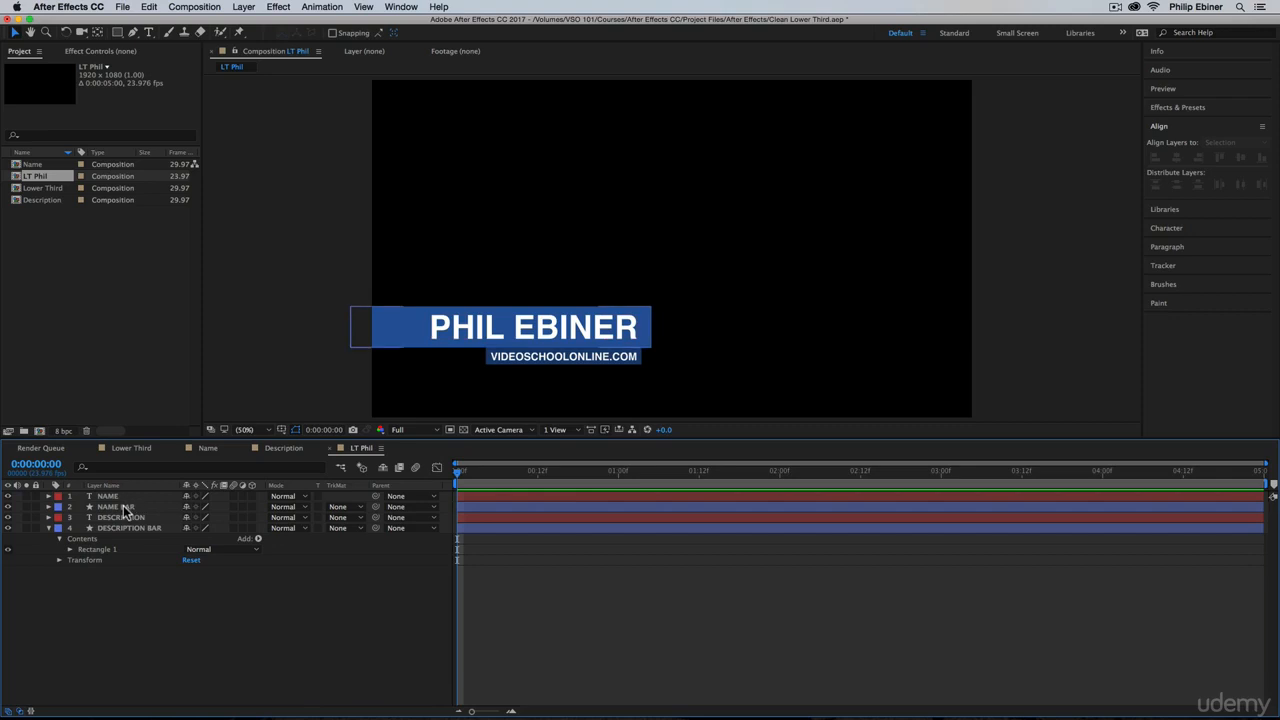
pyautogui.keyDown('shift'); pyautogui.click(119, 497); pyautogui.keyUp('shift')
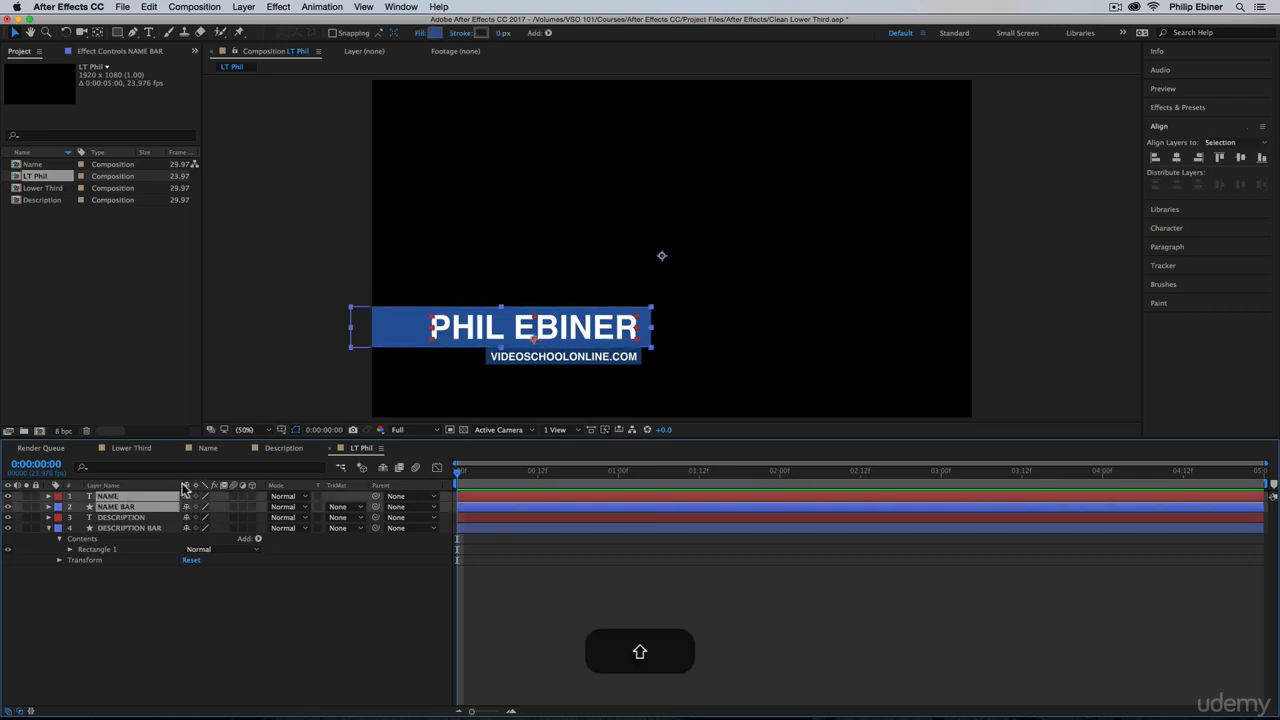
pyautogui.rightClick(106, 510)
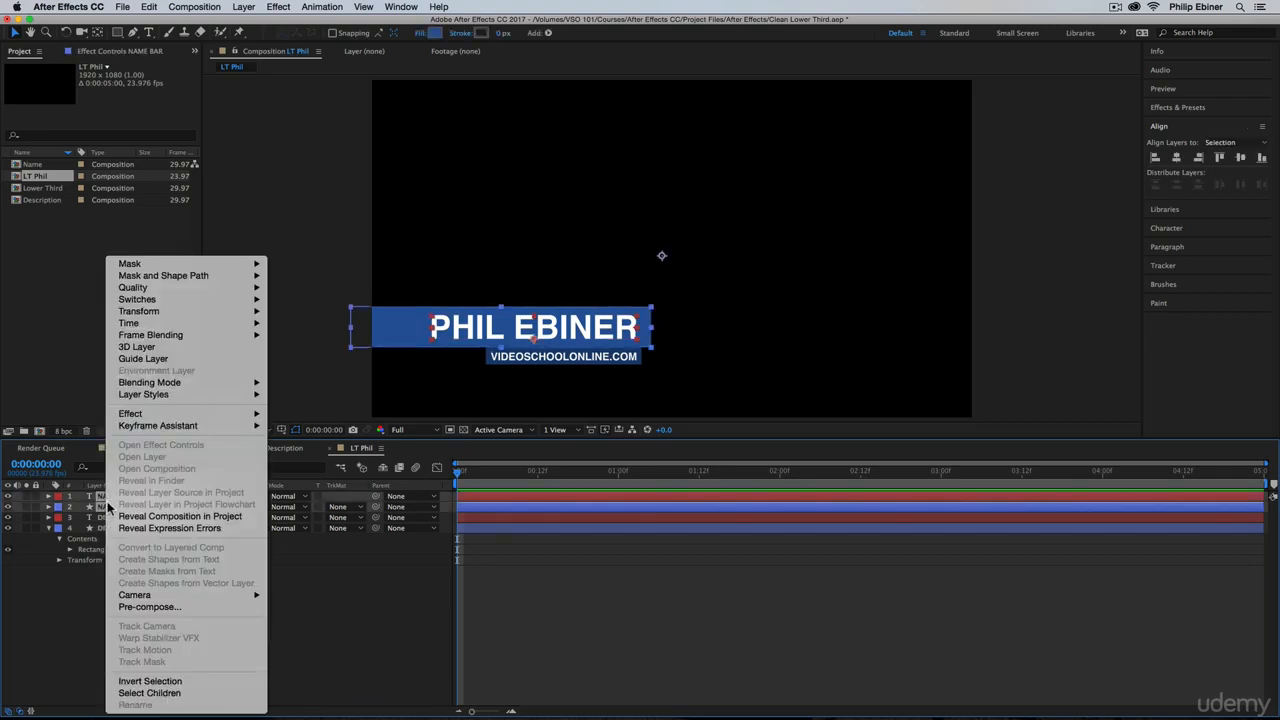
pyautogui.click(150, 606)
pyautogui.write('Nam')
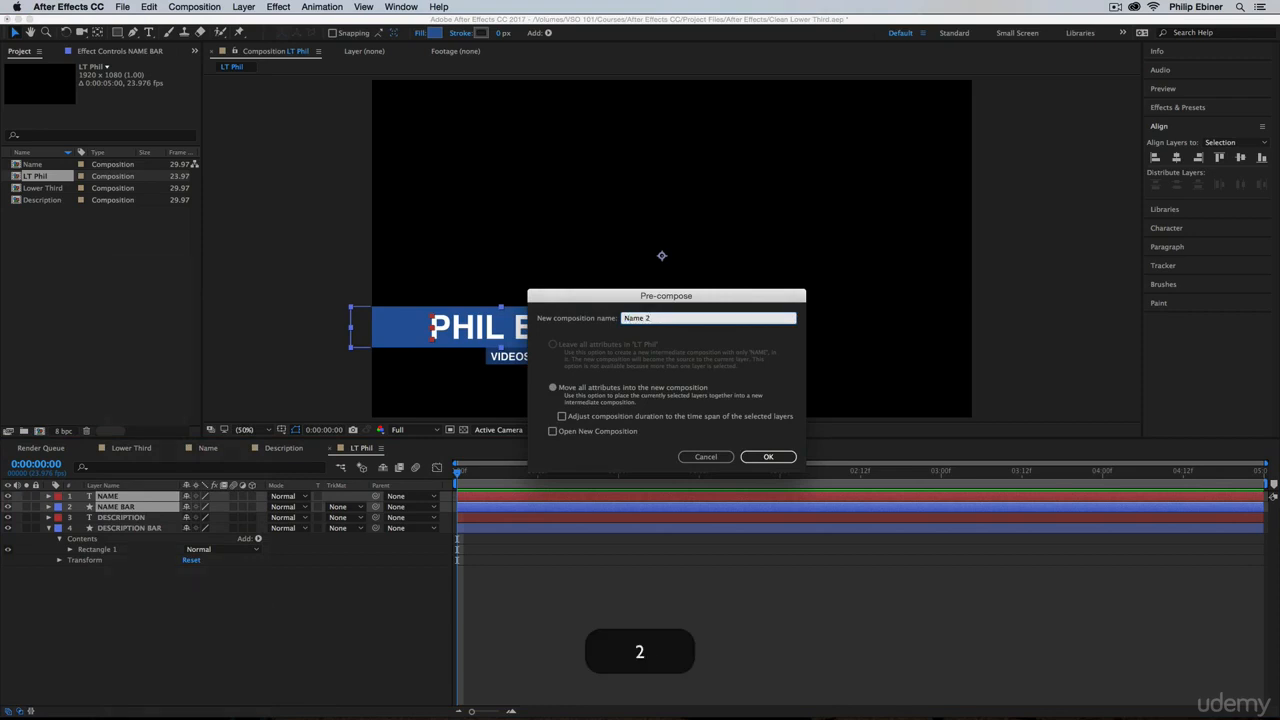
pyautogui.write('e 2')
pyautogui.press('Return')
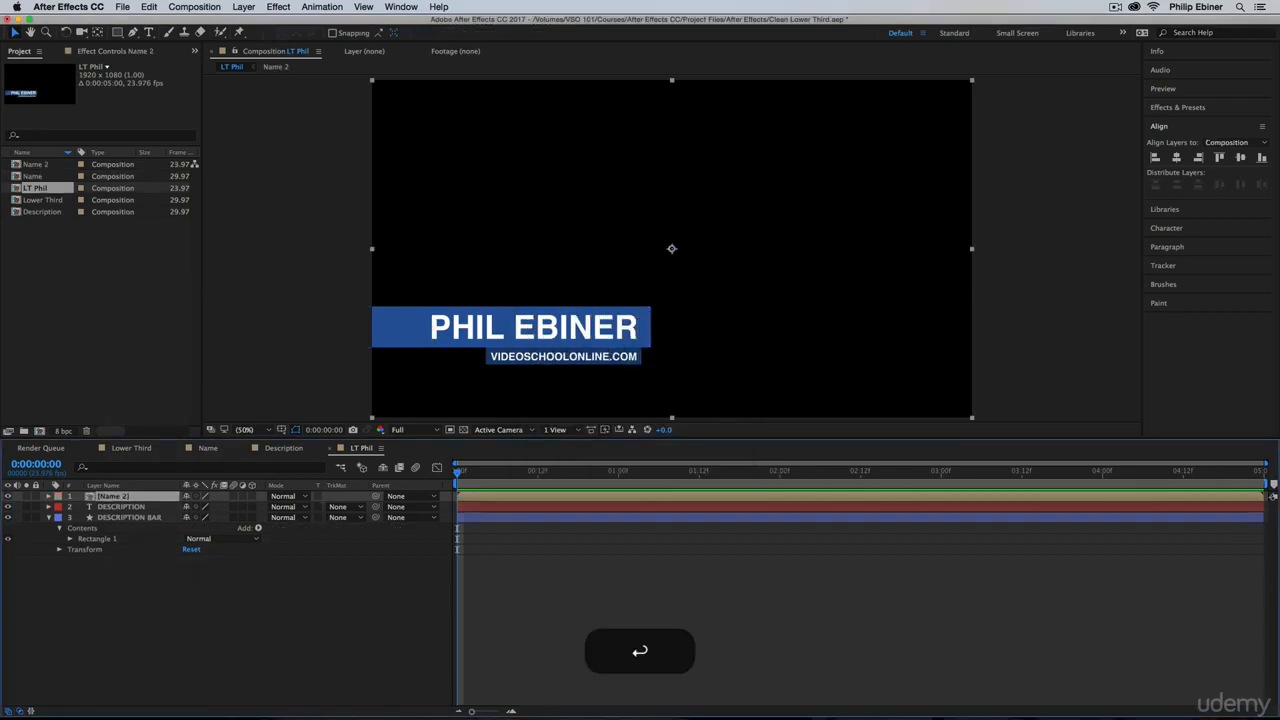
# Hide and show the Name 2 layer to check which lower-third elements it contains
pyautogui.click(8, 497)
pyautogui.click(8, 497)
pyautogui.click(8, 497)
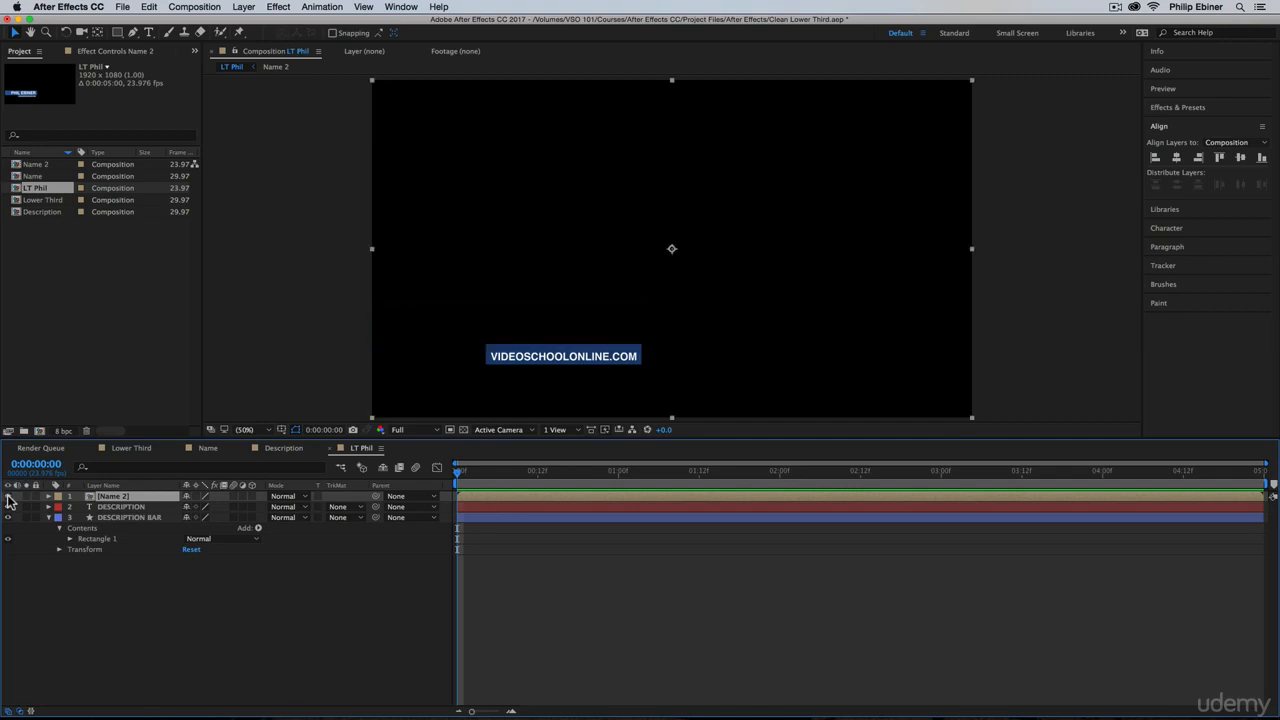
pyautogui.click(8, 497)
# Pre-compose the DESCRIPTION and DESCRIPTION BAR layers together into a new composition named Description 2
pyautogui.click(128, 507)
pyautogui.keyDown('shift'); pyautogui.click(130, 517); pyautogui.keyUp('shift')
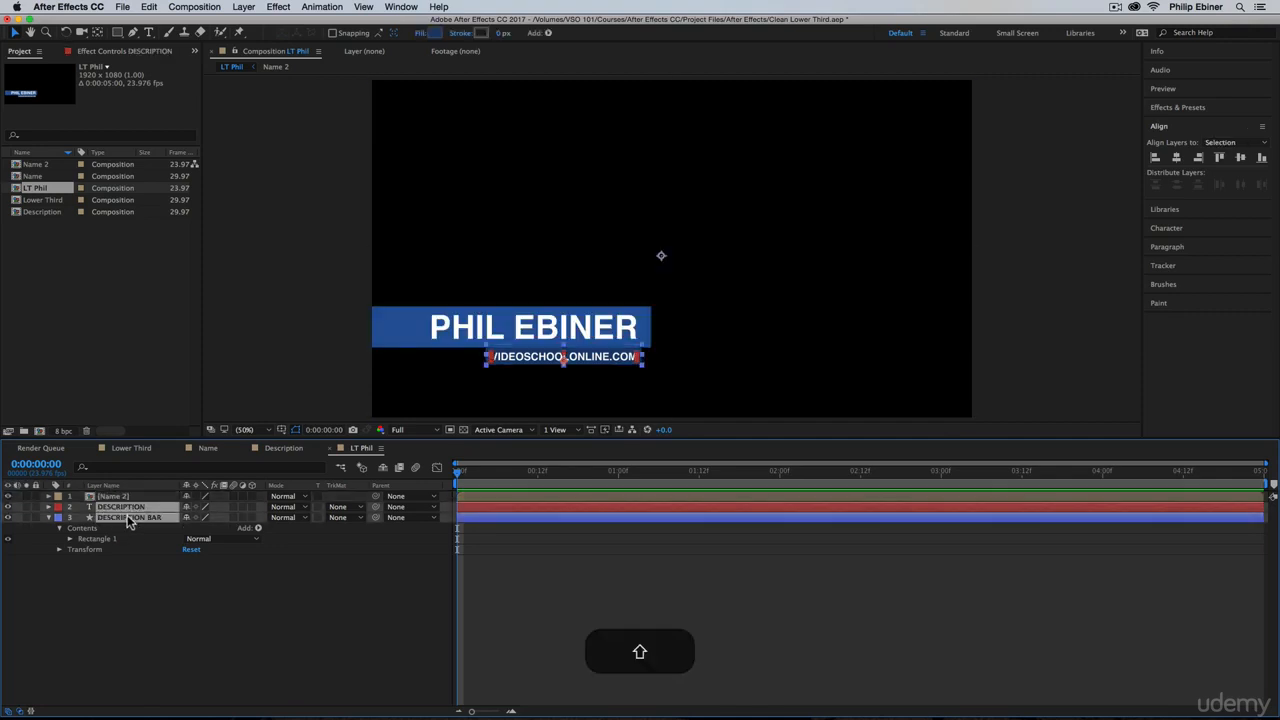
pyautogui.rightClick(128, 522)
pyautogui.click(173, 606)
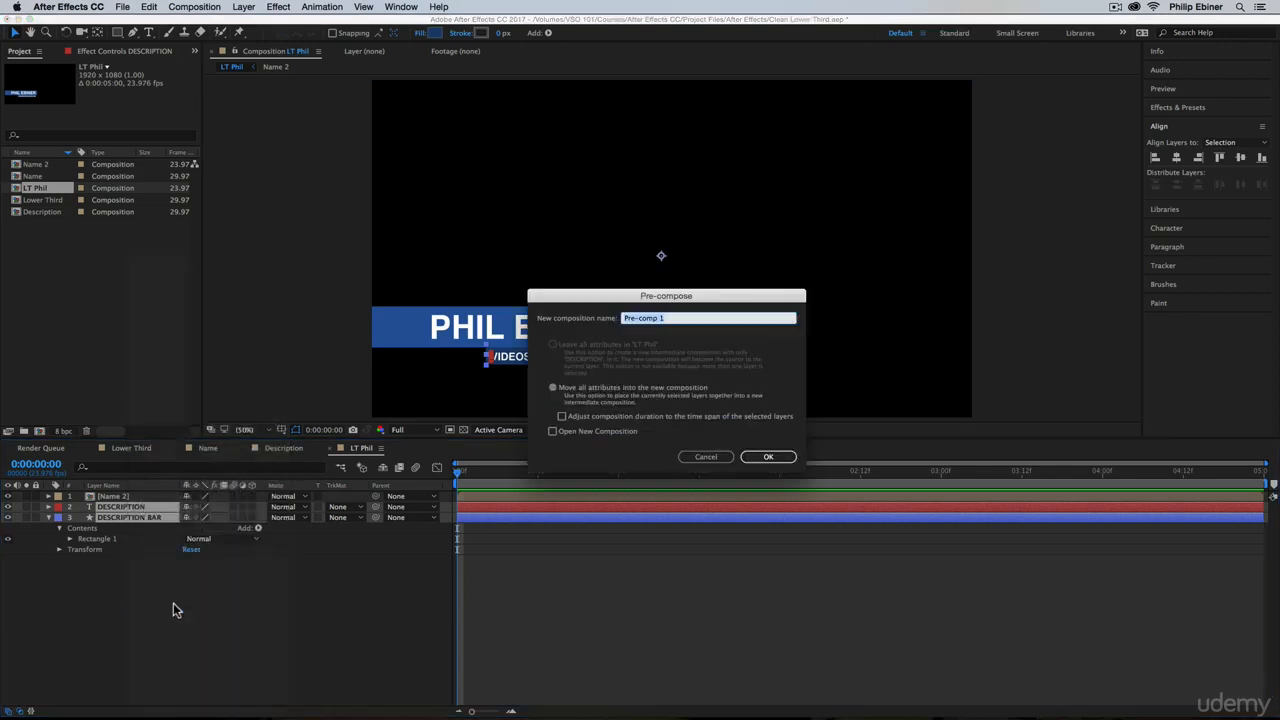
pyautogui.write('Description 2')
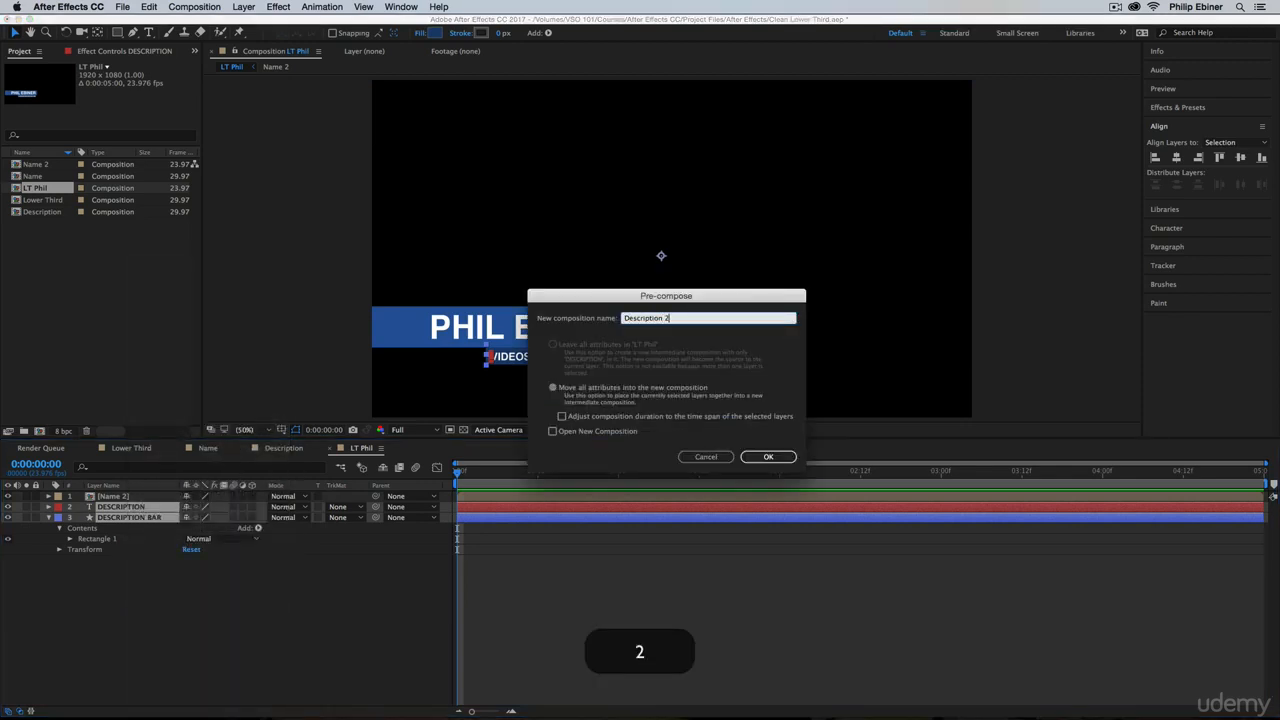
pyautogui.press('Return')
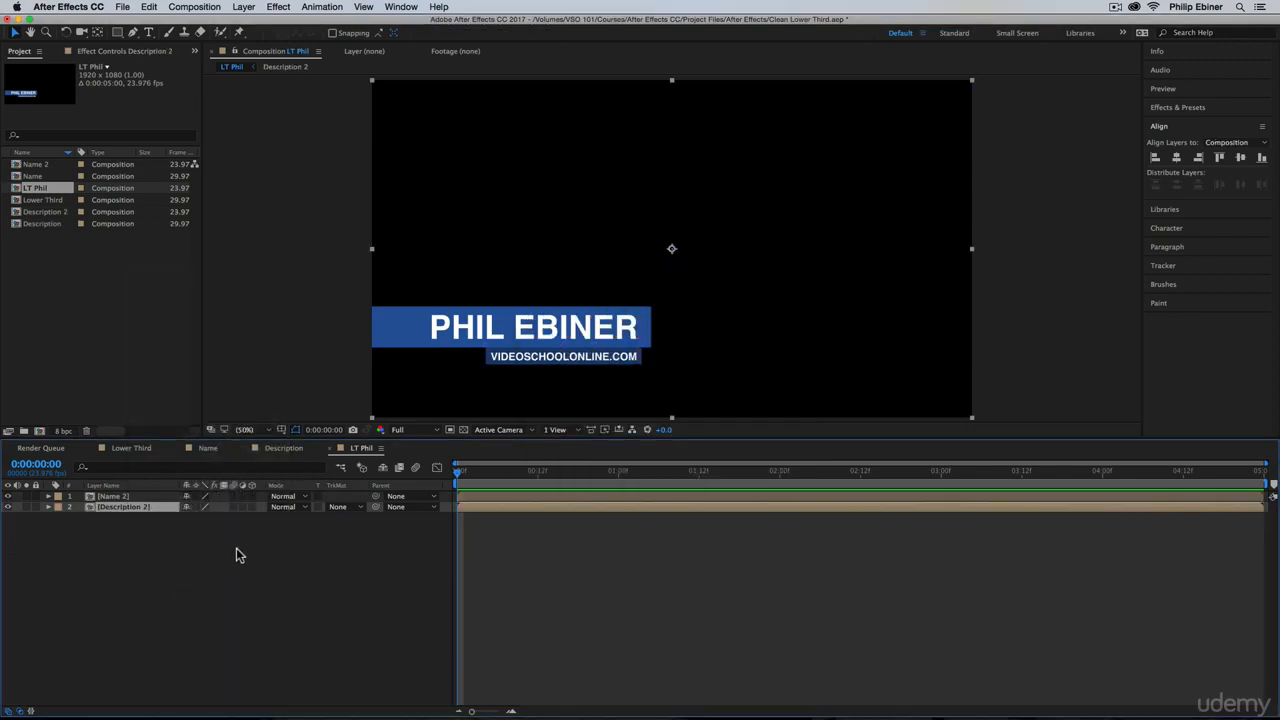
pyautogui.click(581, 542)
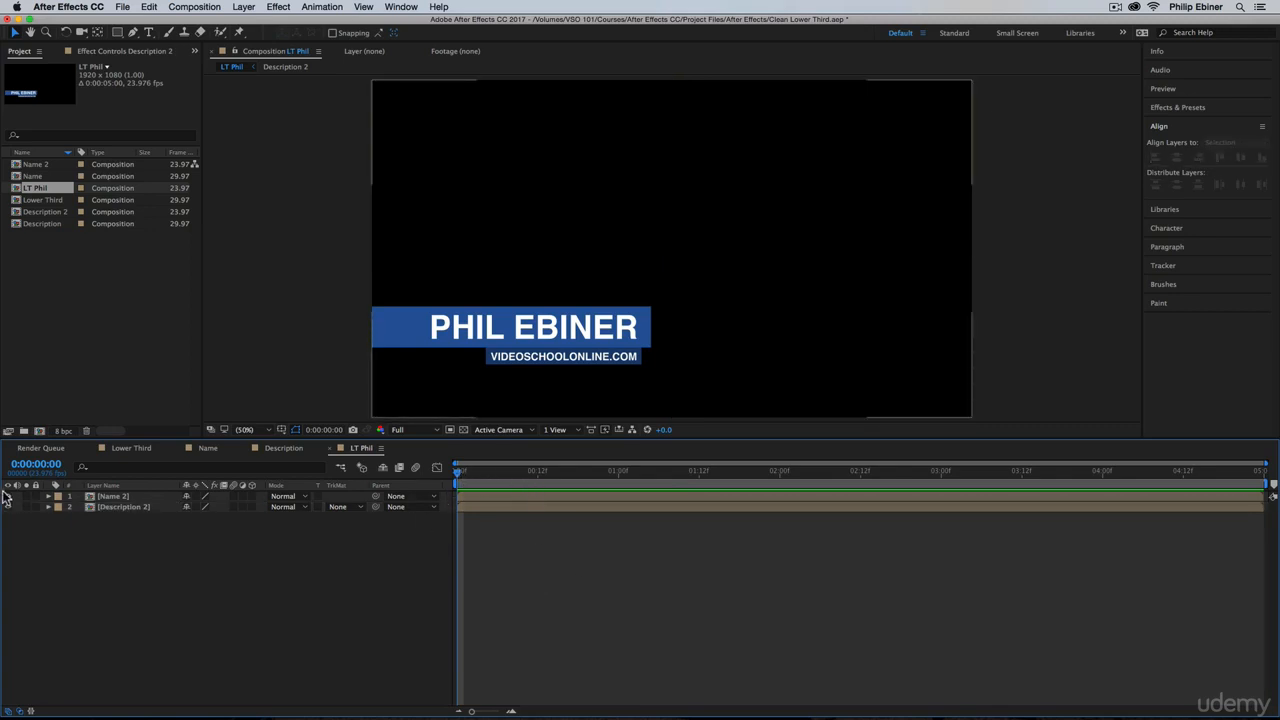
# Look at the layers inside the Name 2 composition and return to LT Phil
pyautogui.doubleClick(487, 498)
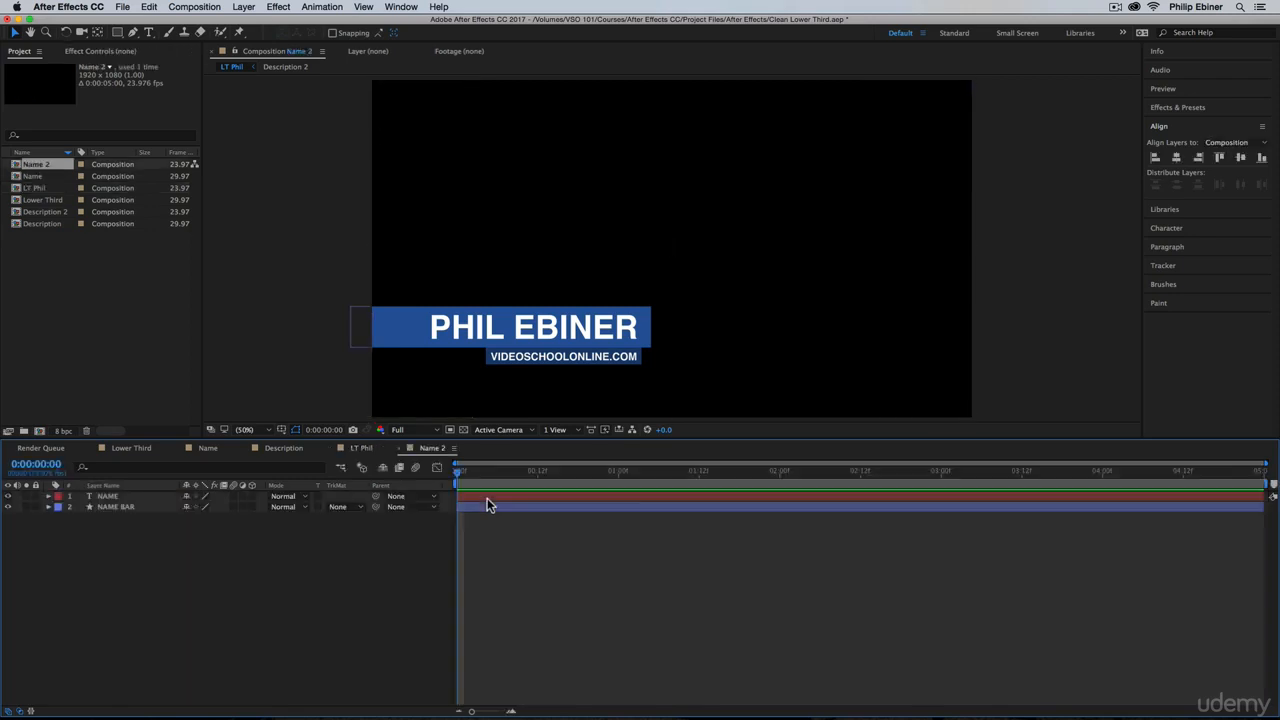
pyautogui.click(398, 447)
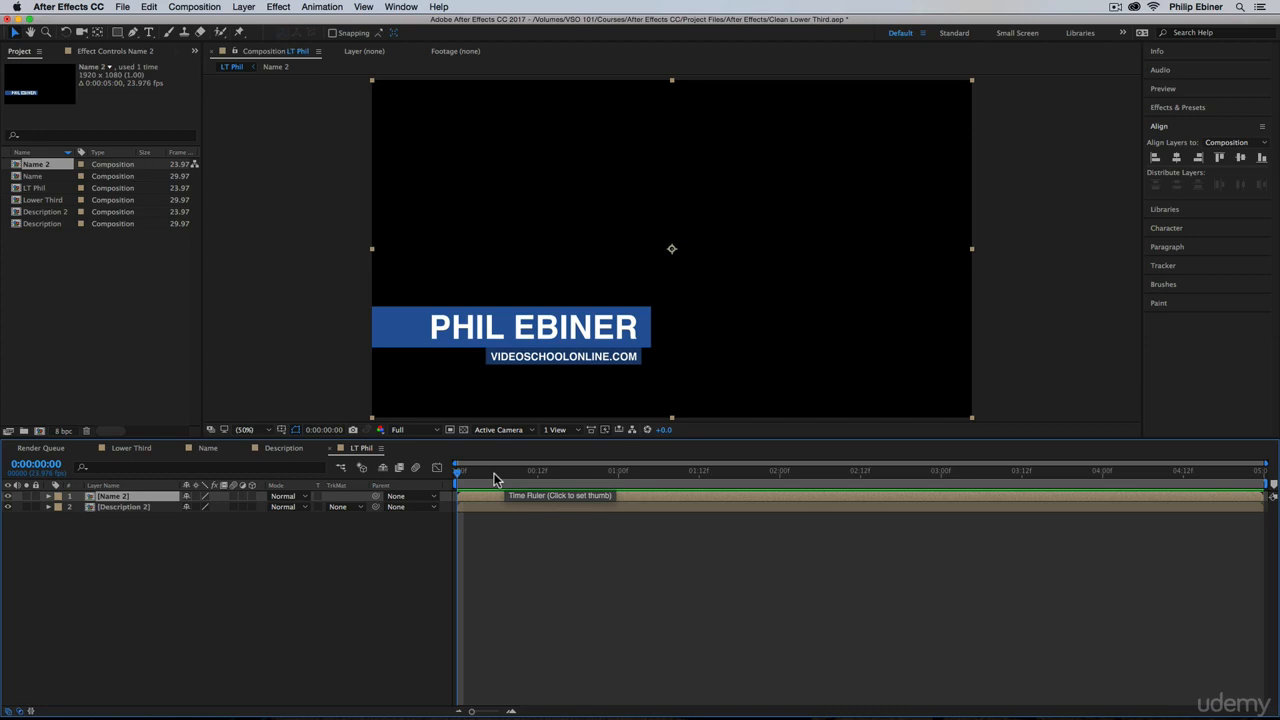
pyautogui.click(498, 519)
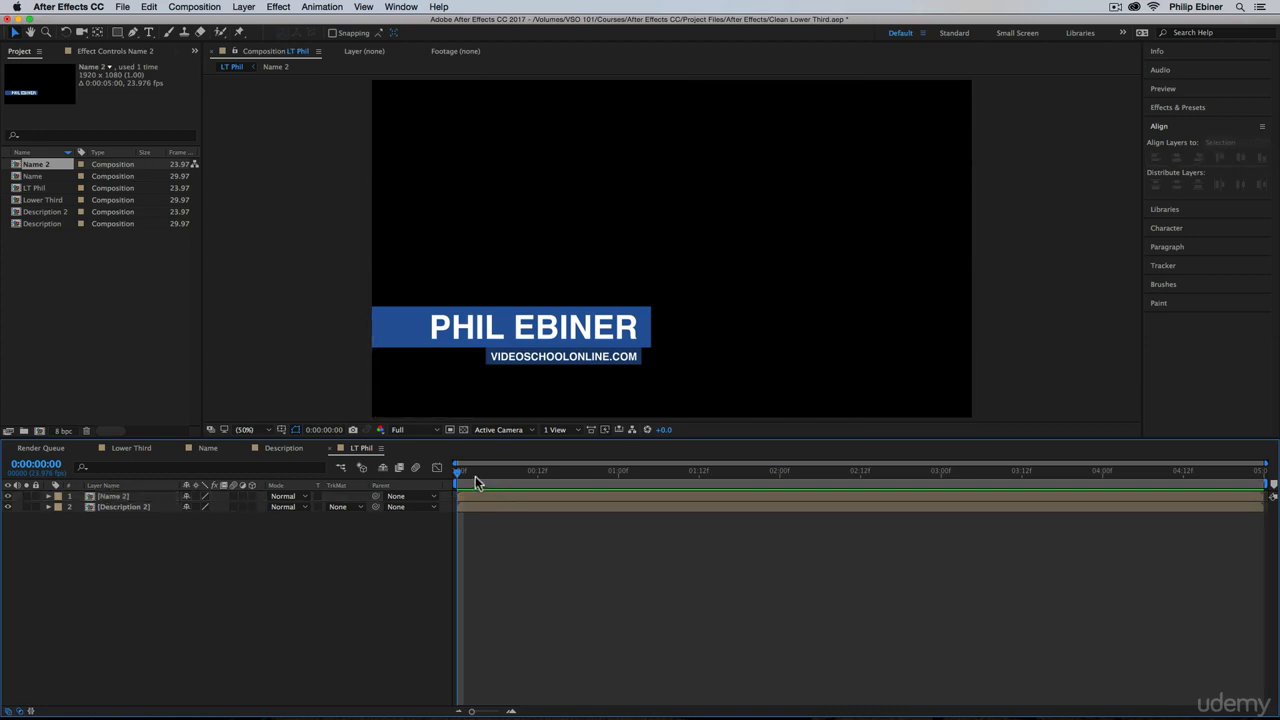
# Set Position keyframes at 0:00:01:00 on the Name 2 and Description 2 layers
pyautogui.moveTo(475, 476); pyautogui.dragTo(617, 472)
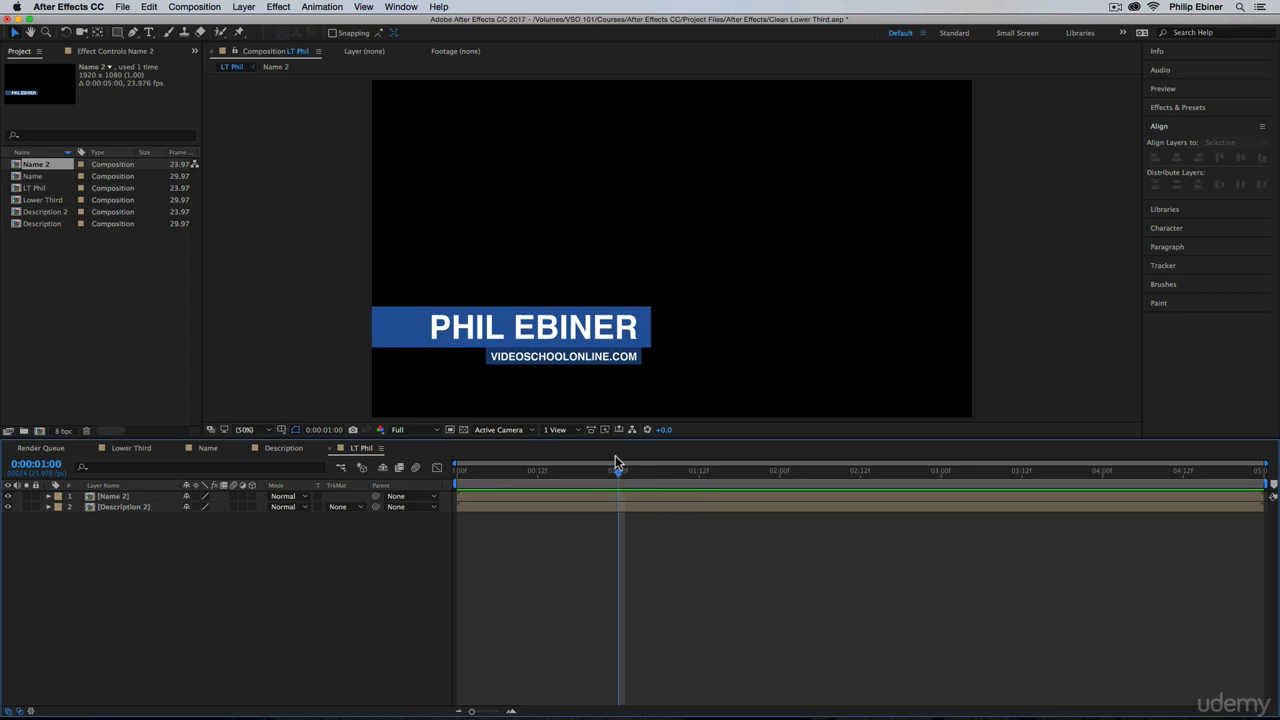
pyautogui.click(537, 496)
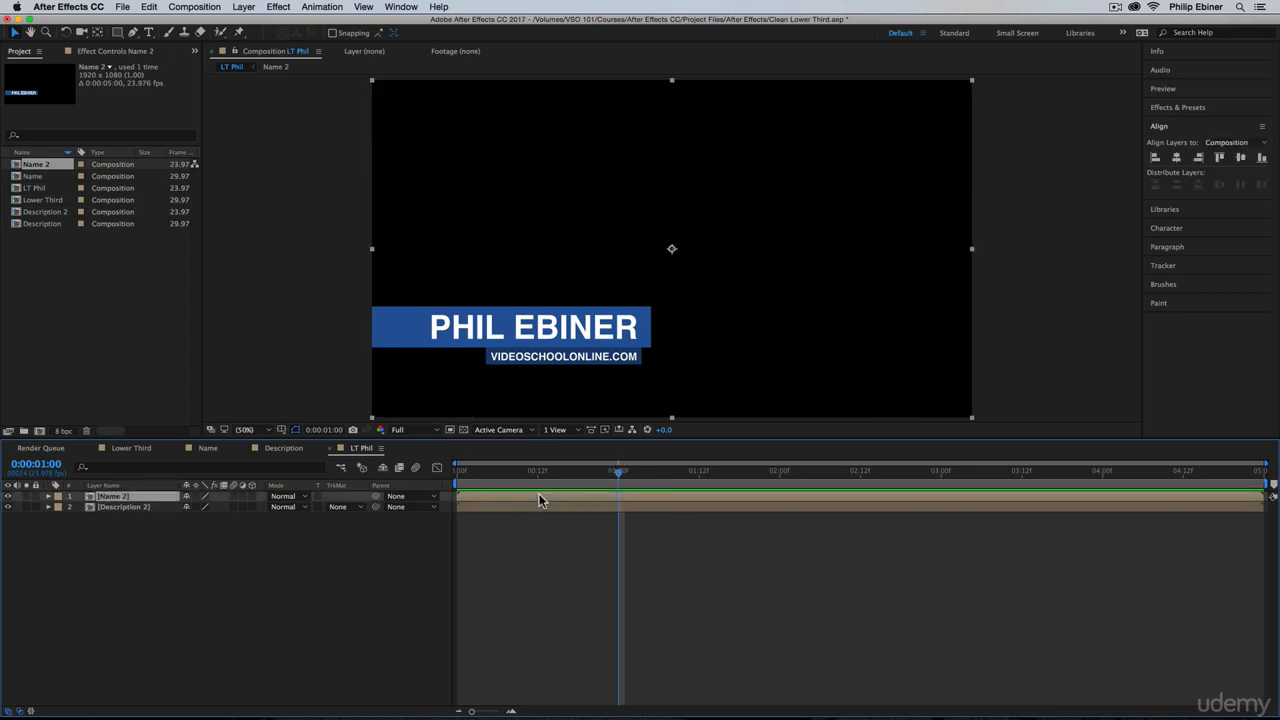
pyautogui.keyDown('shift'); pyautogui.click(131, 507); pyautogui.keyUp('shift')
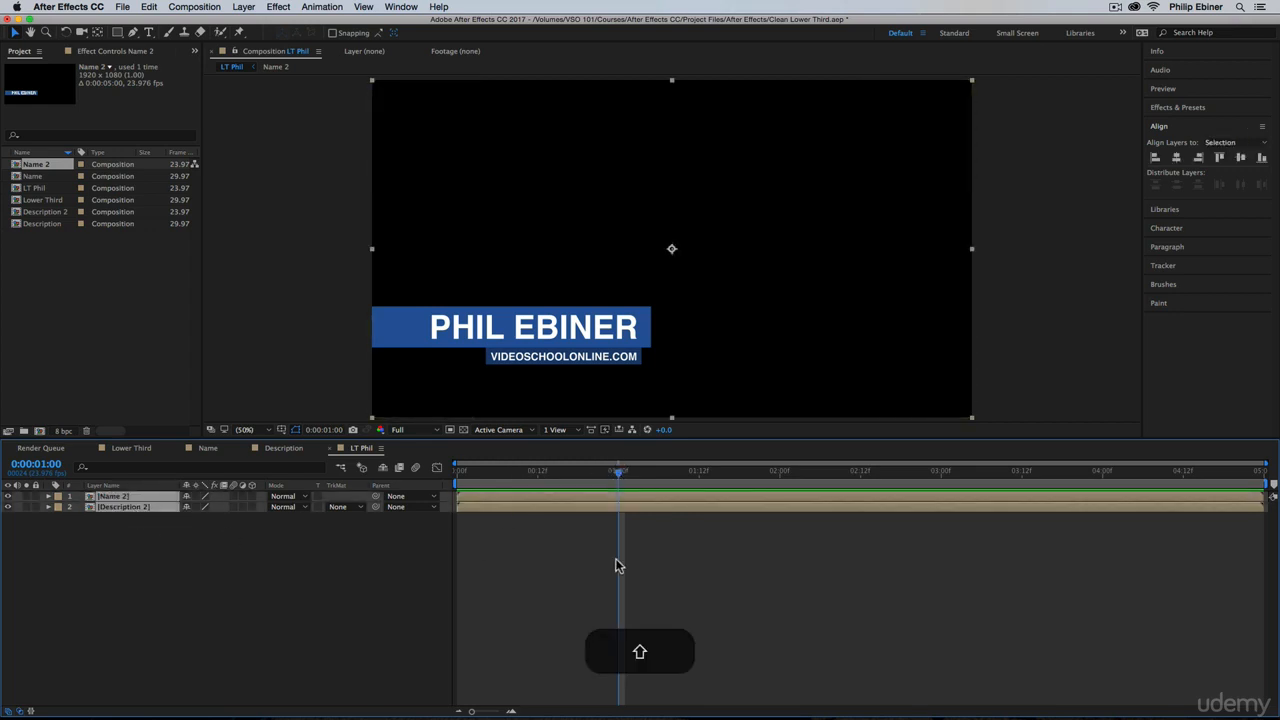
pyautogui.press('p')
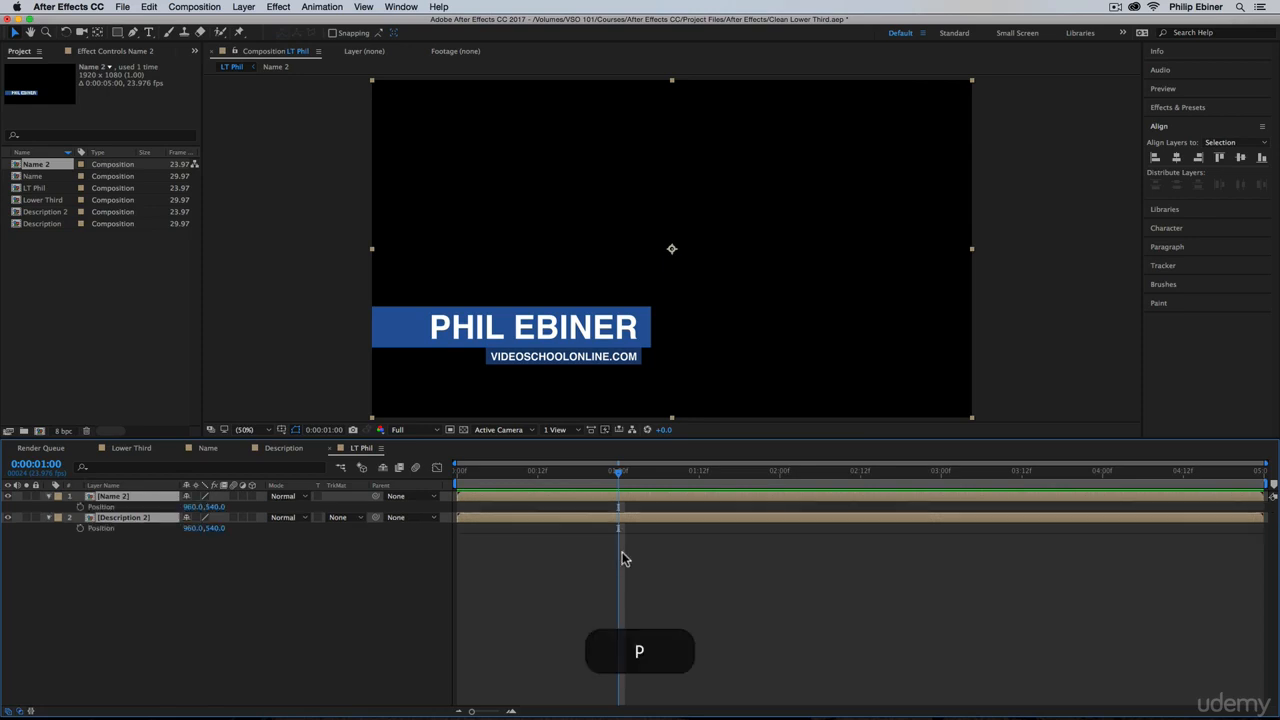
pyautogui.click(595, 562)
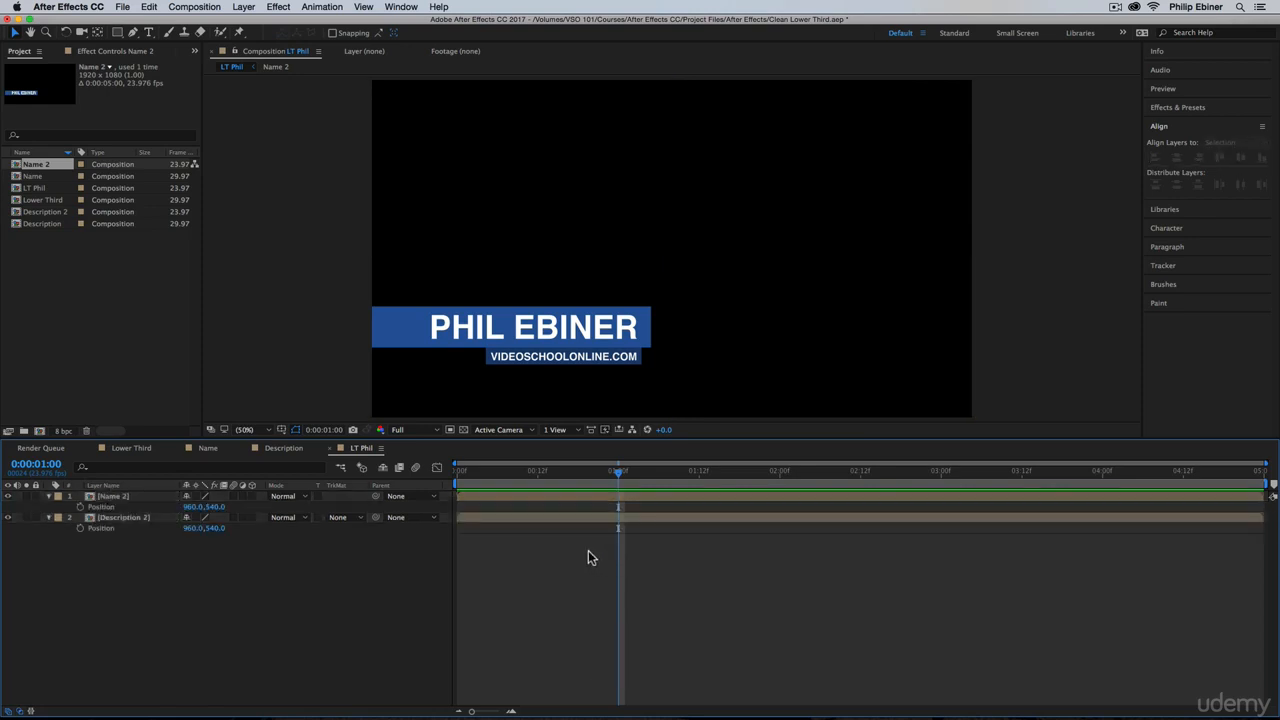
pyautogui.click(81, 507)
pyautogui.click(80, 527)
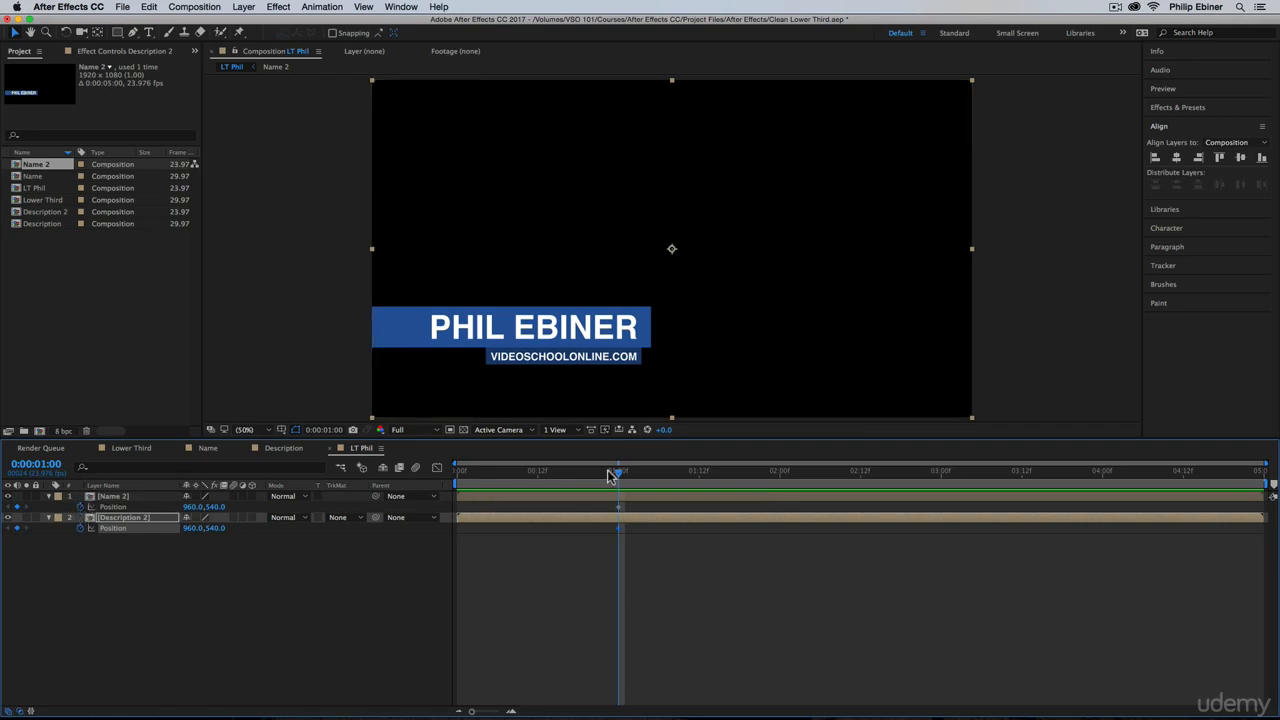
# At 0:00:00:07, move the Name 2 layer horizontally out of the frame's left side to about -36, 540, and scrub through the slide-in
pyautogui.moveTo(619, 476); pyautogui.dragTo(500, 482)
pyautogui.click(516, 495)
pyautogui.click(623, 564)
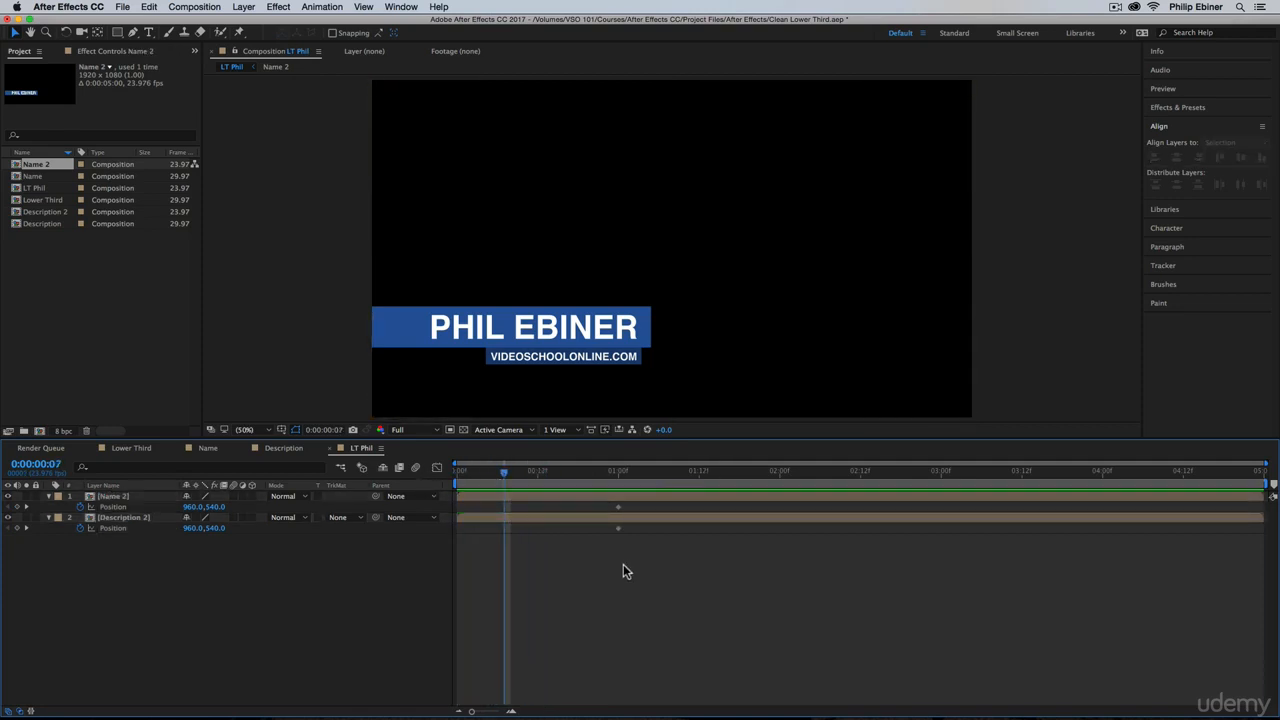
pyautogui.click(590, 499)
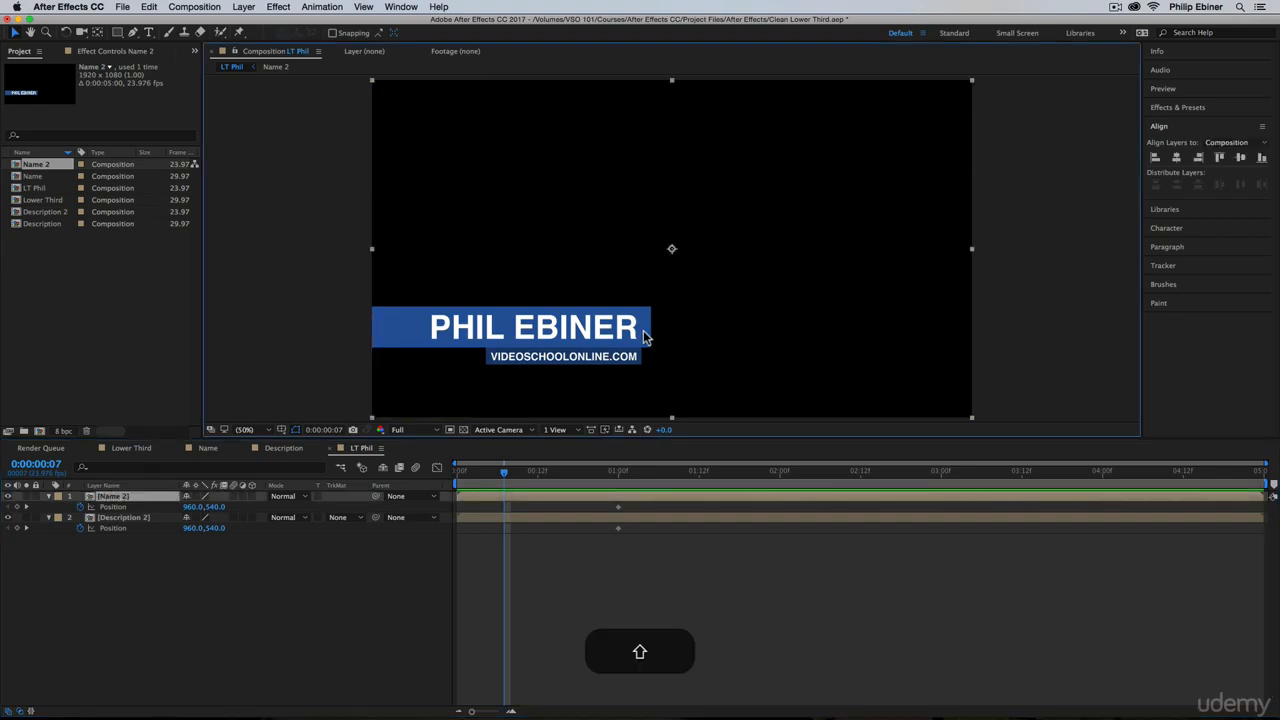
pyautogui.moveTo(623, 336); pyautogui.dragTo(222, 344)
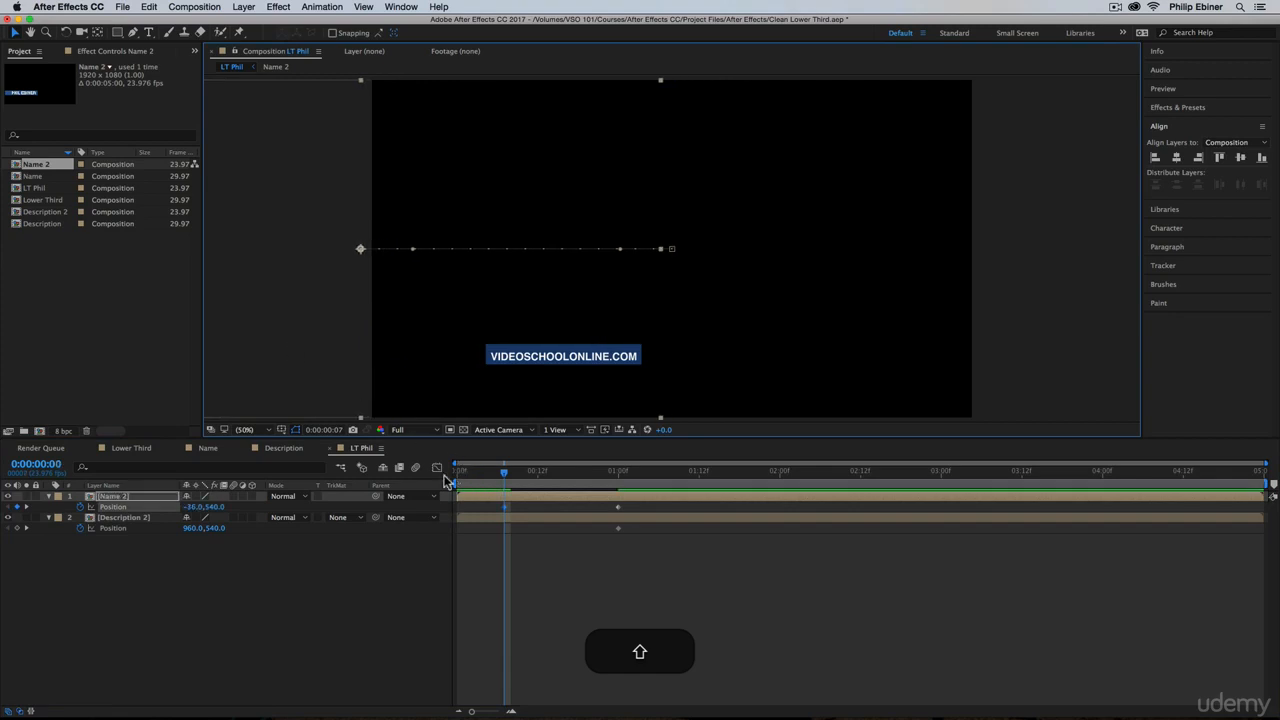
pyautogui.moveTo(447, 481); pyautogui.dragTo(617, 450)
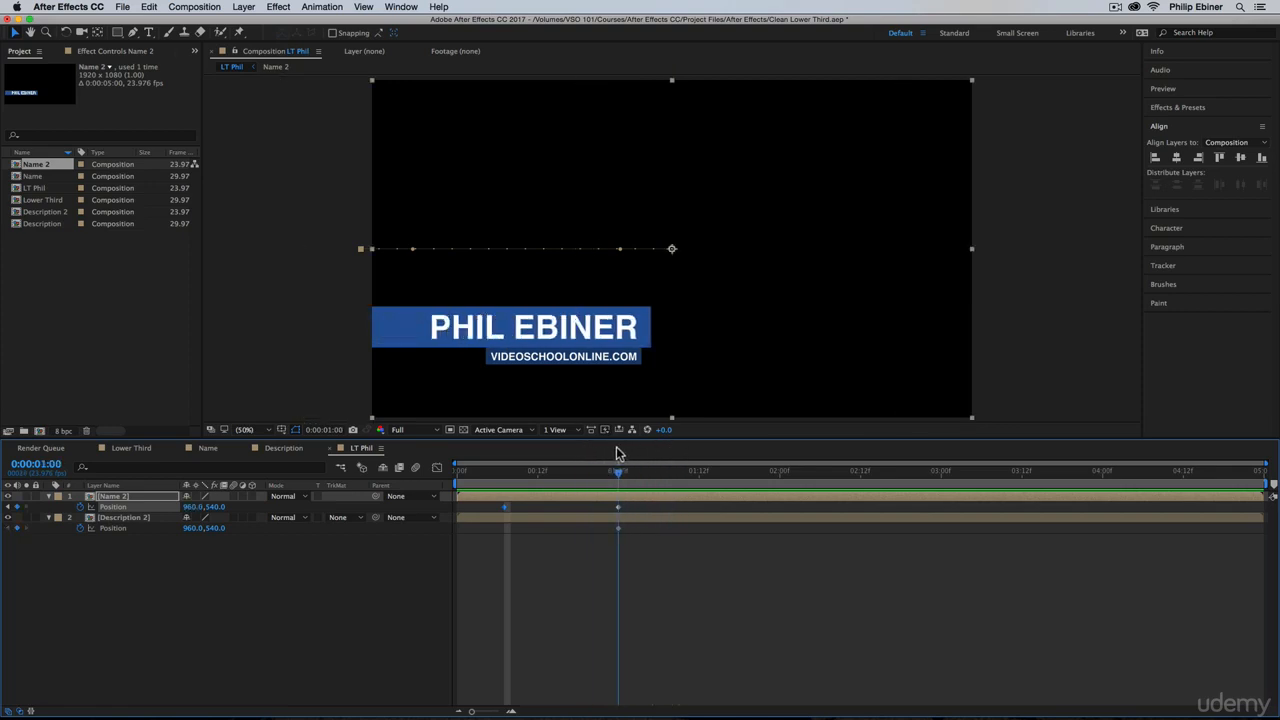
pyautogui.click(121, 497)
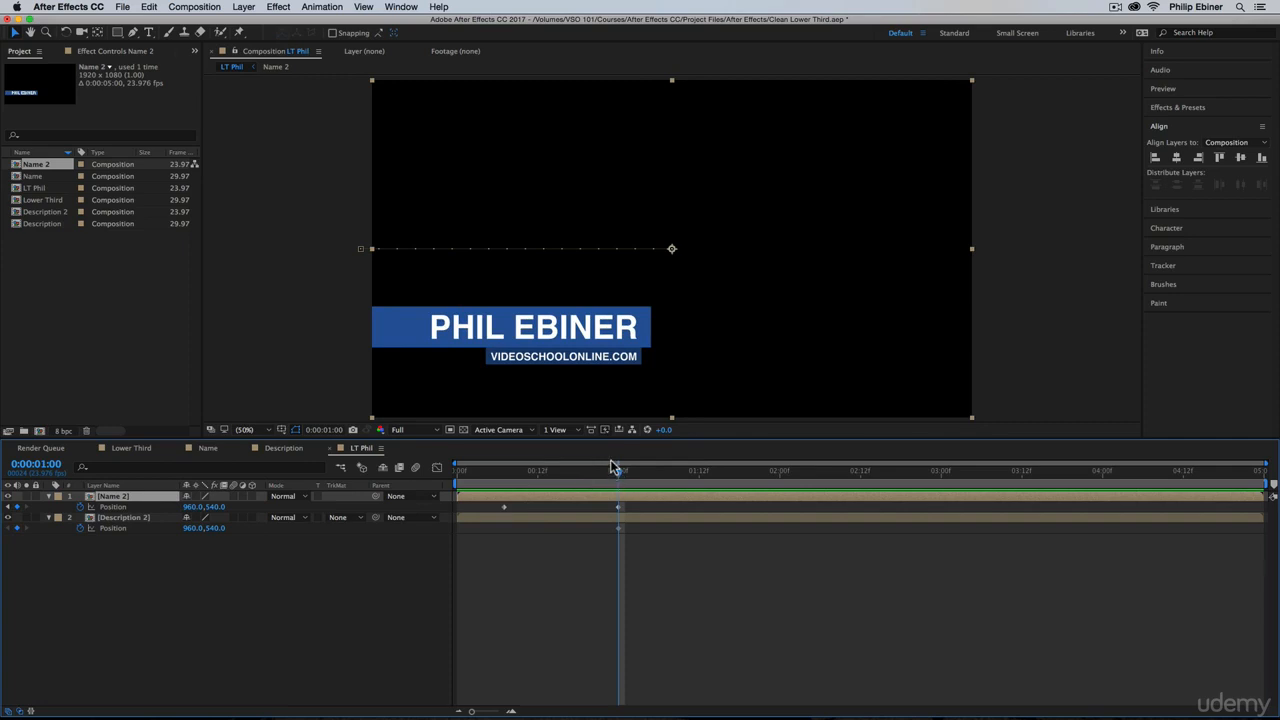
# Parent the Description 2 layer to the Name 2 layer
pyautogui.click(140, 517)
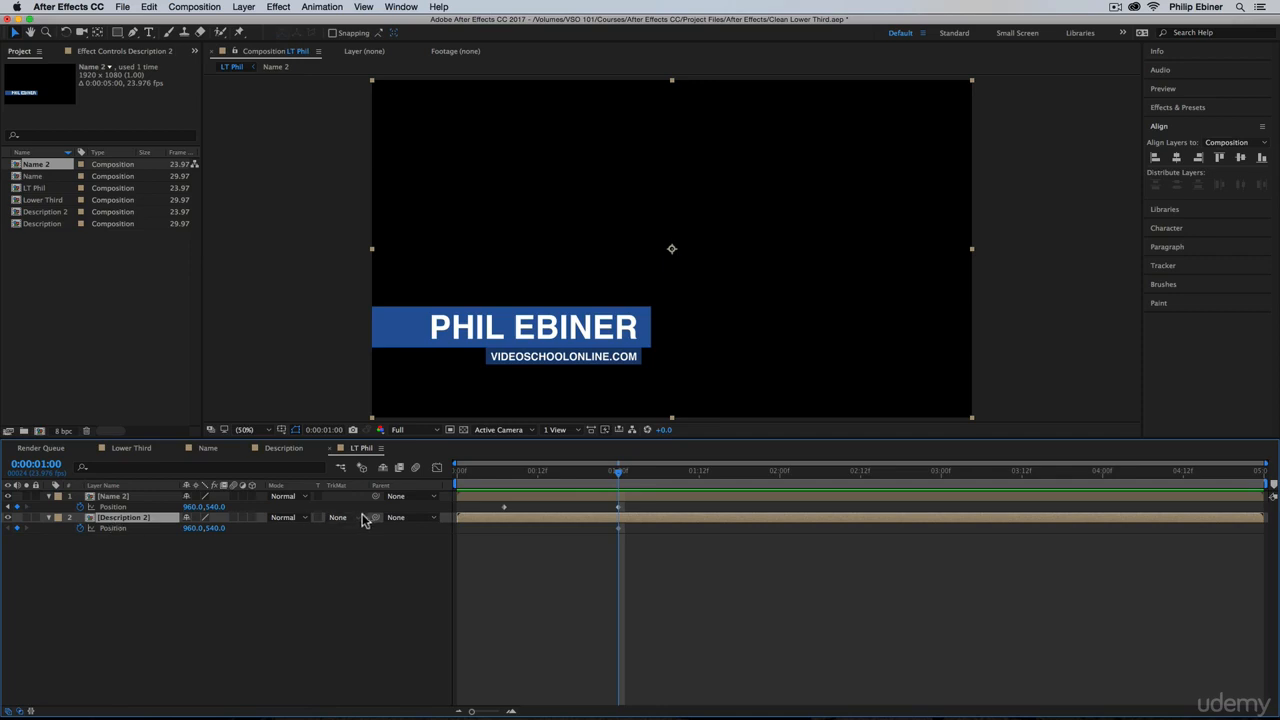
pyautogui.click(409, 518)
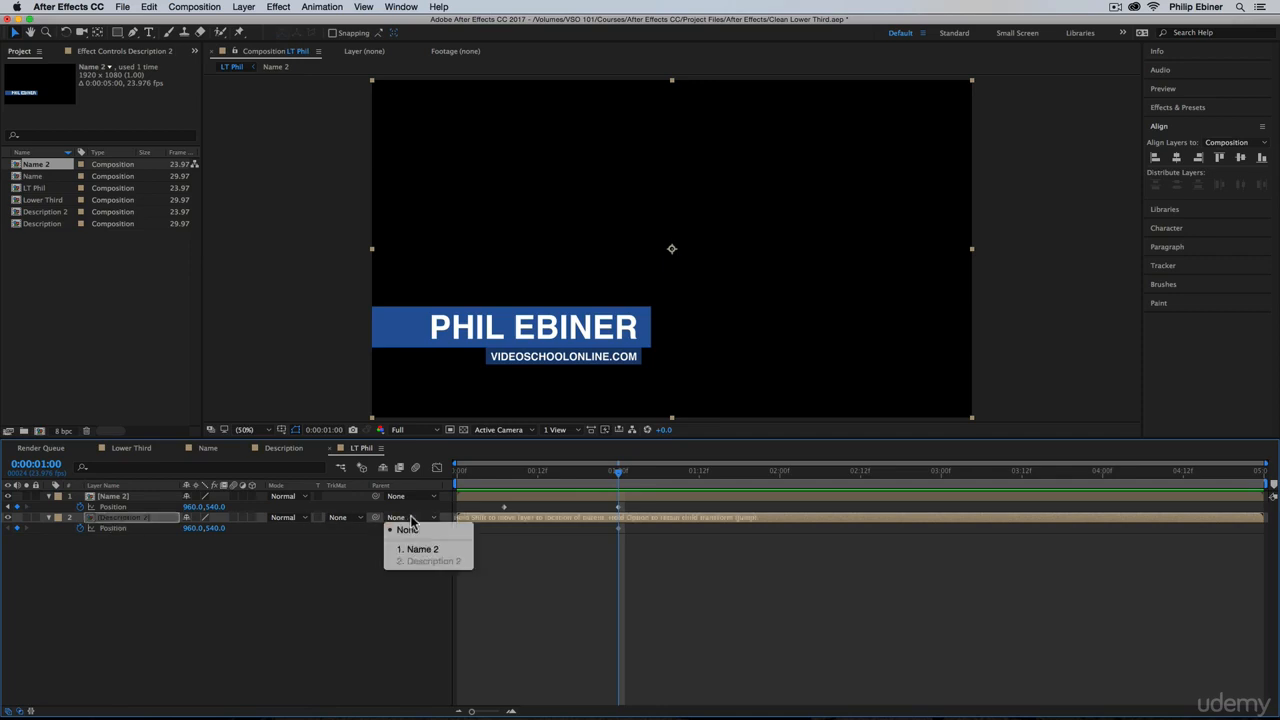
pyautogui.click(420, 552)
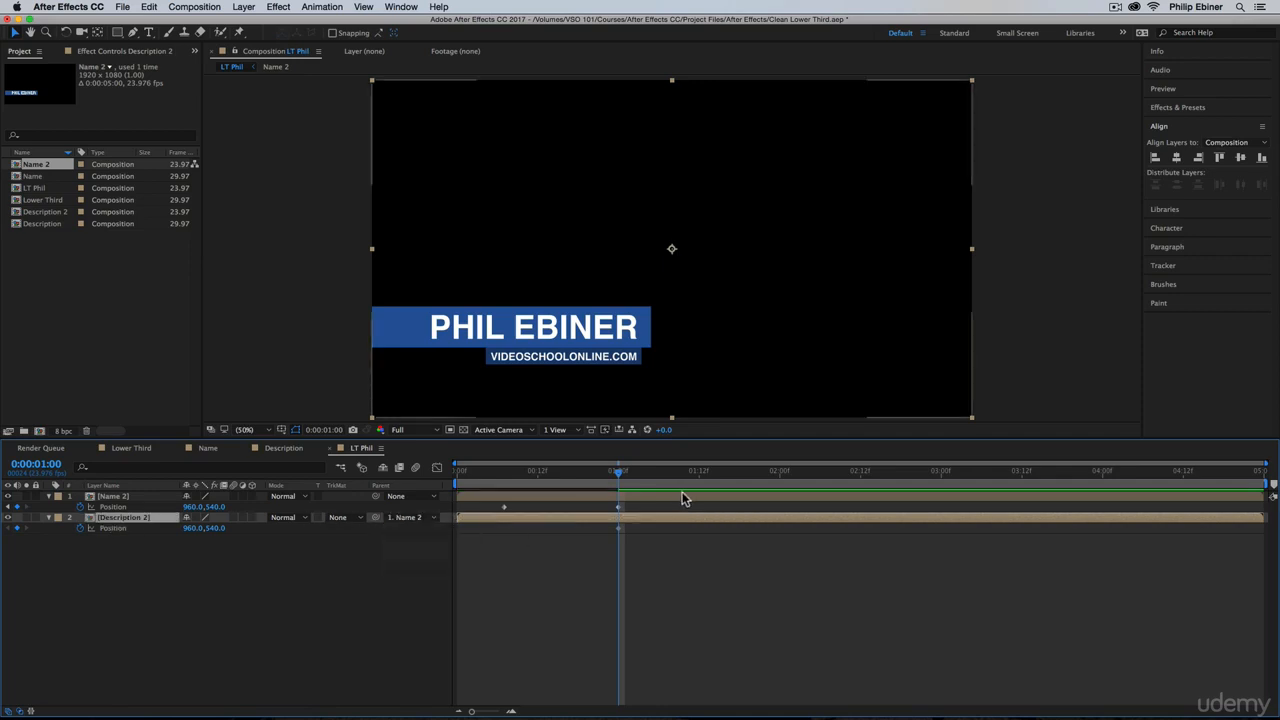
# Shift the Description 2 layer's Position keyframe to about a quarter second past the one-second mark
pyautogui.moveTo(619, 471)
pyautogui.mouseDown()
pyautogui.moveTo(493, 484)
pyautogui.moveTo(636, 484)
pyautogui.moveTo(498, 490)
pyautogui.moveTo(619, 490)
pyautogui.mouseUp()
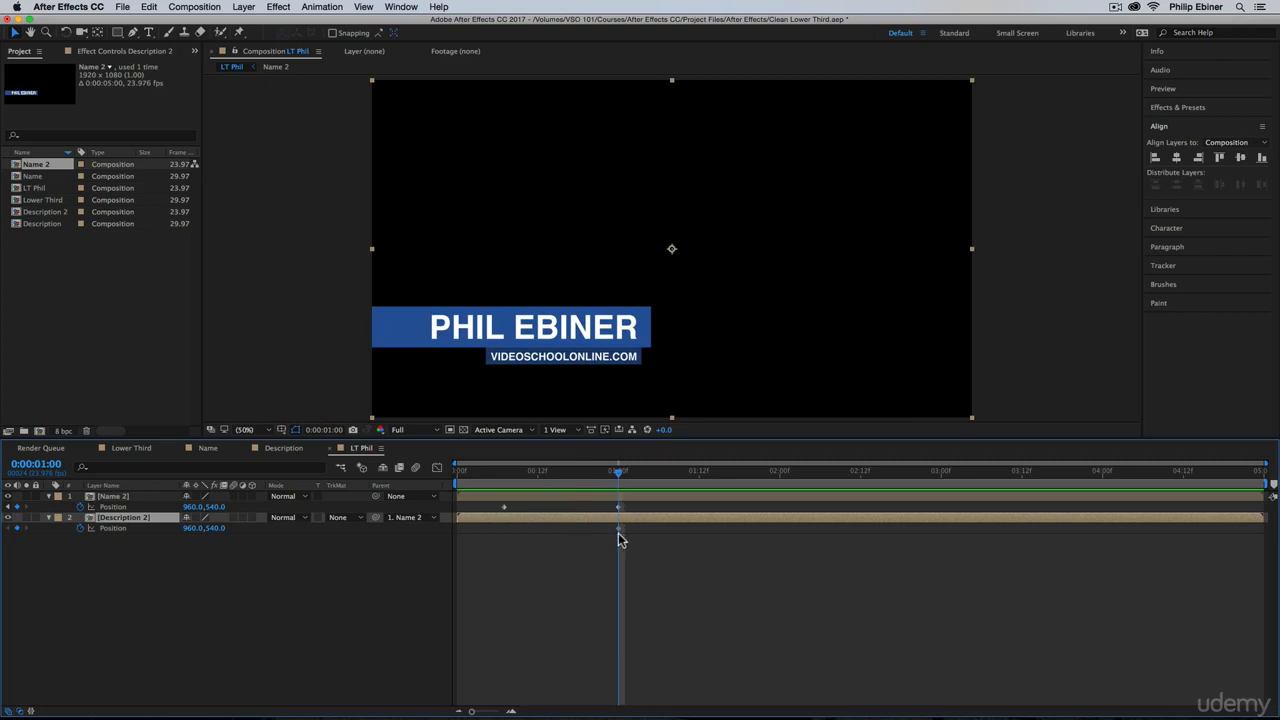
pyautogui.moveTo(620, 537)
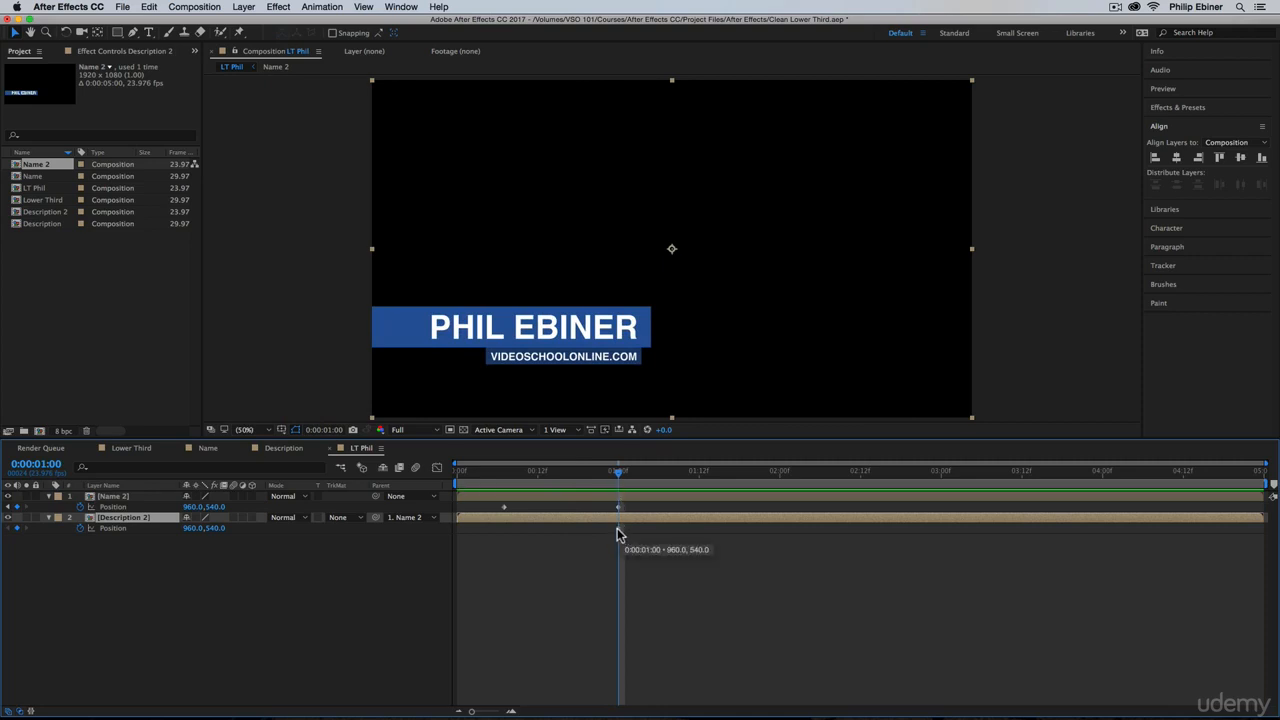
pyautogui.moveTo(619, 529); pyautogui.dragTo(657, 531)
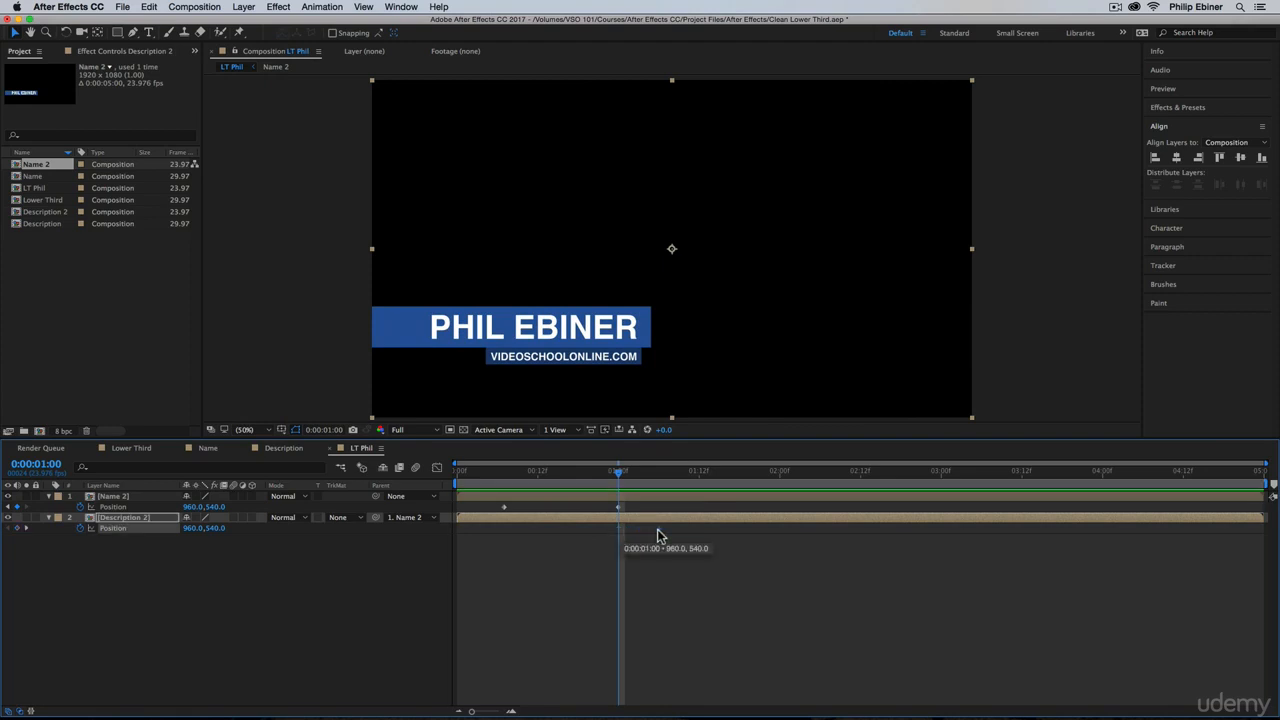
# At 0:00:00:21, raise Description 2 behind the name bar by setting its Position Y to 472, and preview the animation
pyautogui.moveTo(618, 473); pyautogui.dragTo(600, 478)
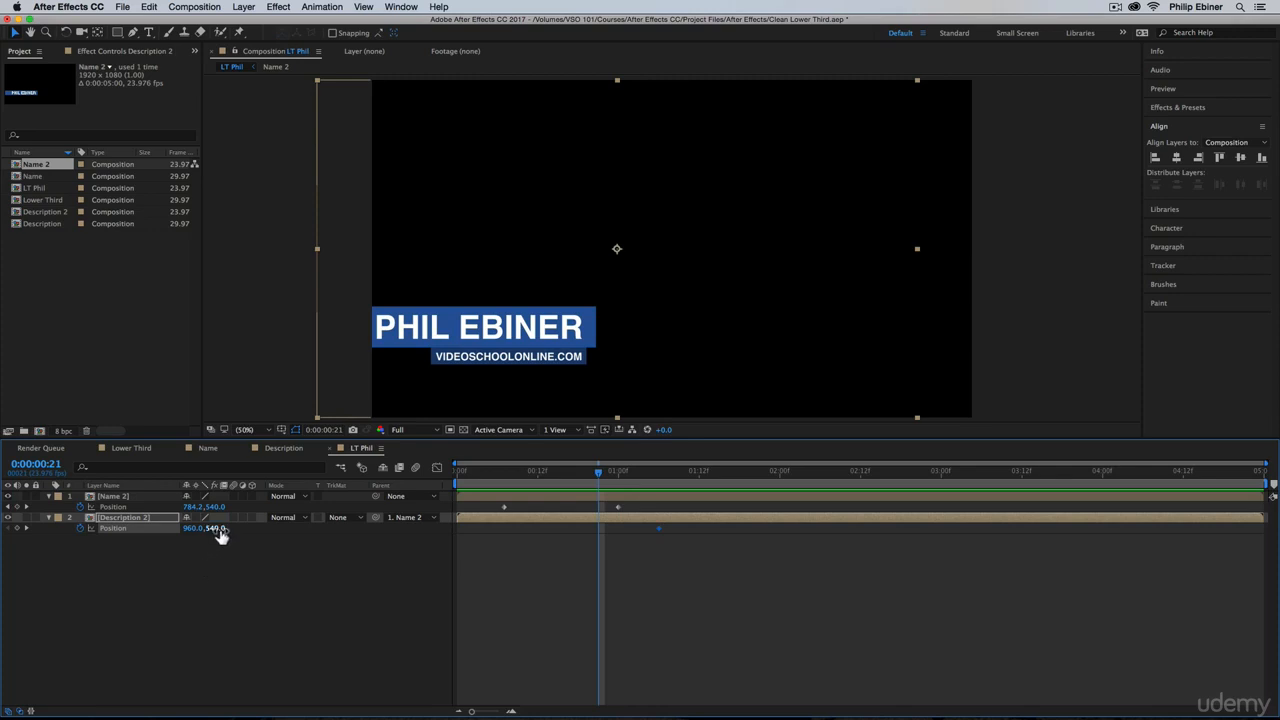
pyautogui.moveTo(216, 528); pyautogui.dragTo(169, 539)
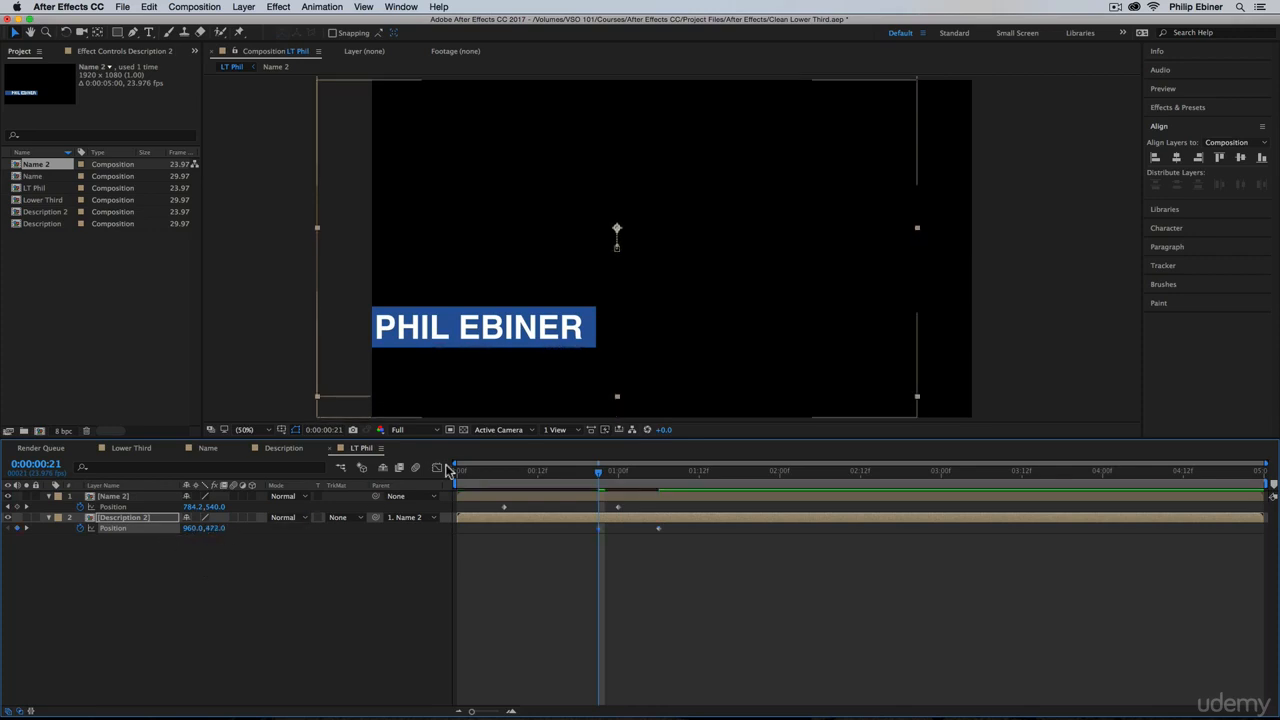
pyautogui.press('space')
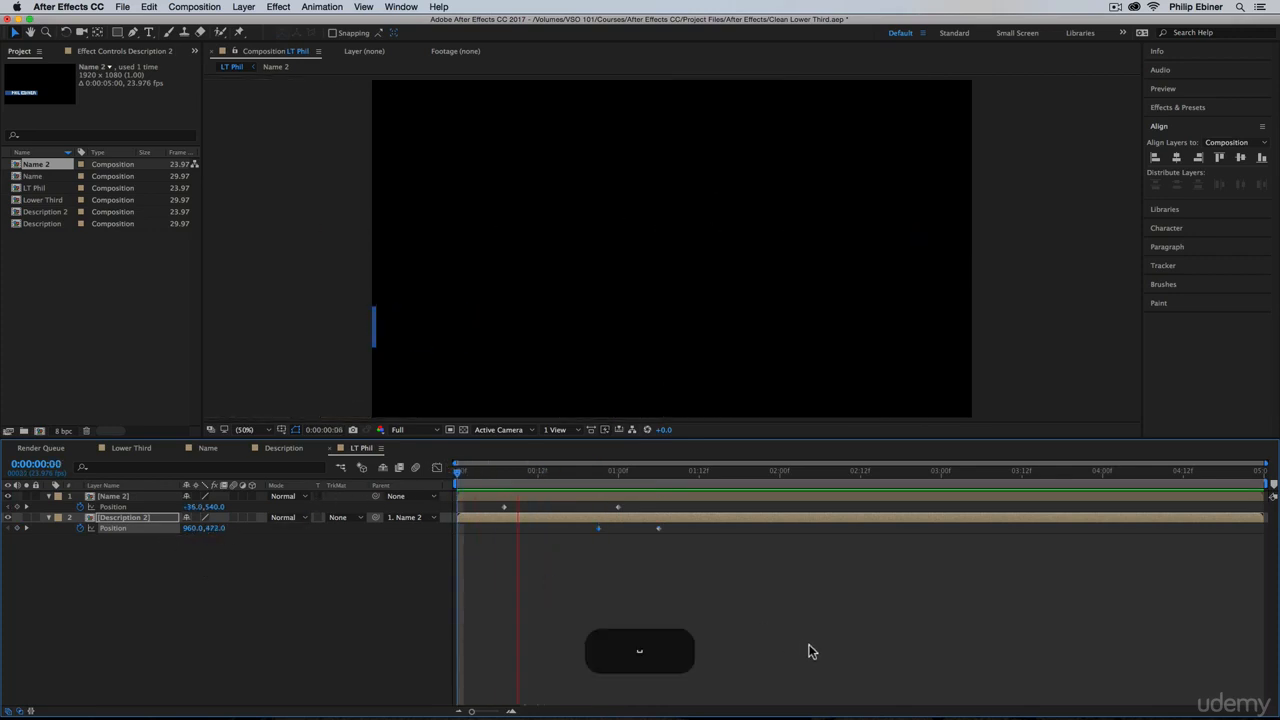
pyautogui.press('space')
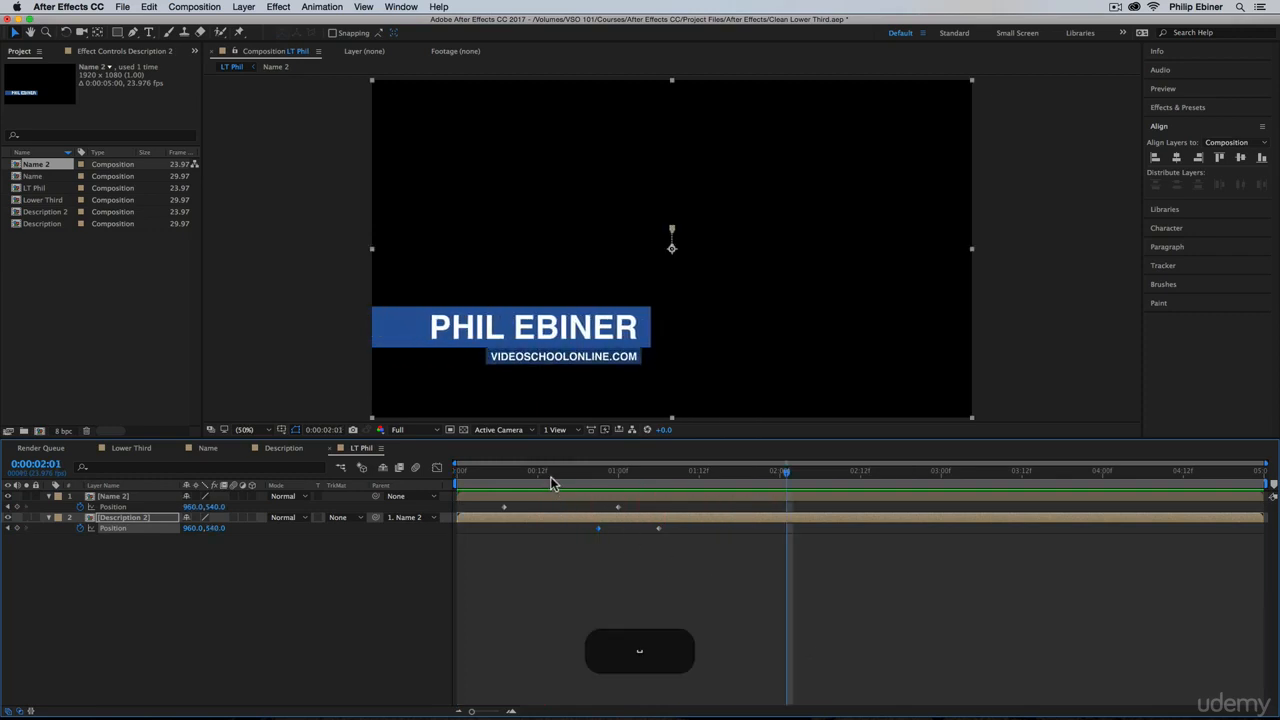
# Preview the animation, then trim the LT Phil work area to end at about 0:00:01:17
pyautogui.press('space')
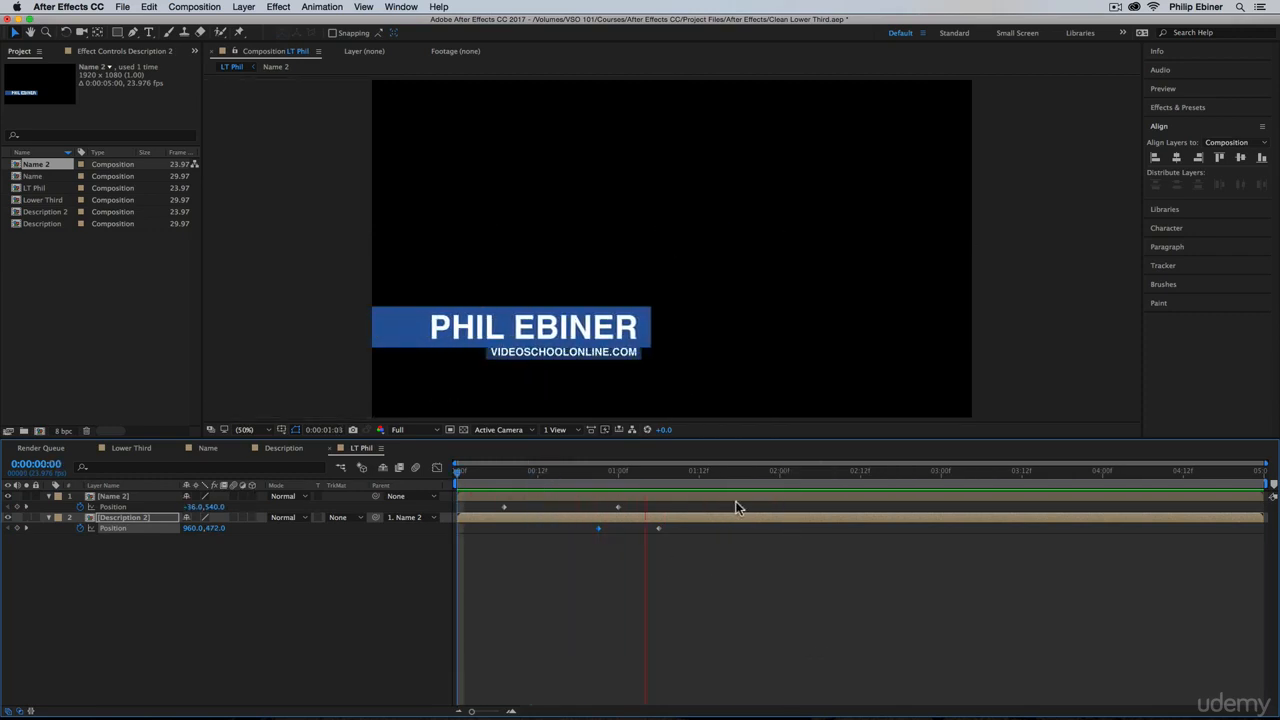
pyautogui.press('space')
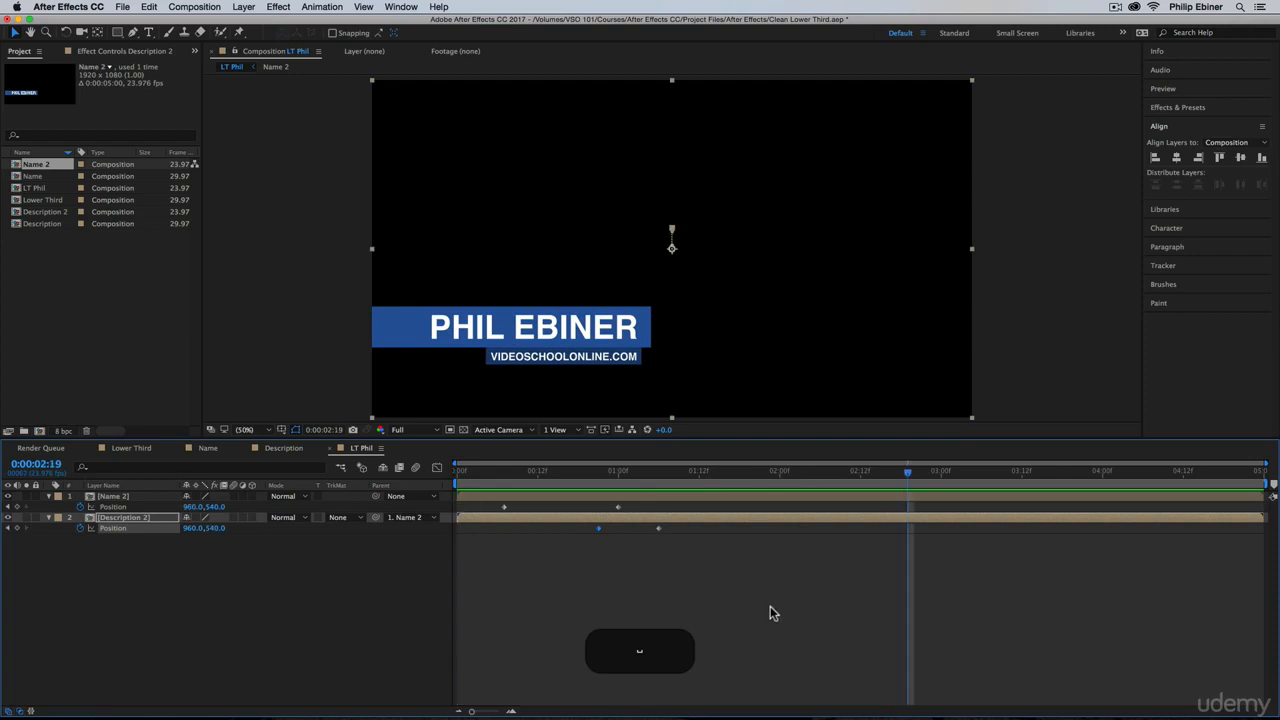
pyautogui.moveTo(770, 606); pyautogui.dragTo(478, 494)
pyautogui.moveTo(1272, 484); pyautogui.dragTo(736, 497)
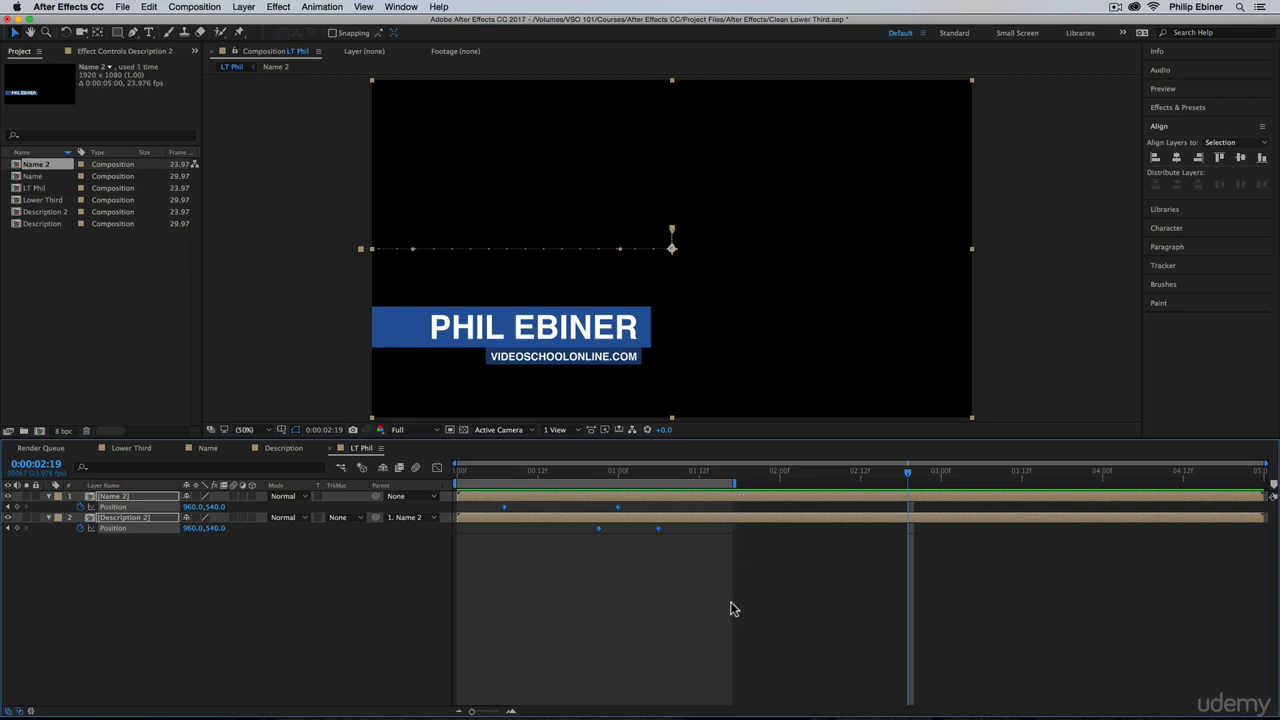
# Apply Easy Ease to all Position keyframes of the Name 2 and Description 2 layers, and preview the motion
pyautogui.rightClick(618, 512)
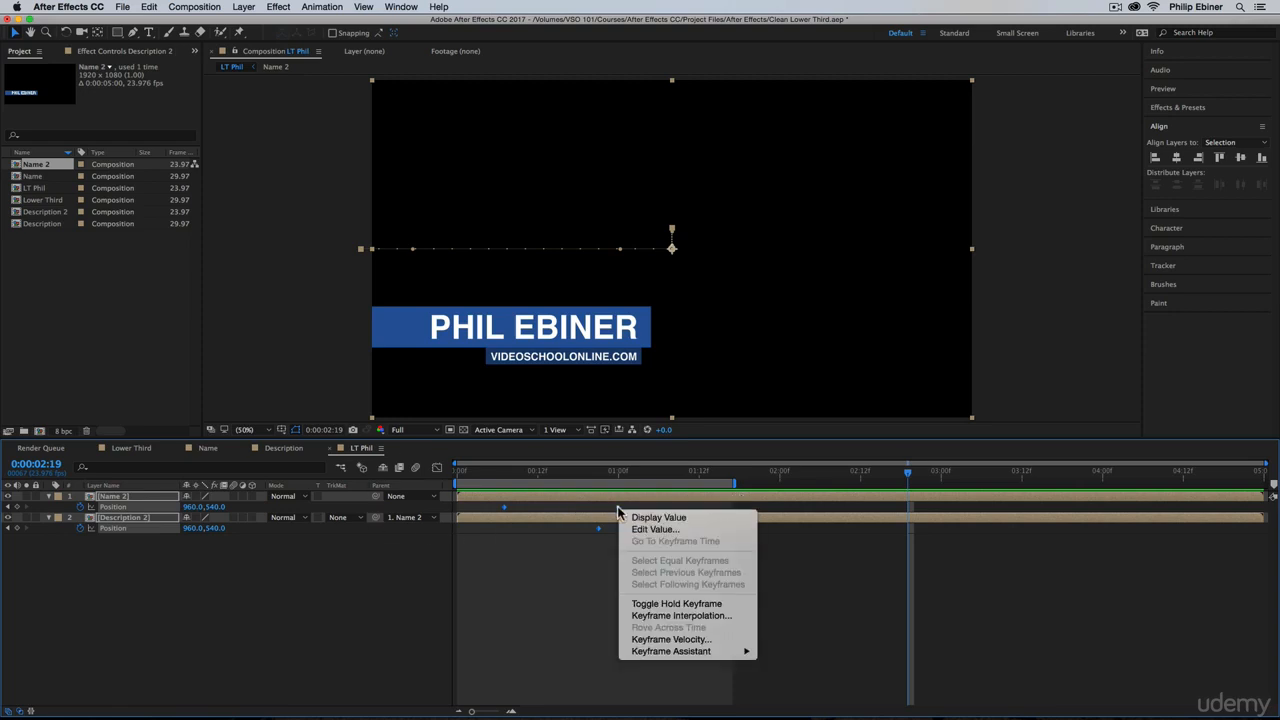
pyautogui.moveTo(712, 651)
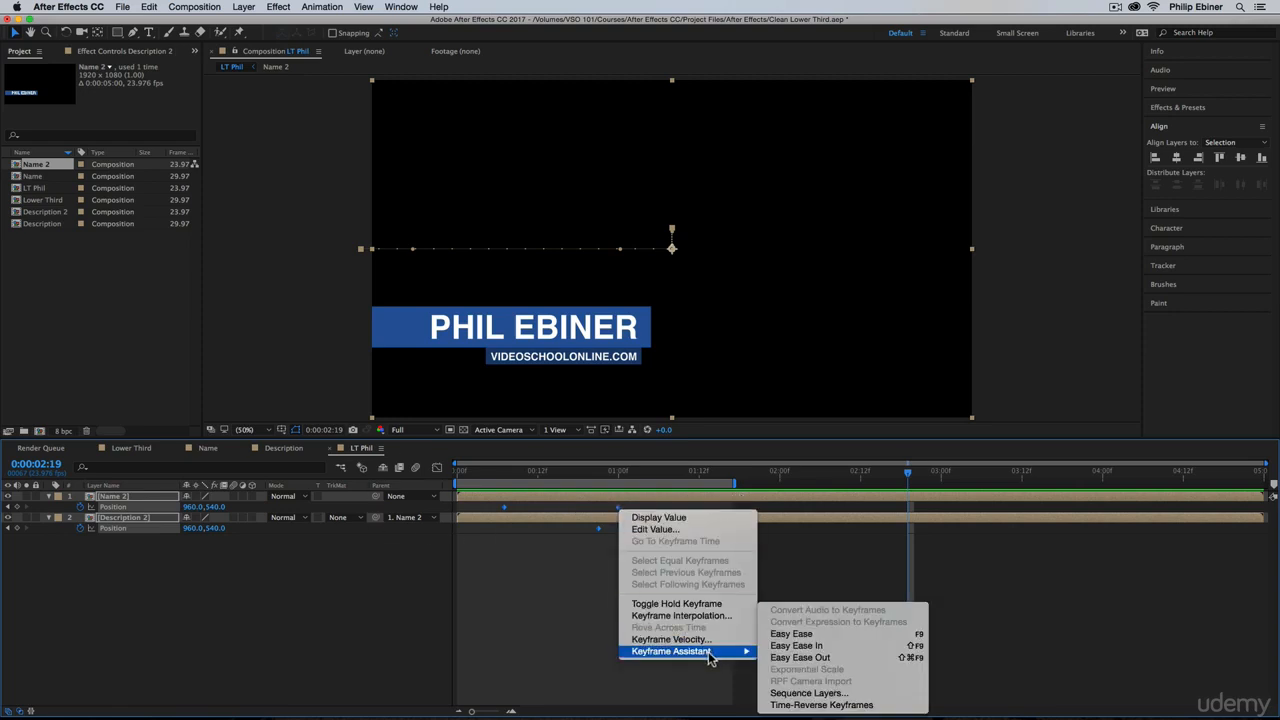
pyautogui.click(799, 636)
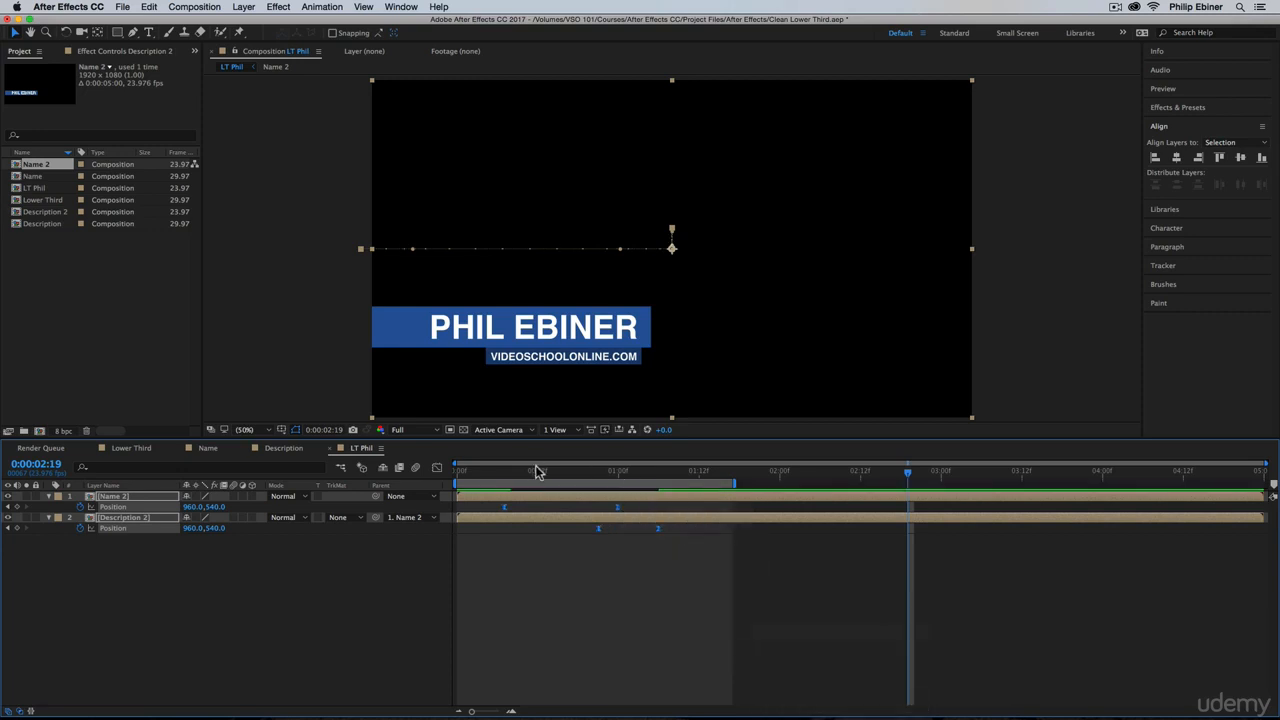
pyautogui.moveTo(533, 468); pyautogui.dragTo(458, 468)
pyautogui.press('space')
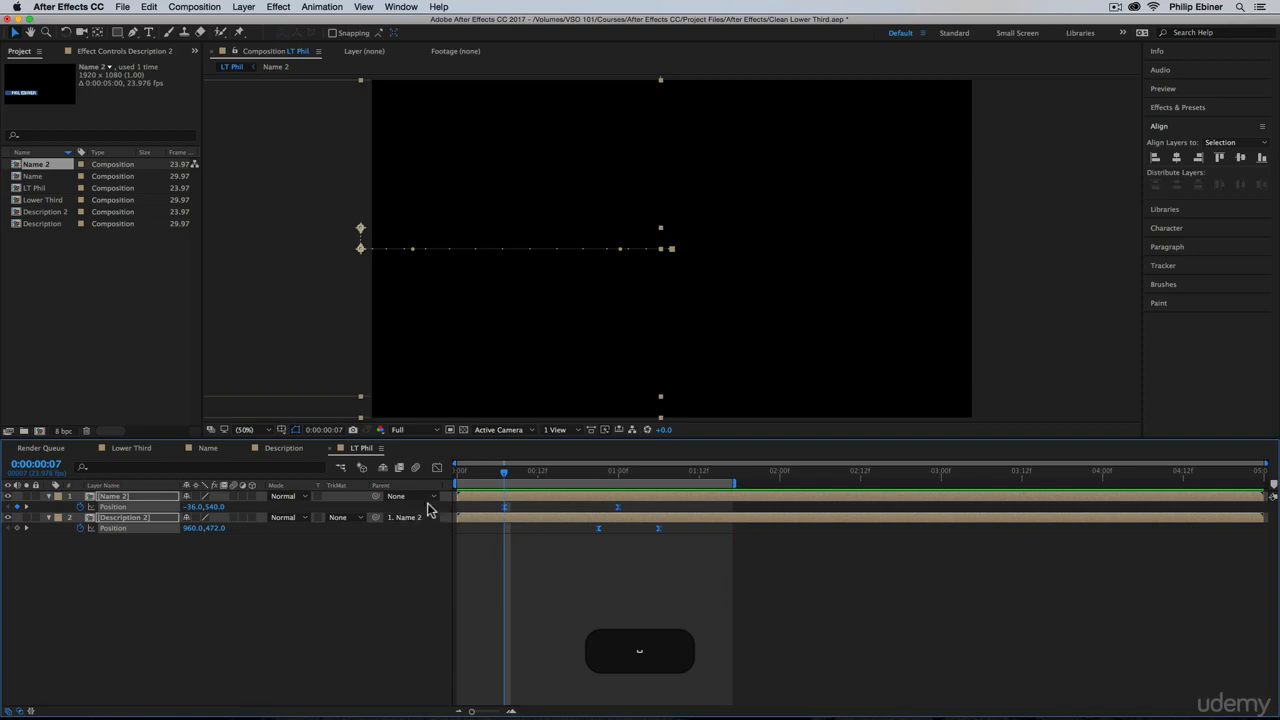
# Show the speed curves of both layers' Position keyframes in the Graph Editor
pyautogui.moveTo(731, 588); pyautogui.dragTo(497, 503)
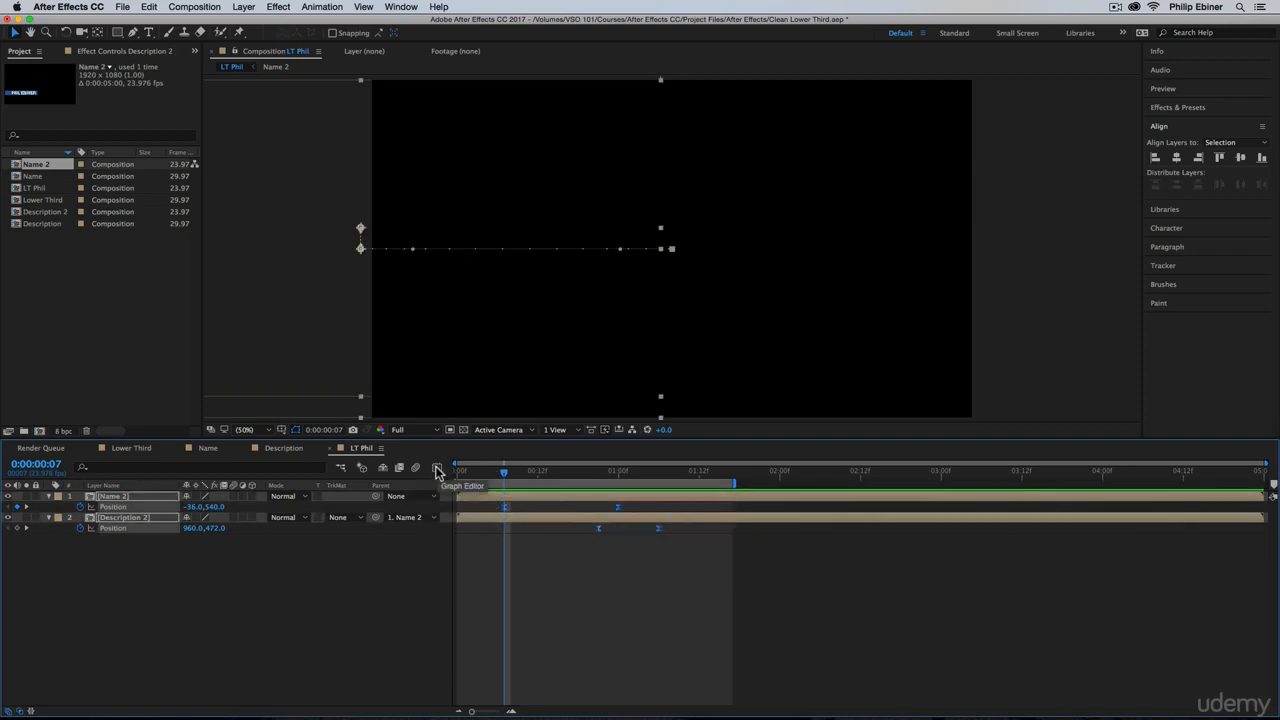
pyautogui.click(436, 470)
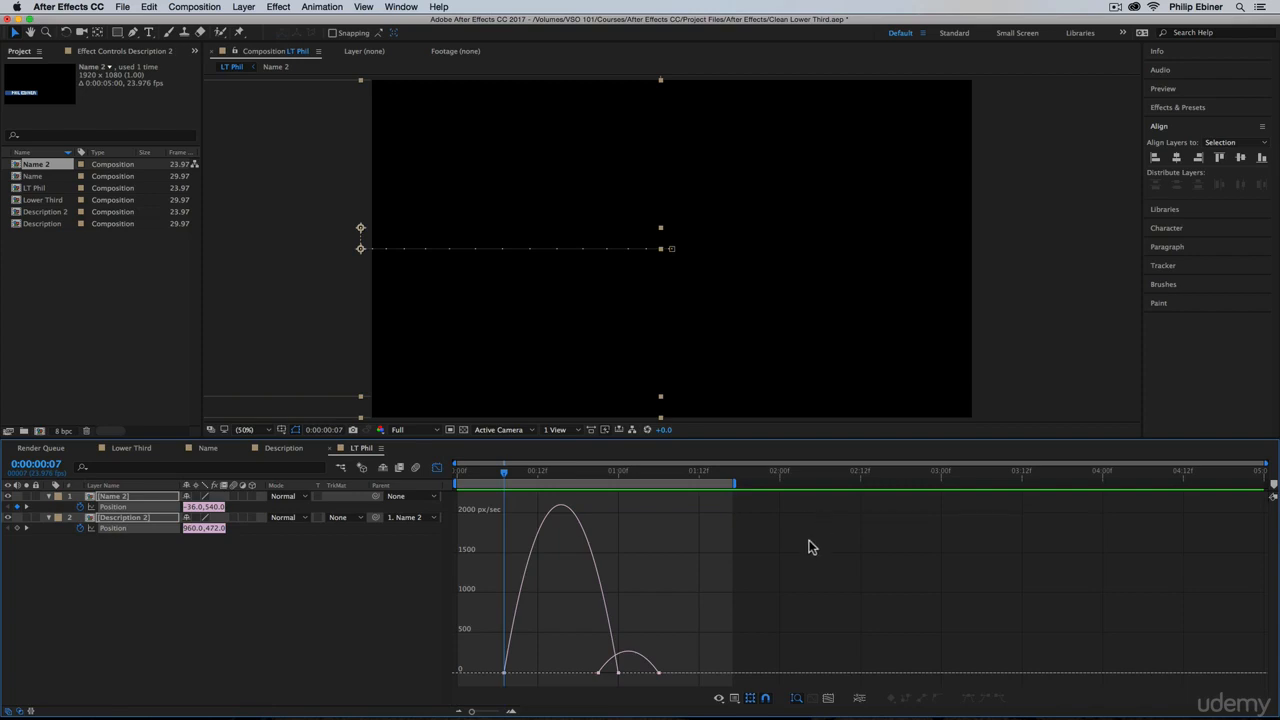
# Display the reference graph alongside the speed graph, and hide it again
pyautogui.click(720, 697)
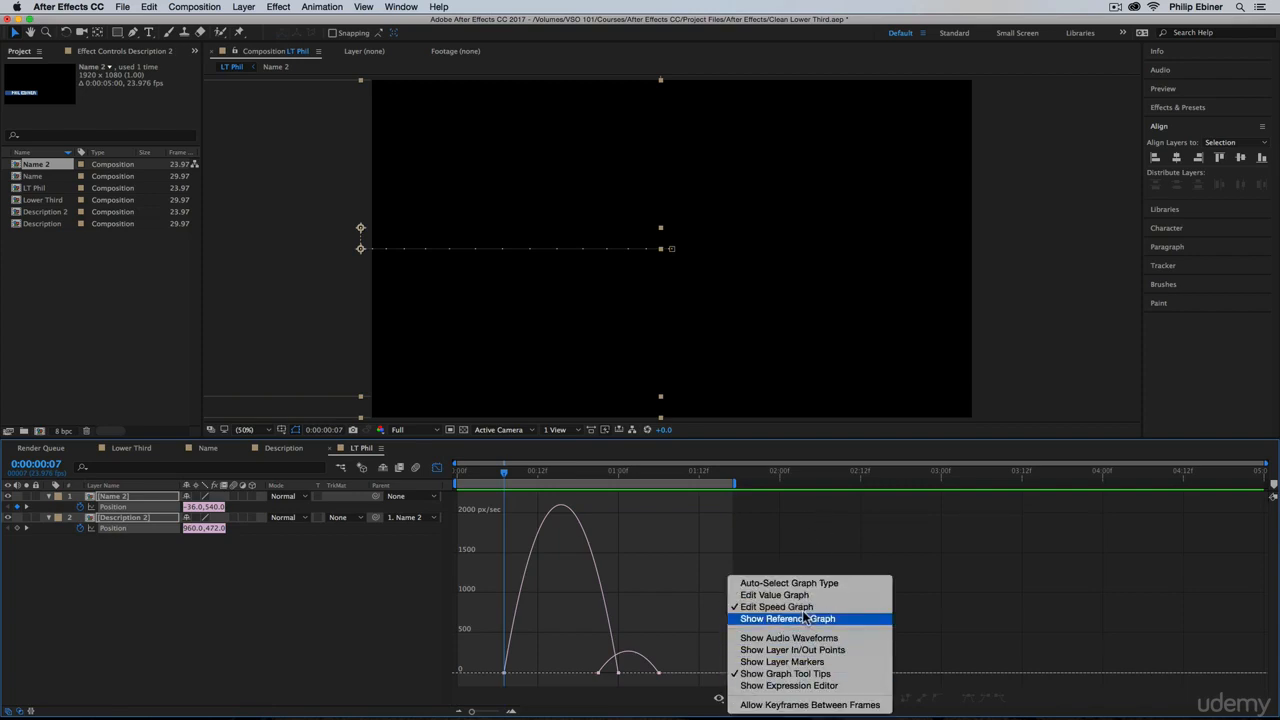
pyautogui.click(800, 619)
pyautogui.click(721, 699)
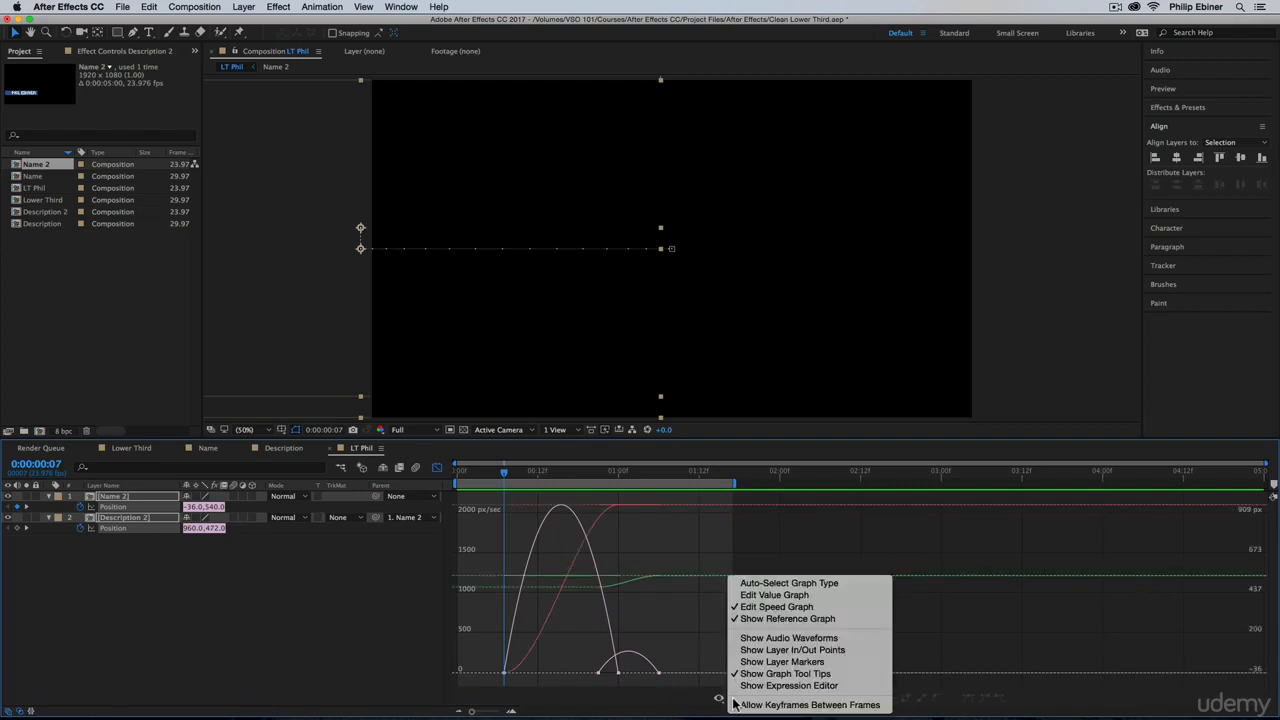
pyautogui.click(774, 623)
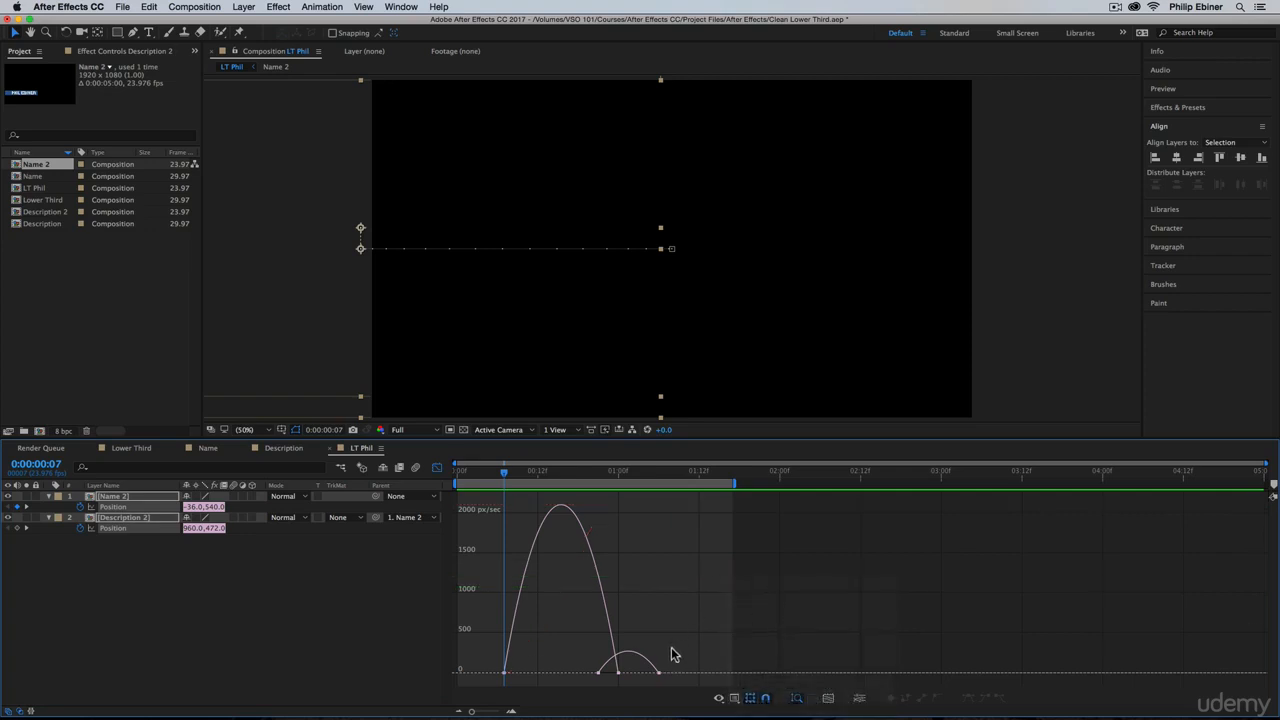
# Lengthen the ease handles of all Position keyframes so both speed curves peak sharply mid-move, and preview the animation
pyautogui.moveTo(722, 601); pyautogui.dragTo(480, 584)
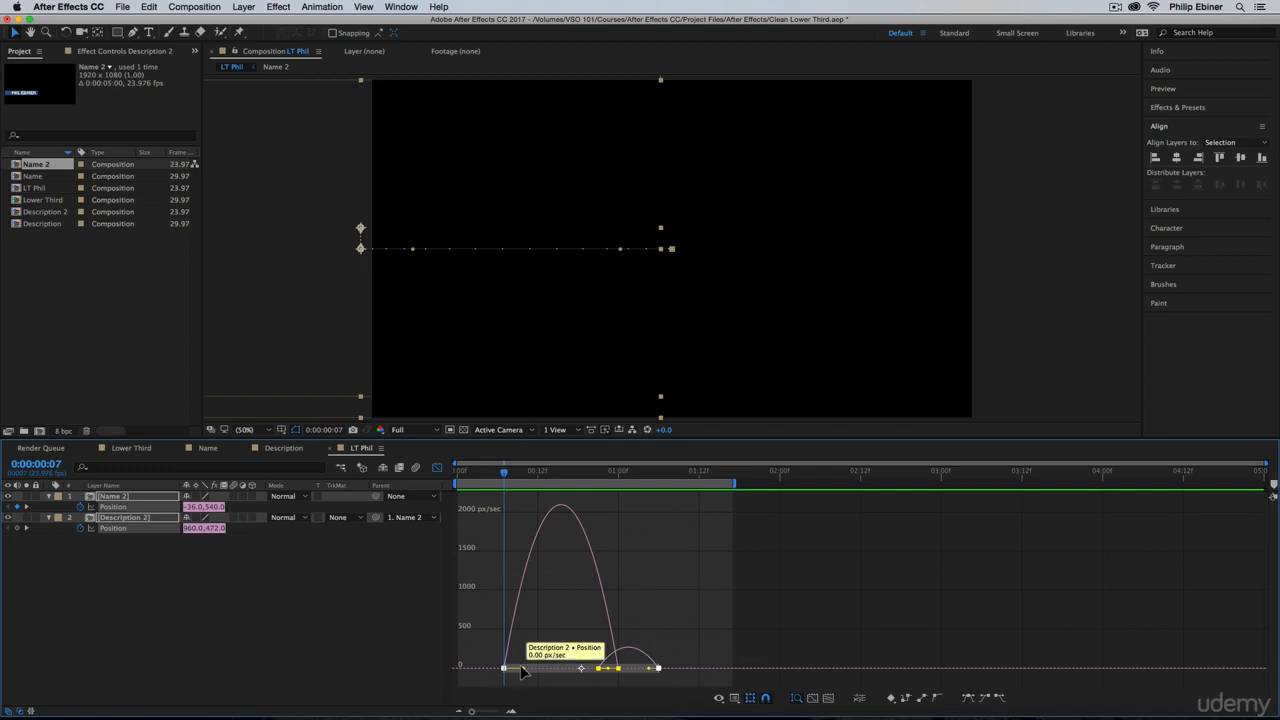
pyautogui.moveTo(521, 668); pyautogui.dragTo(543, 672)
pyautogui.moveTo(646, 673); pyautogui.dragTo(637, 675)
pyautogui.click(737, 632)
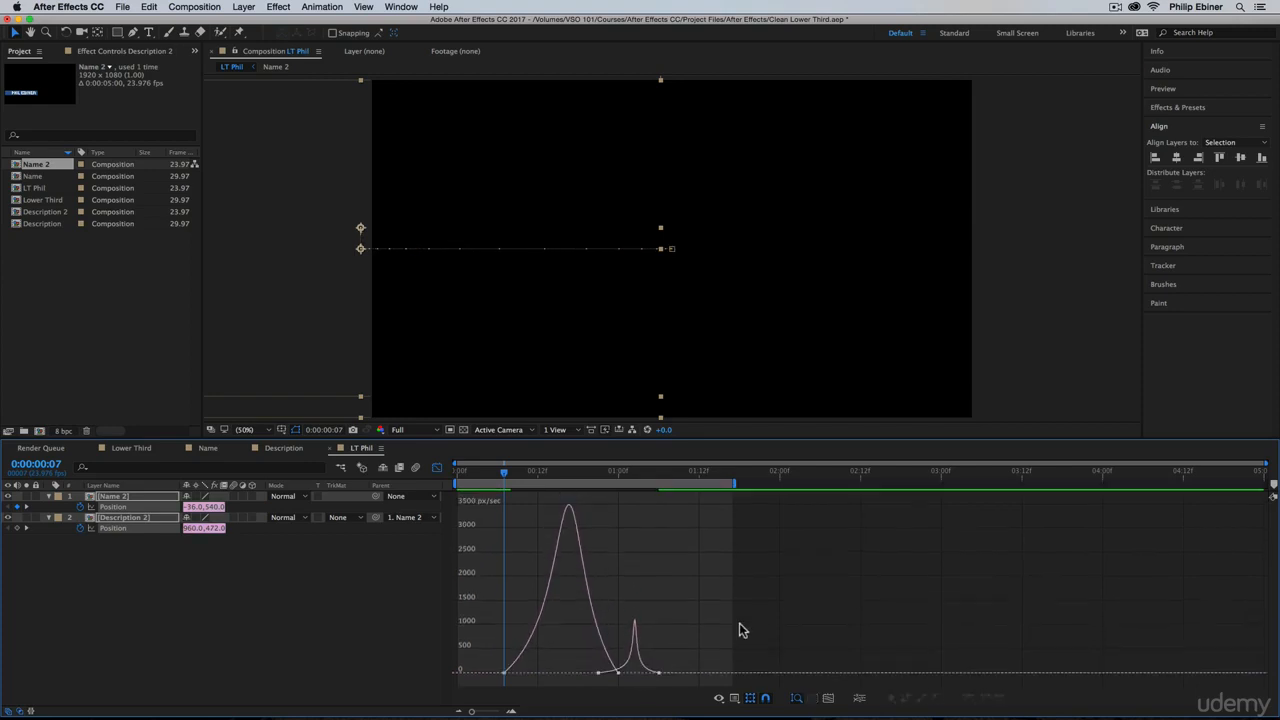
pyautogui.press('space')
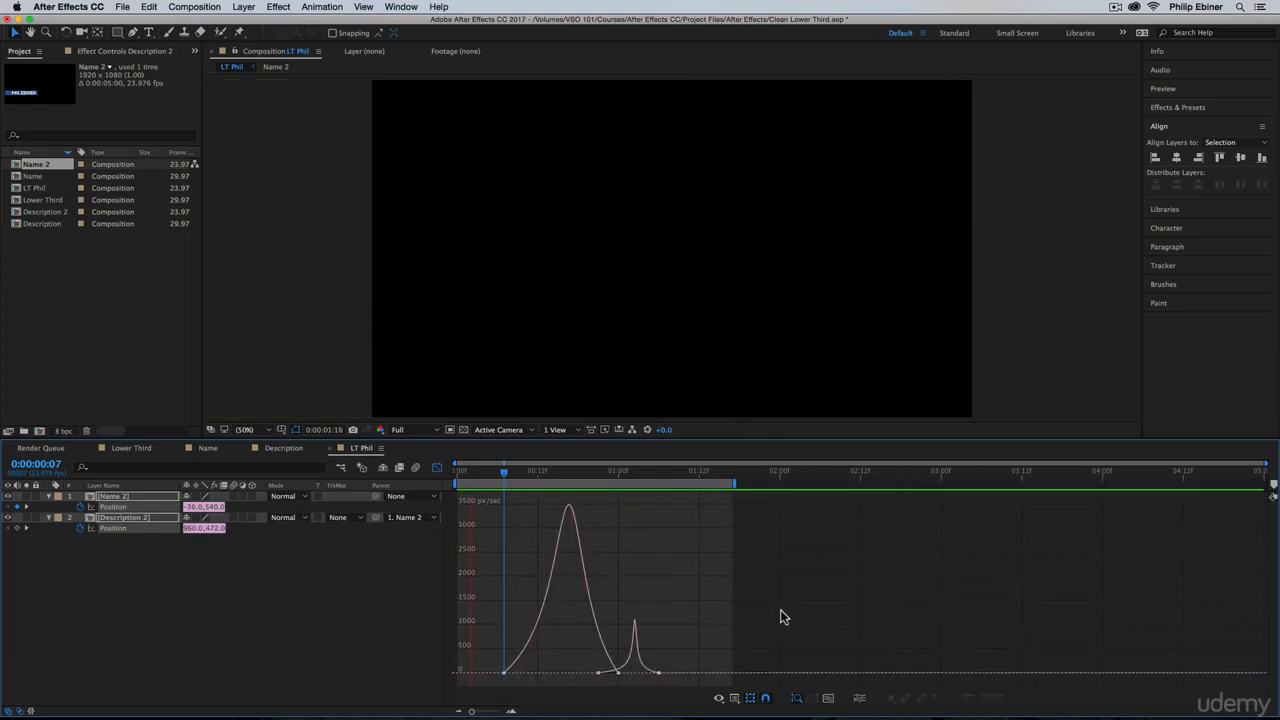
pyautogui.press('space')
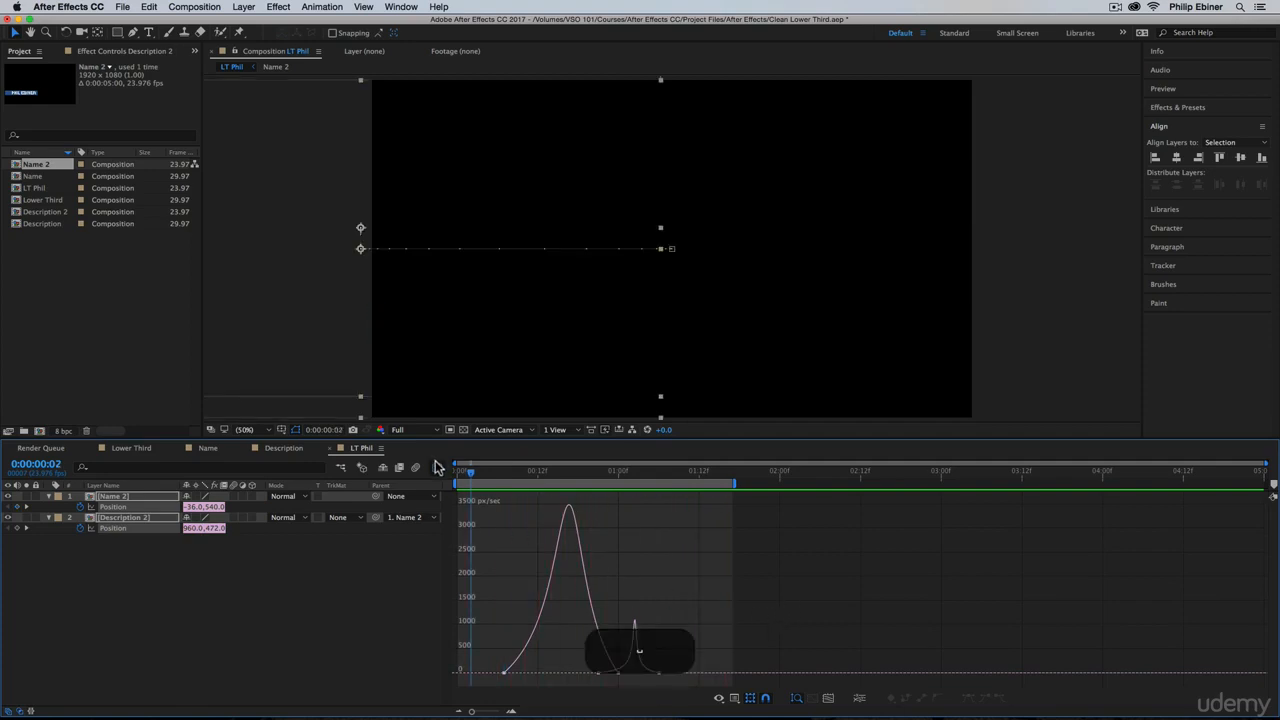
# Close the Graph Editor, enable motion blur for Name 2, Description 2 and the composition, and preview from the first frame
pyautogui.click(436, 467)
pyautogui.click(763, 571)
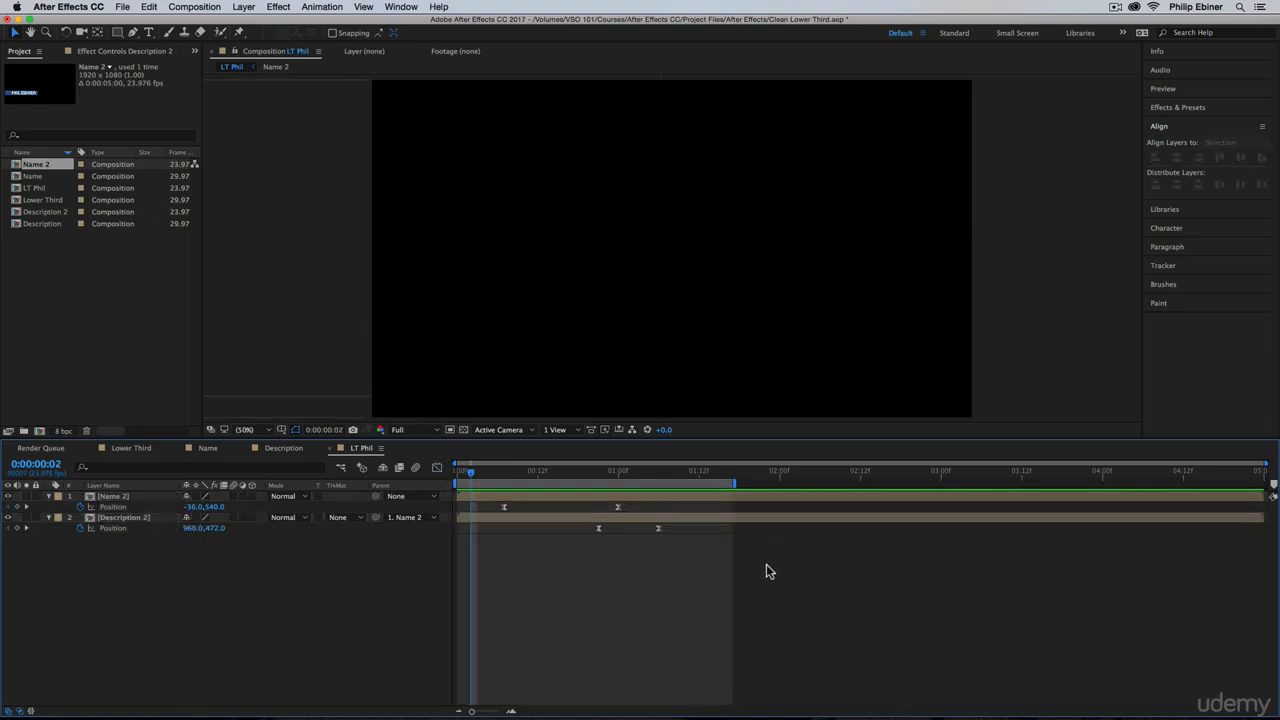
pyautogui.click(233, 496)
pyautogui.click(233, 517)
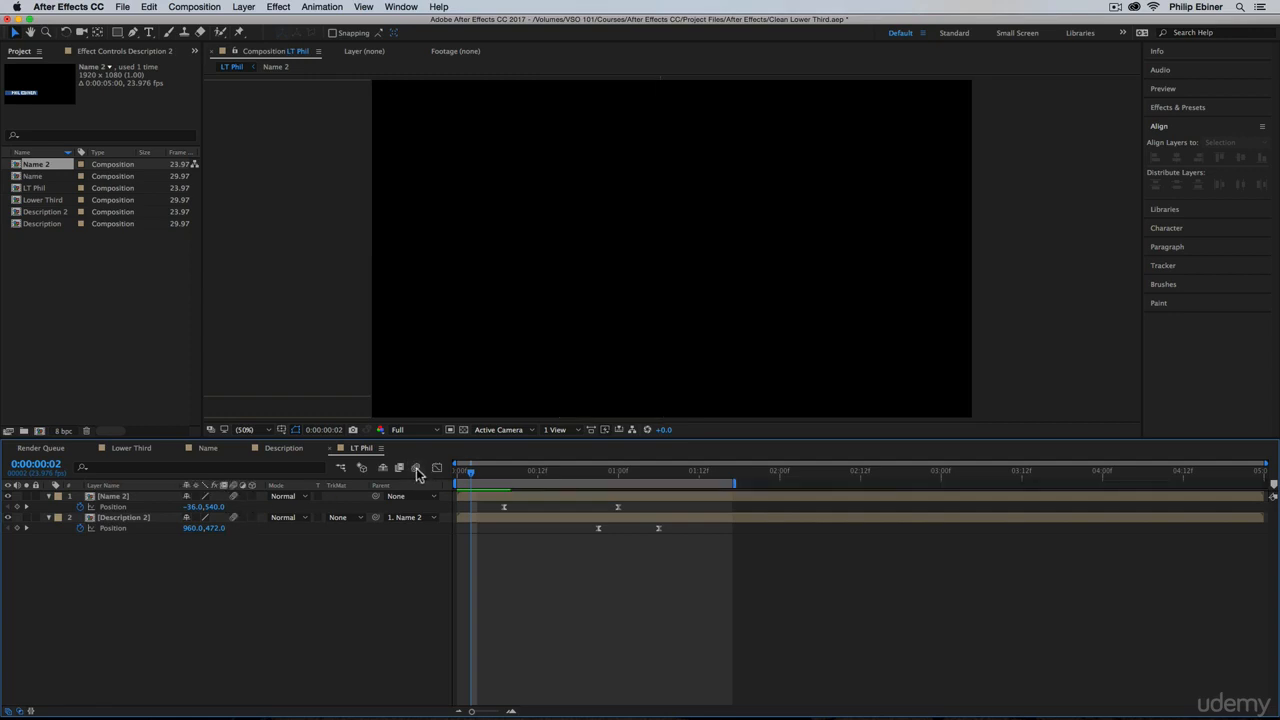
pyautogui.click(417, 468)
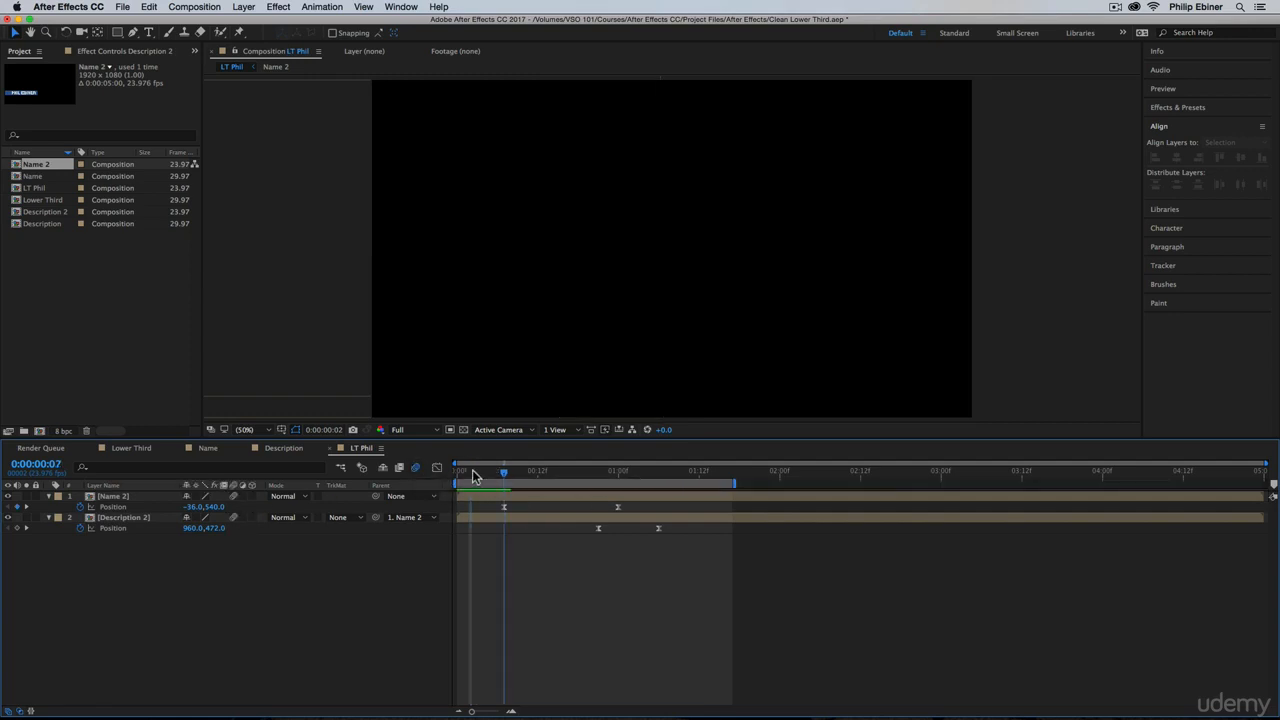
pyautogui.moveTo(472, 469); pyautogui.dragTo(457, 469)
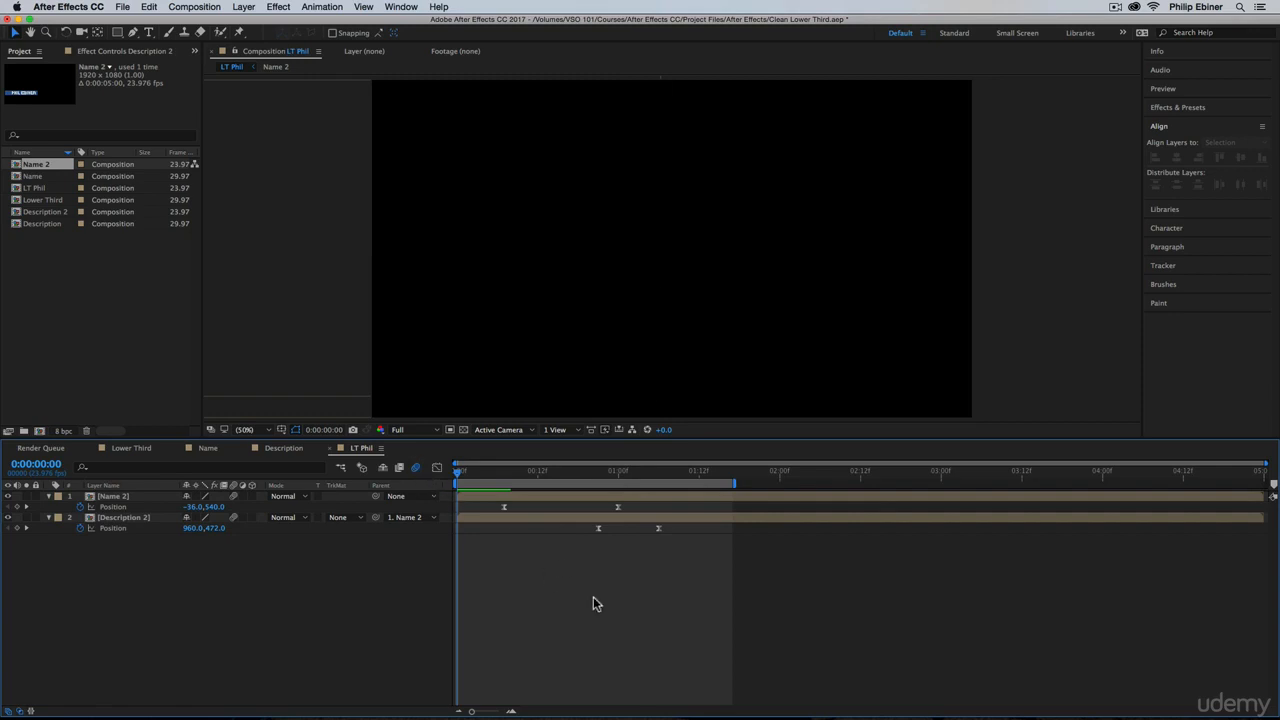
pyautogui.press('space')
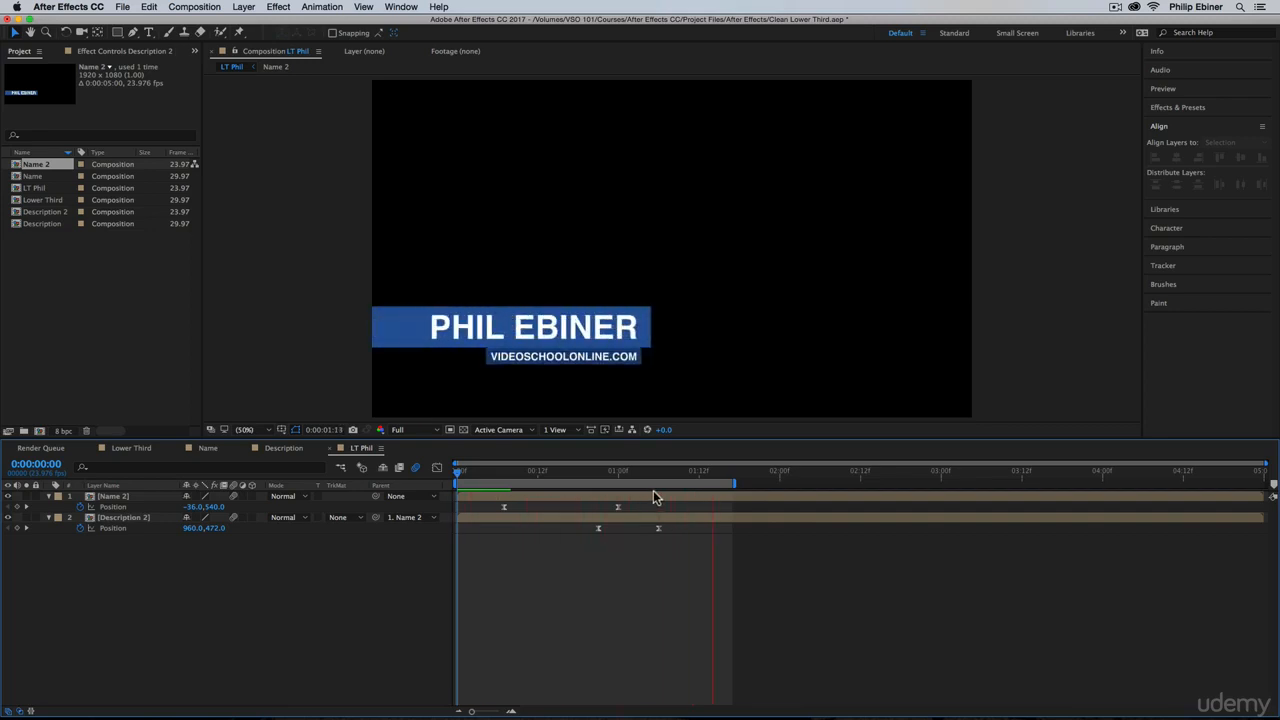
pyautogui.press('space')
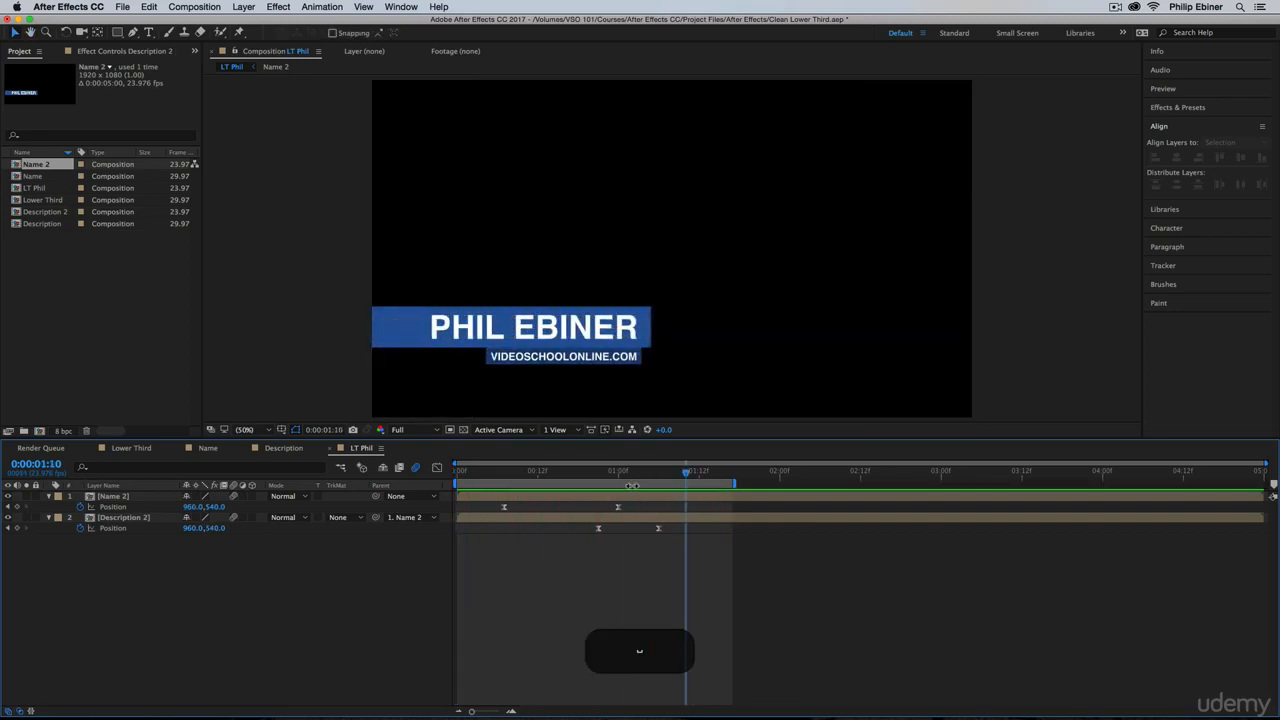
# Move Description 2's ending Position keyframe to about 0:00:01:13, and preview the slower drop
pyautogui.moveTo(660, 530); pyautogui.dragTo(705, 530)
pyautogui.press('space')
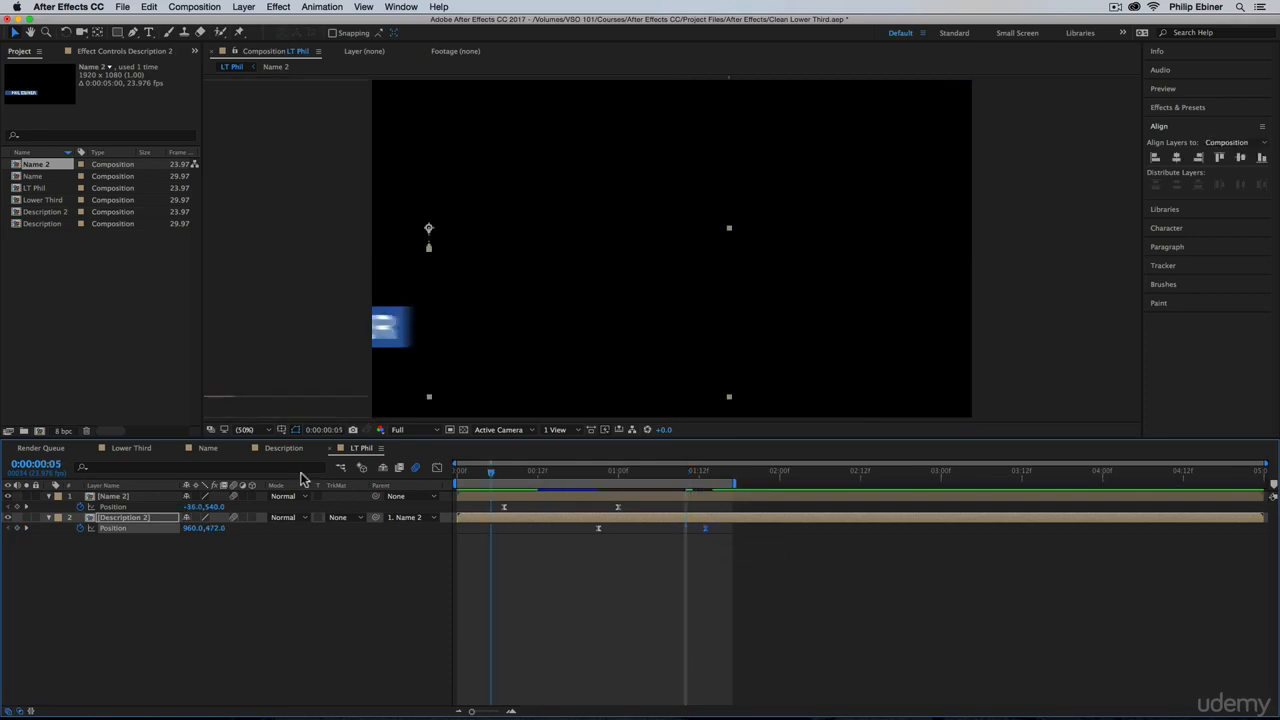
pyautogui.press('space')
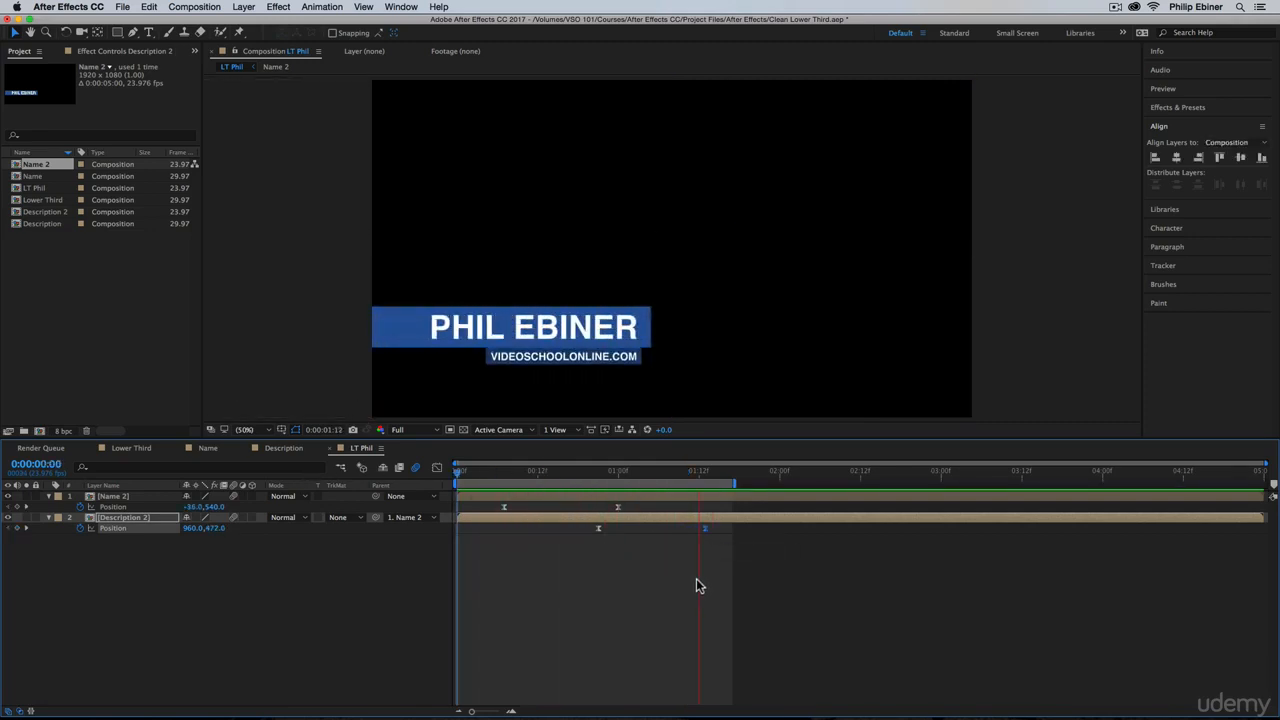
pyautogui.press('space')
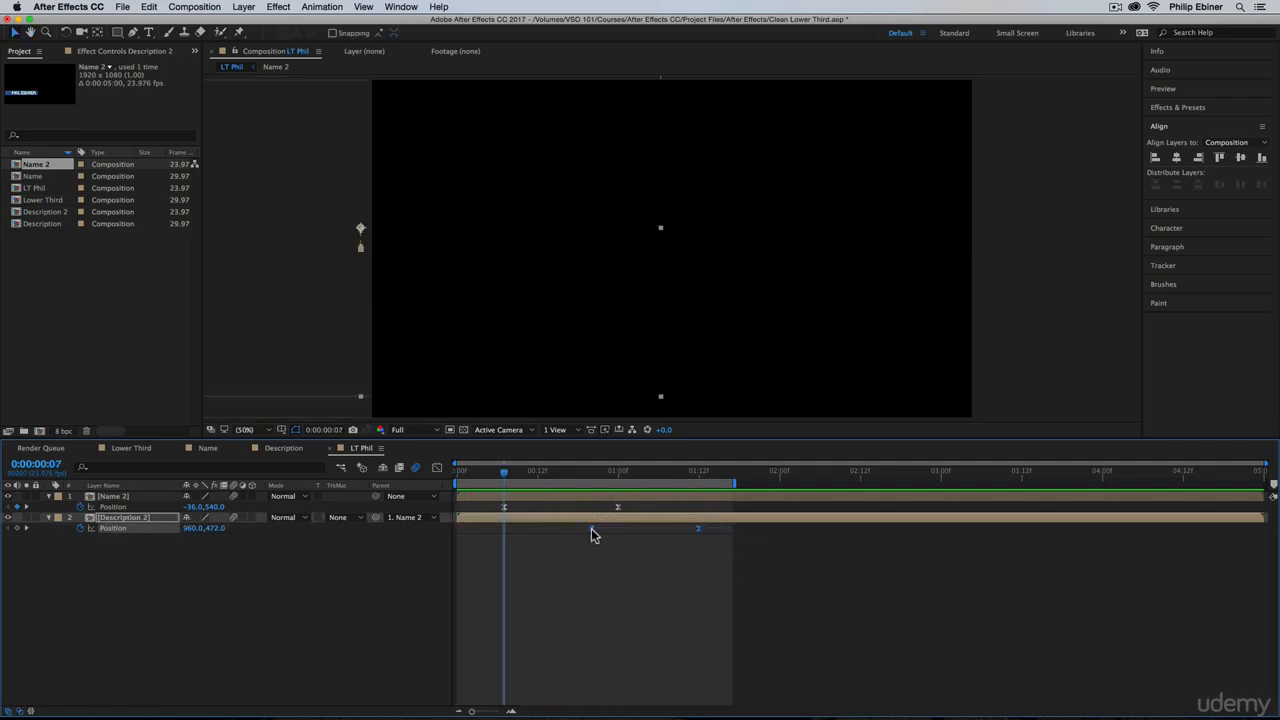
# Shift both Description 2 Position keyframes earlier so the ending one sits at 0:00:01:06, and preview the animation
pyautogui.moveTo(591, 529); pyautogui.dragTo(565, 530)
pyautogui.press('space')
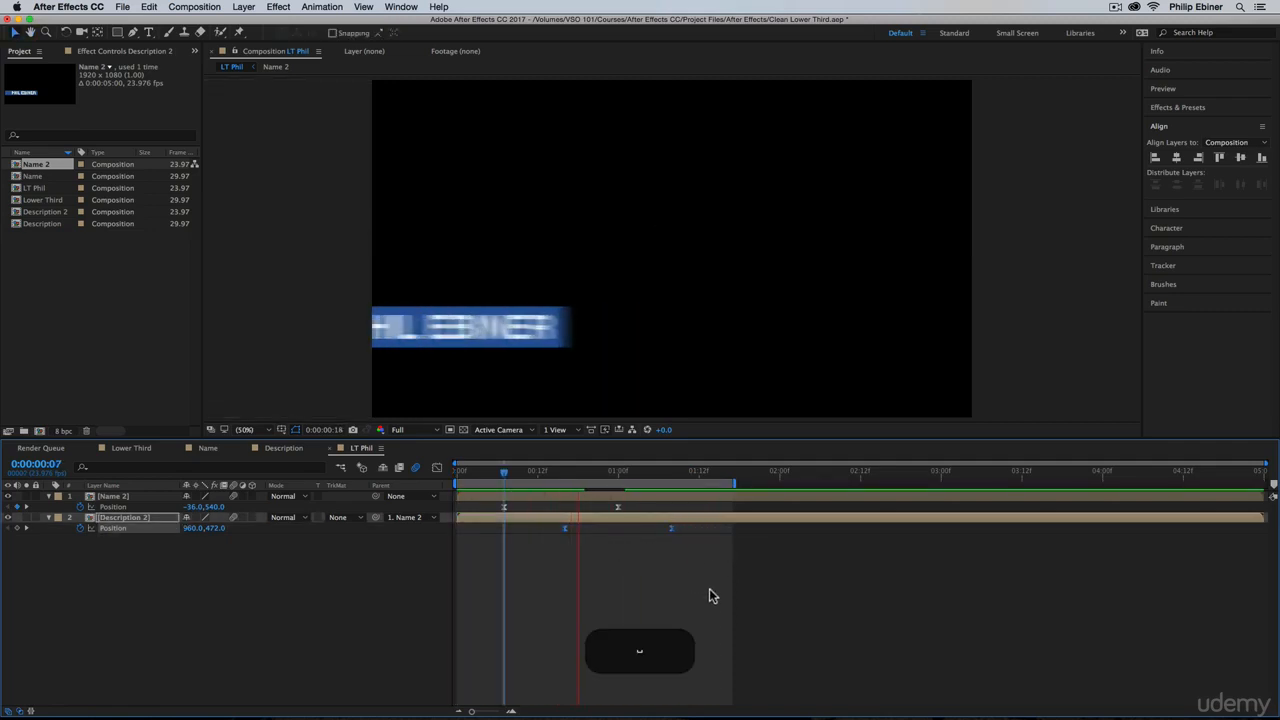
pyautogui.press('space')
pyautogui.click(567, 473)
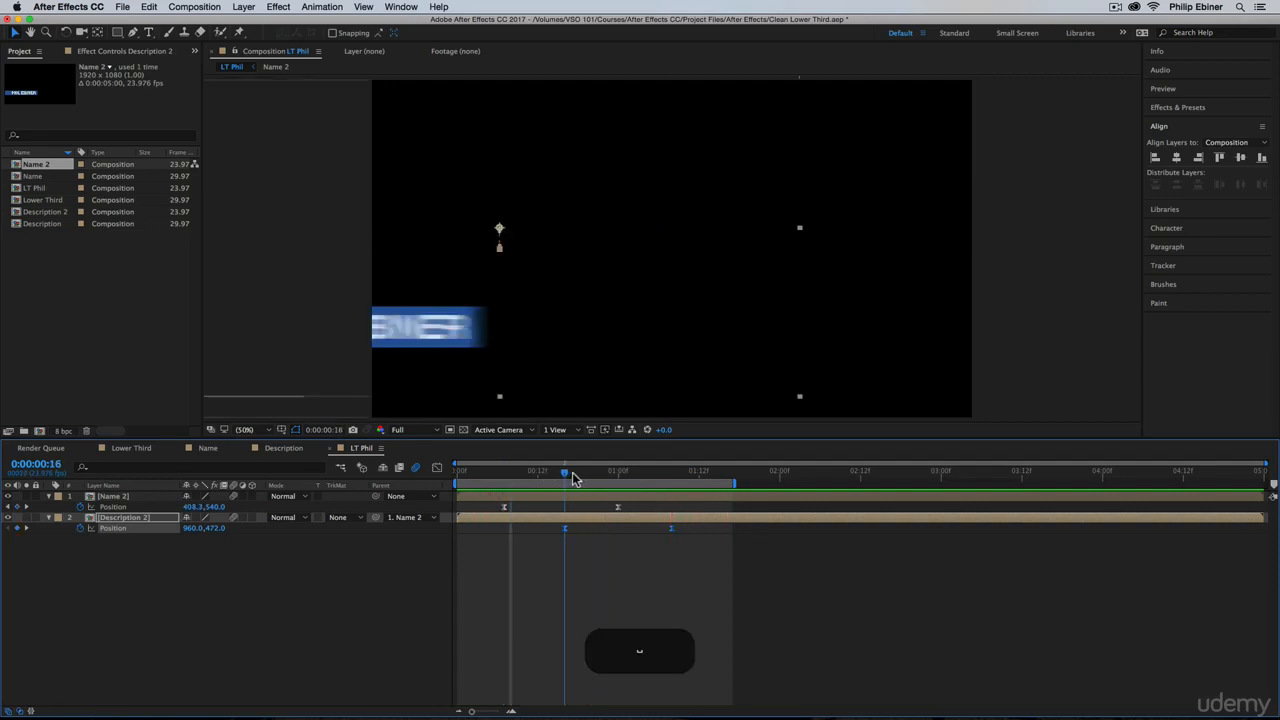
pyautogui.moveTo(572, 473); pyautogui.dragTo(597, 473)
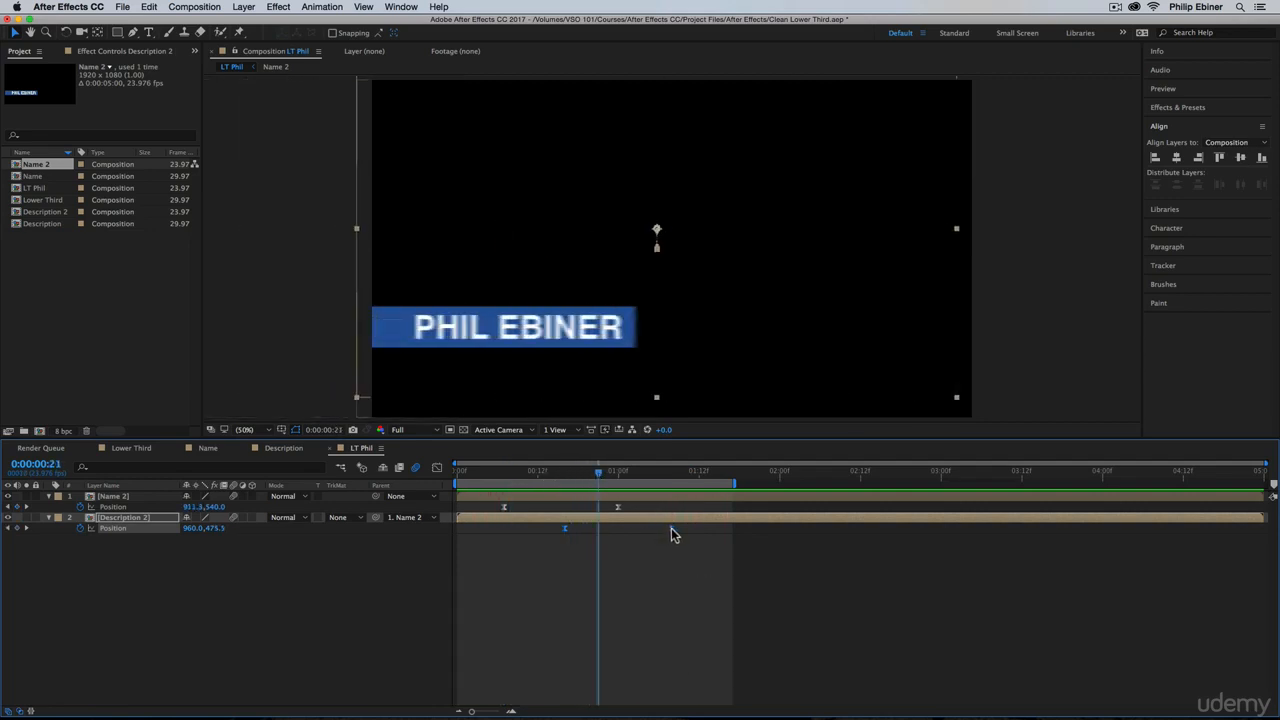
pyautogui.moveTo(666, 527); pyautogui.dragTo(658, 529)
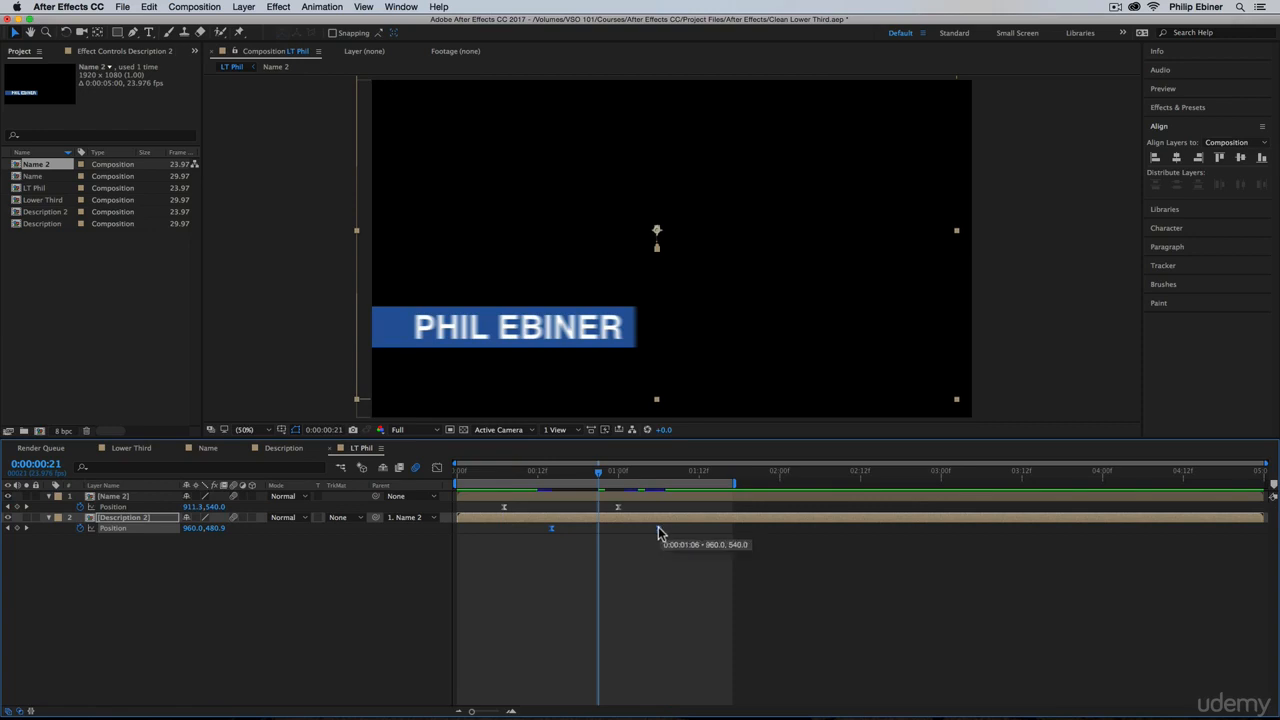
pyautogui.click(687, 575)
pyautogui.press('space')
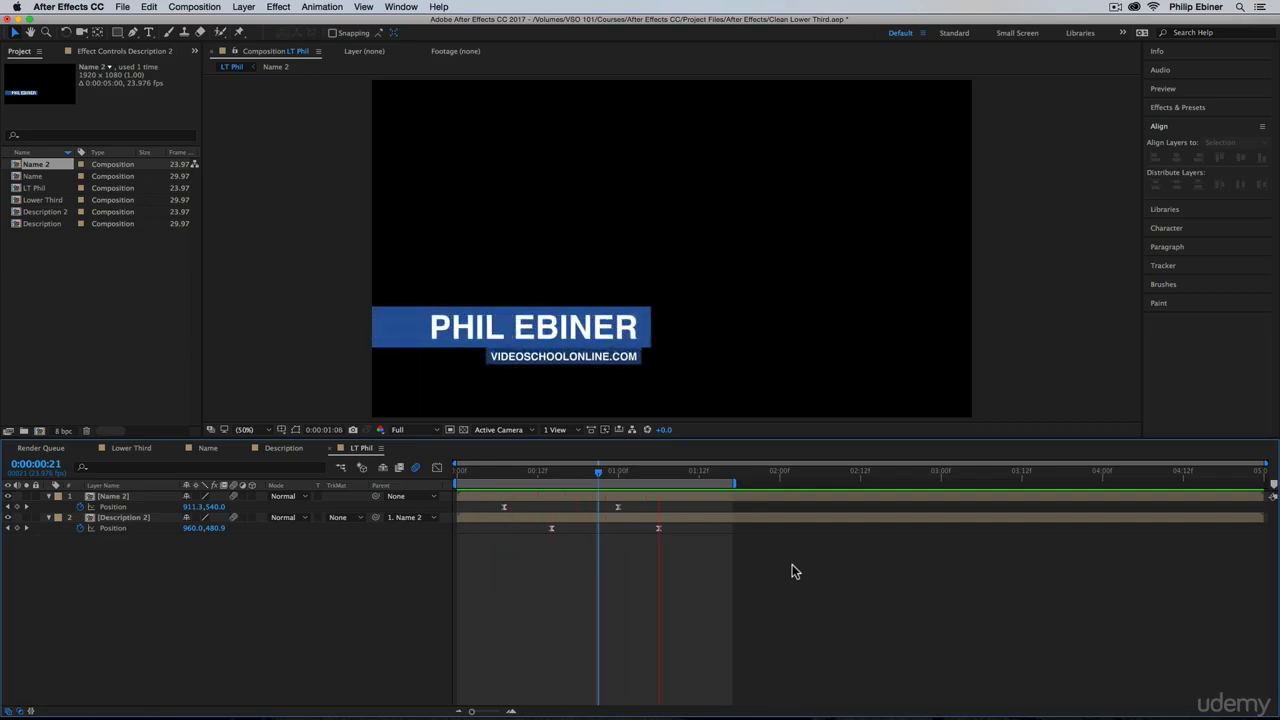
pyautogui.press('space')
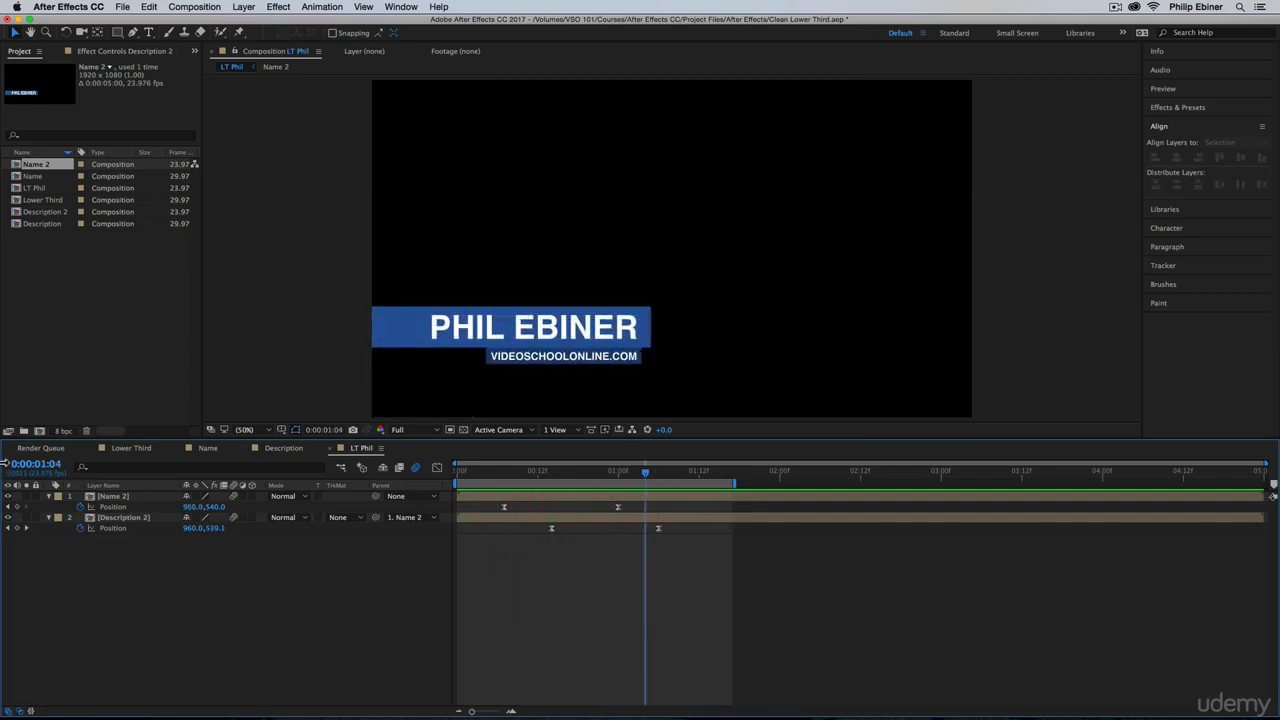
# Replace the NAME text inside the Name 2 composition with "ASHBY PUP" and return to LT Phil
pyautogui.doubleClick(518, 497)
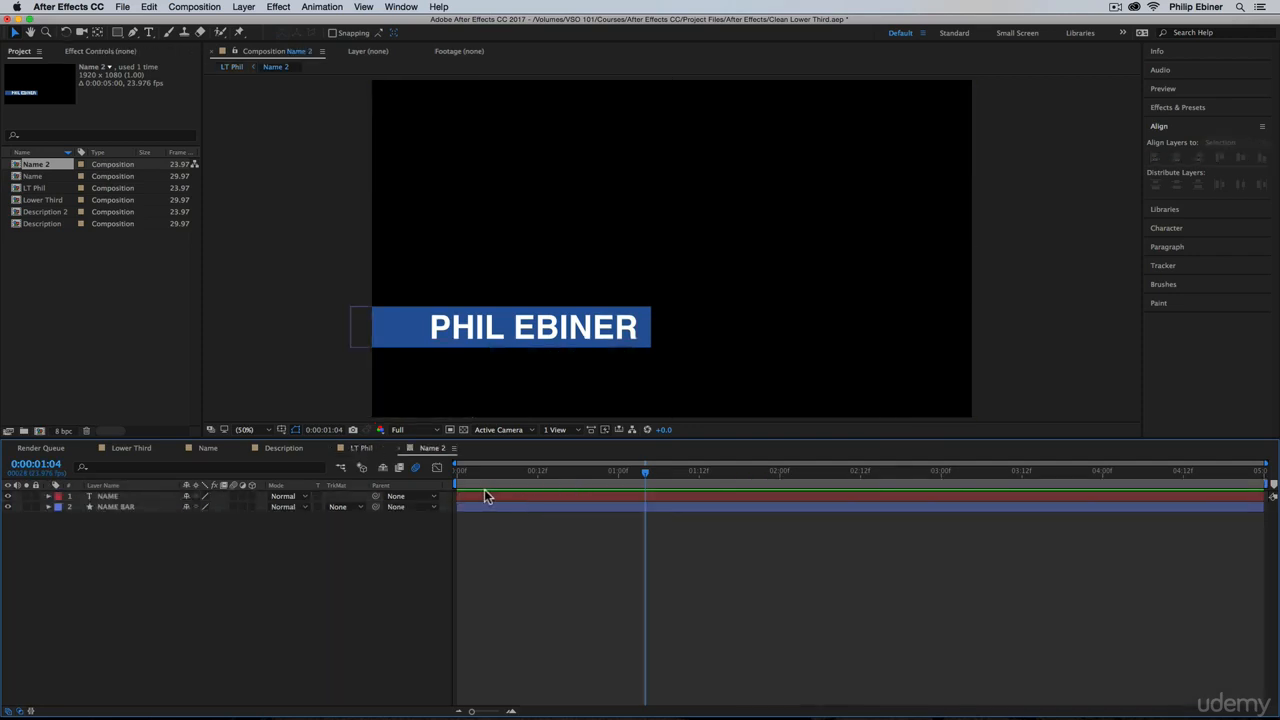
pyautogui.doubleClick(532, 497)
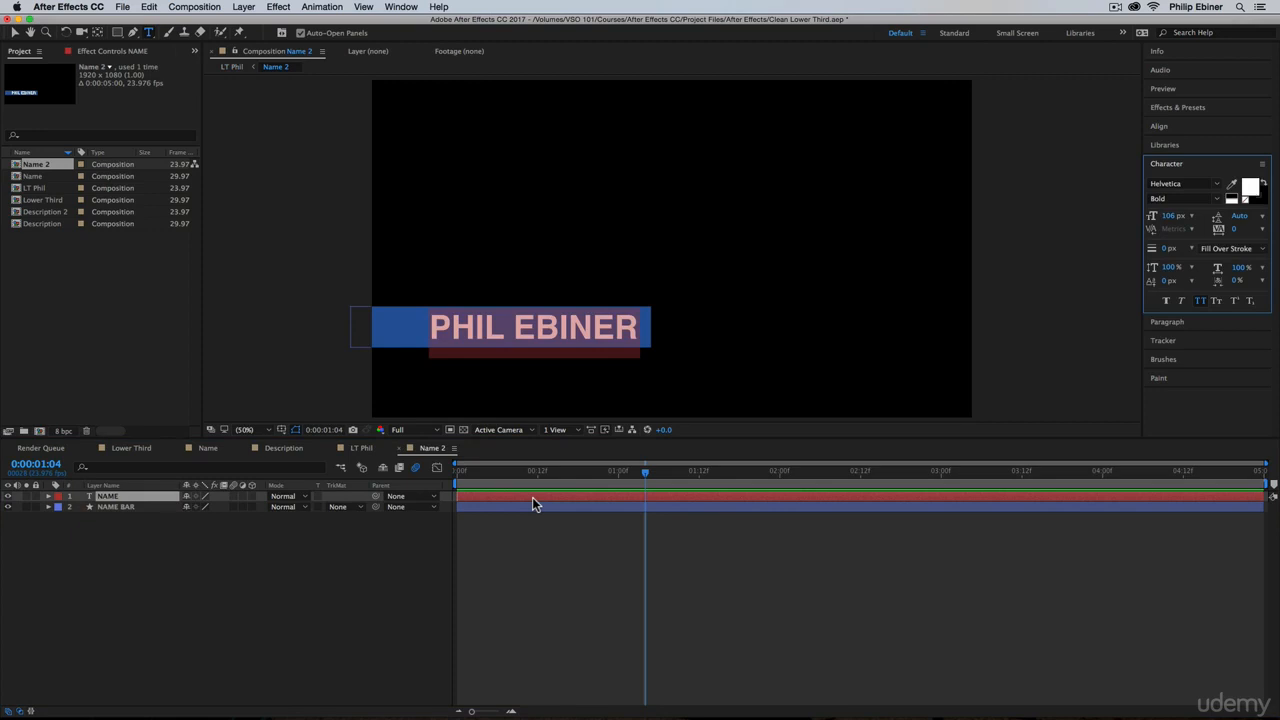
pyautogui.write('SHBY')
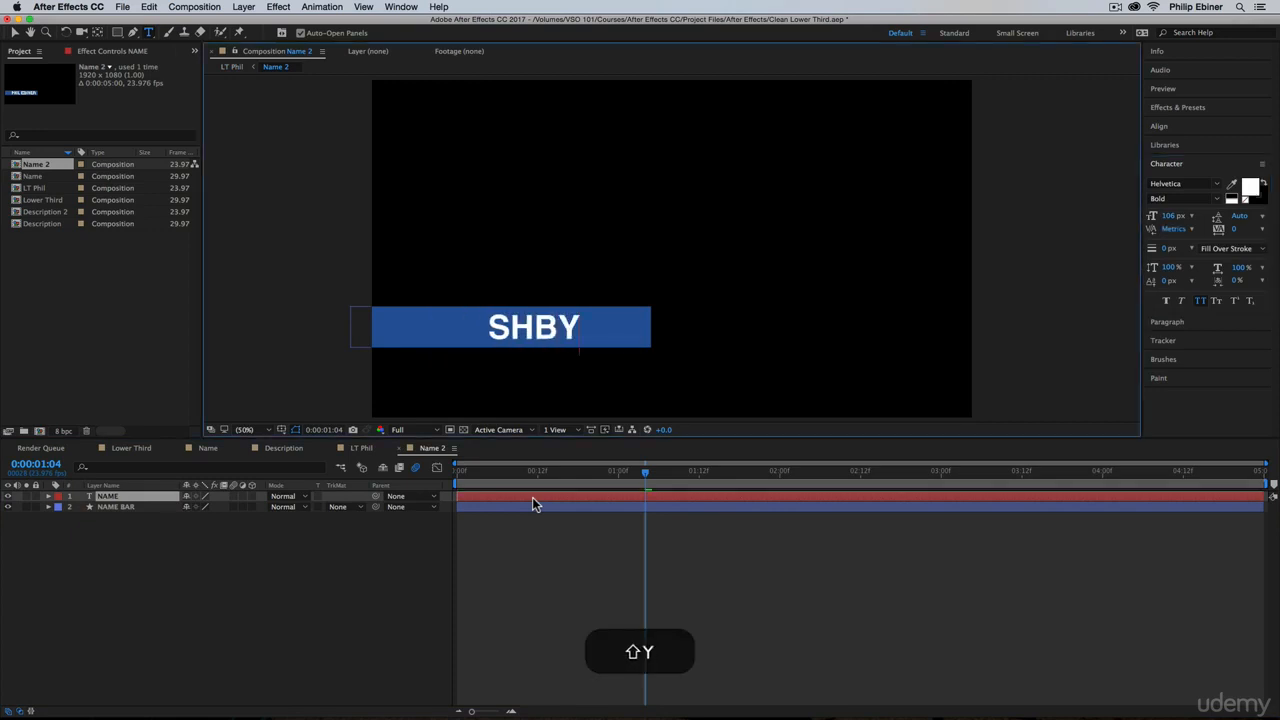
pyautogui.press('super+shift+a')
pyautogui.write('ASBHY')
pyautogui.press('BackSpace')
pyautogui.press('BackSpace')
pyautogui.press('BackSpace')
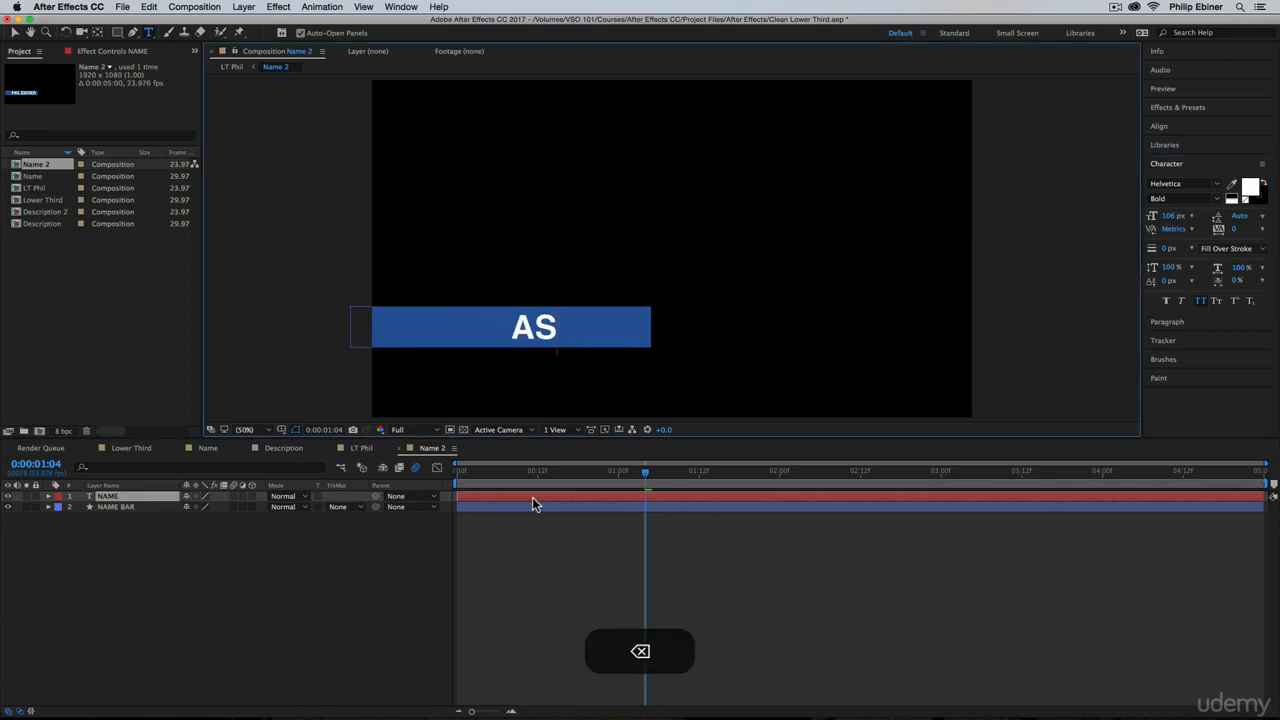
pyautogui.write('HBY PUP')
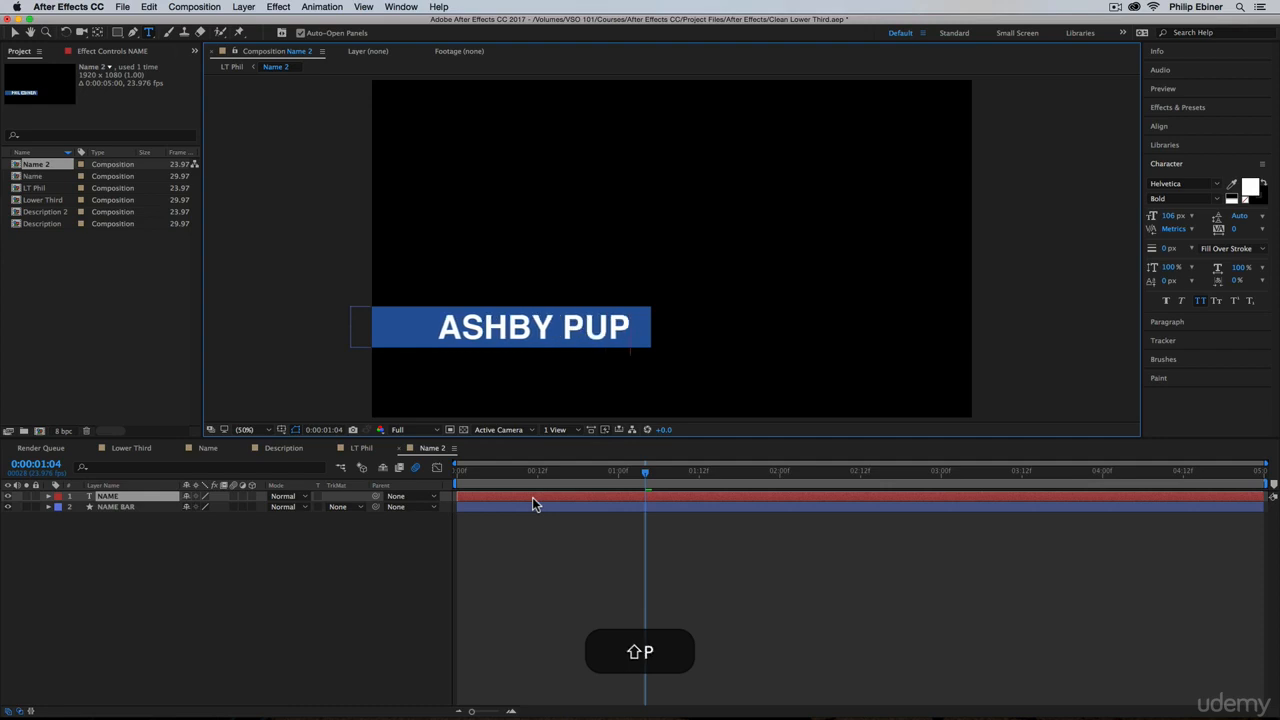
pyautogui.click(587, 536)
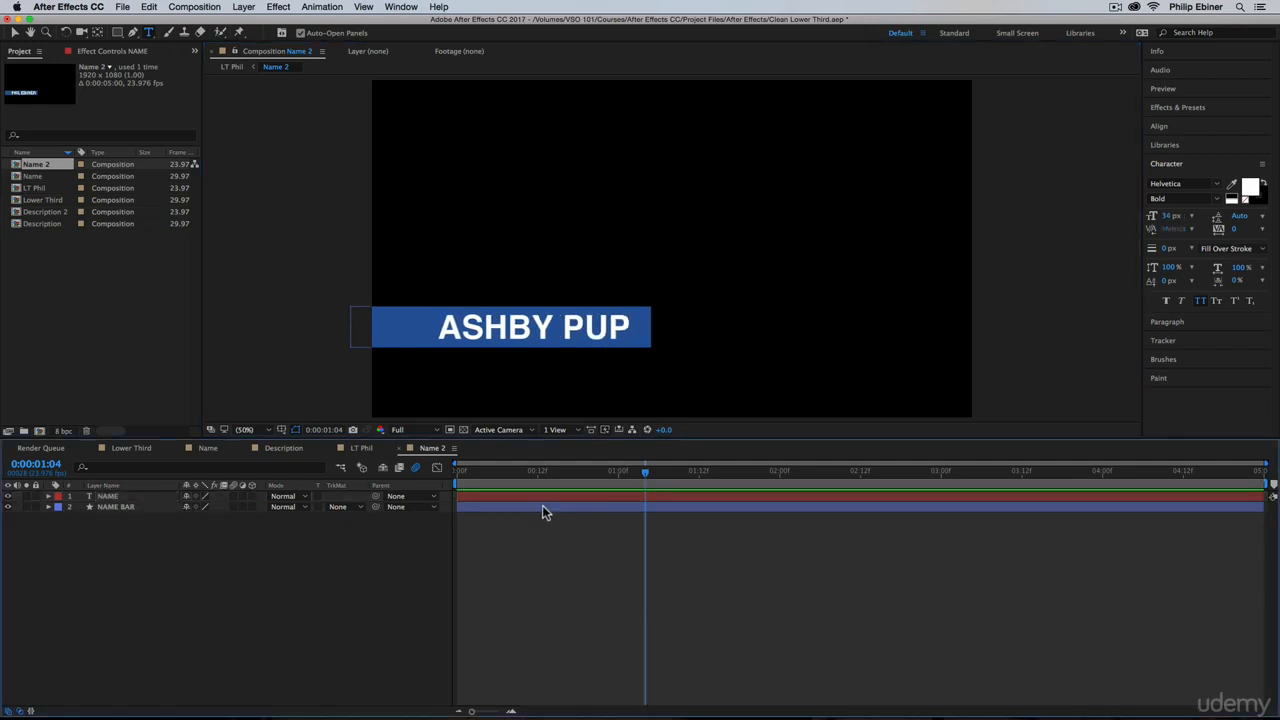
pyautogui.click(358, 449)
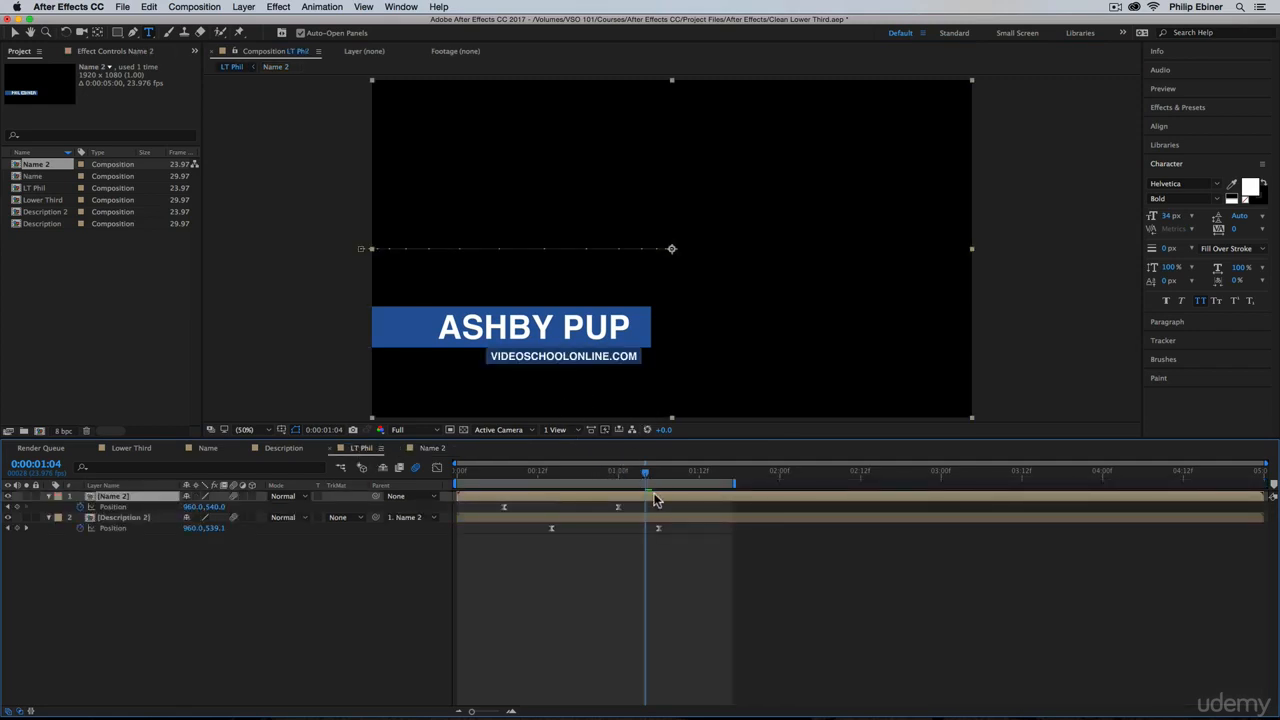
# Shift the "ASHBY PUP" text in Name 2 horizontally closer to the right end of its blue bar
pyautogui.doubleClick(655, 500)
pyautogui.click(17, 33)
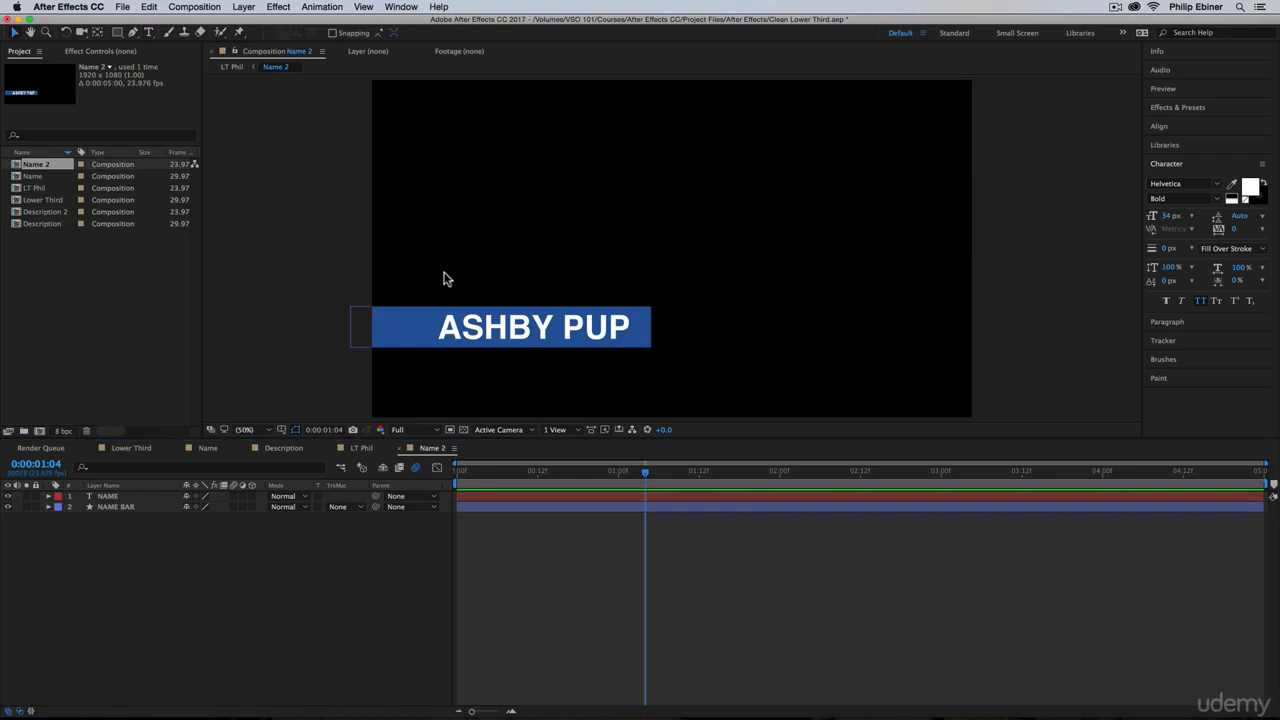
pyautogui.click(530, 325)
pyautogui.moveTo(565, 332); pyautogui.dragTo(576, 333)
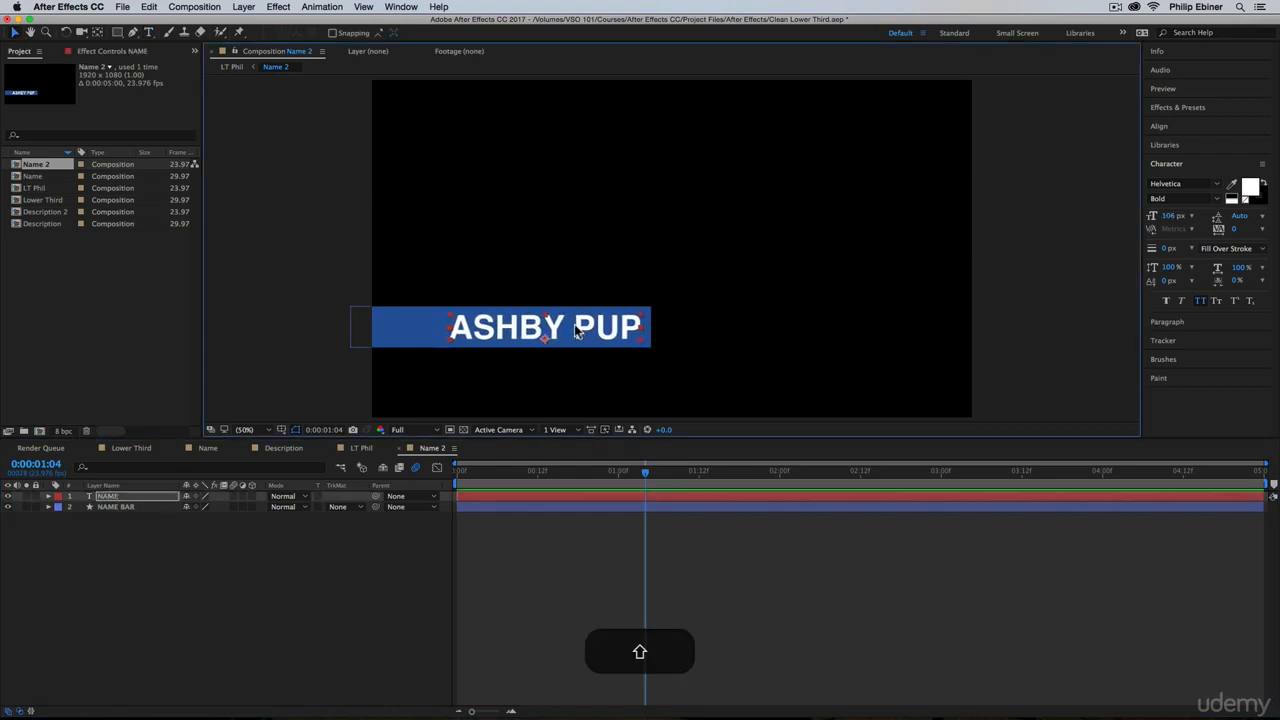
# Open Description 2 from LT Phil and replace its DESCRIPTION text with "MY BRAND NEW DOG"
pyautogui.click(362, 448)
pyautogui.doubleClick(621, 518)
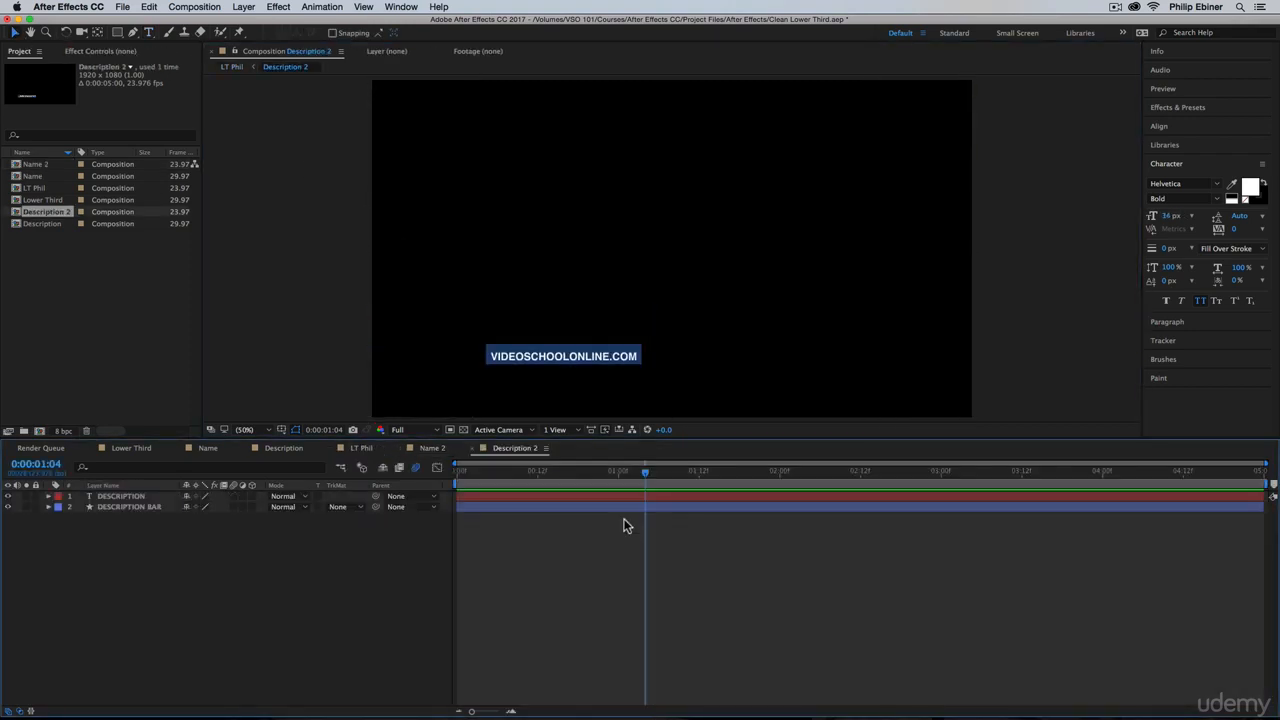
pyautogui.doubleClick(644, 498)
pyautogui.write('MY ')
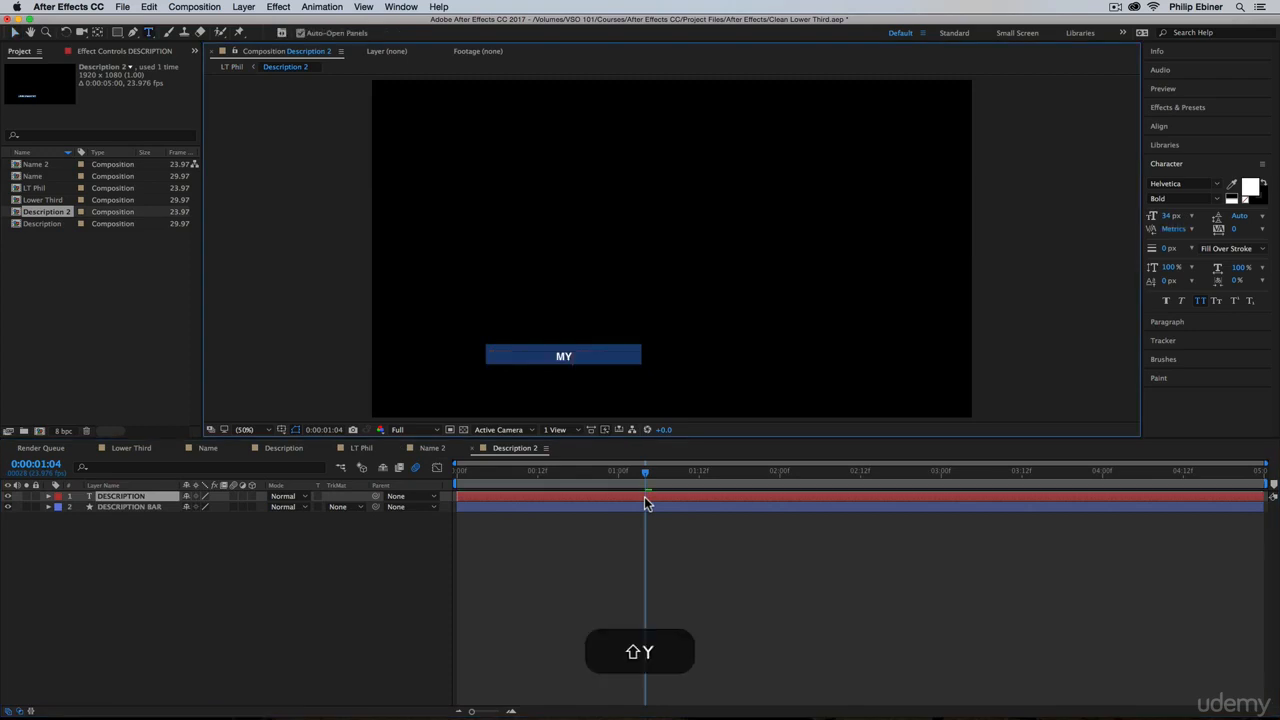
pyautogui.write('BRAND NEW DOG')
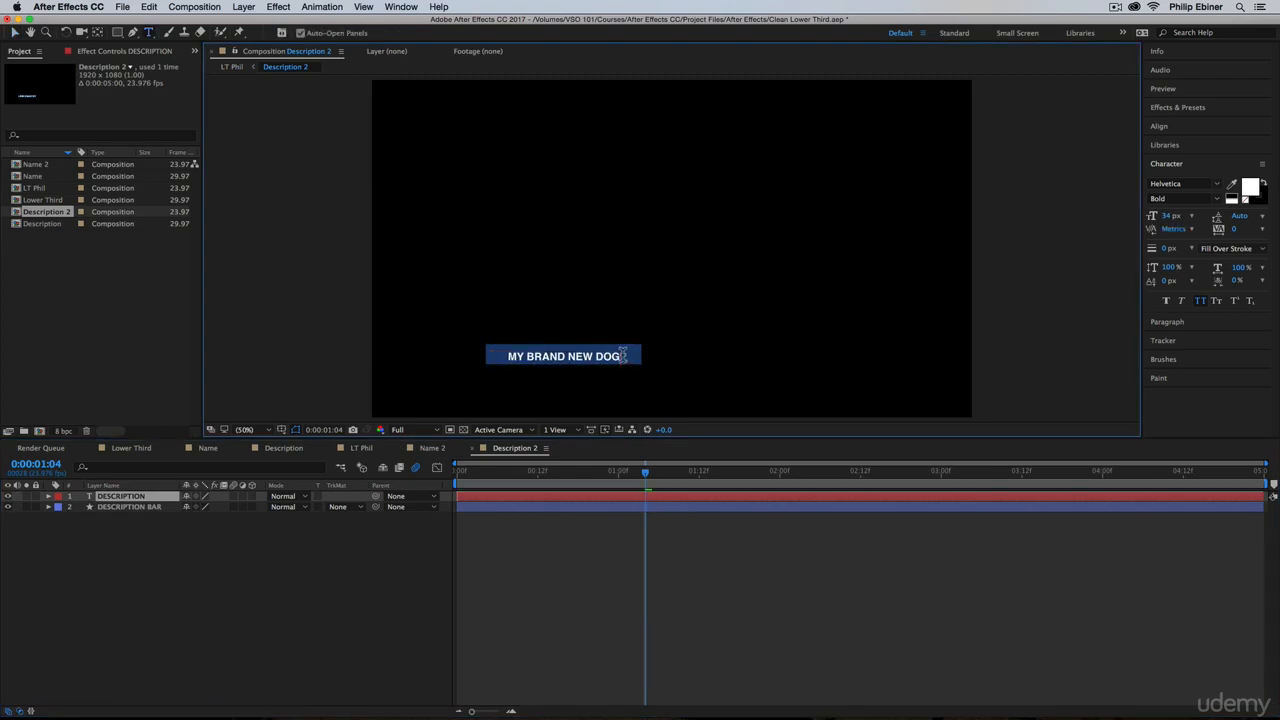
pyautogui.moveTo(622, 356); pyautogui.dragTo(449, 349)
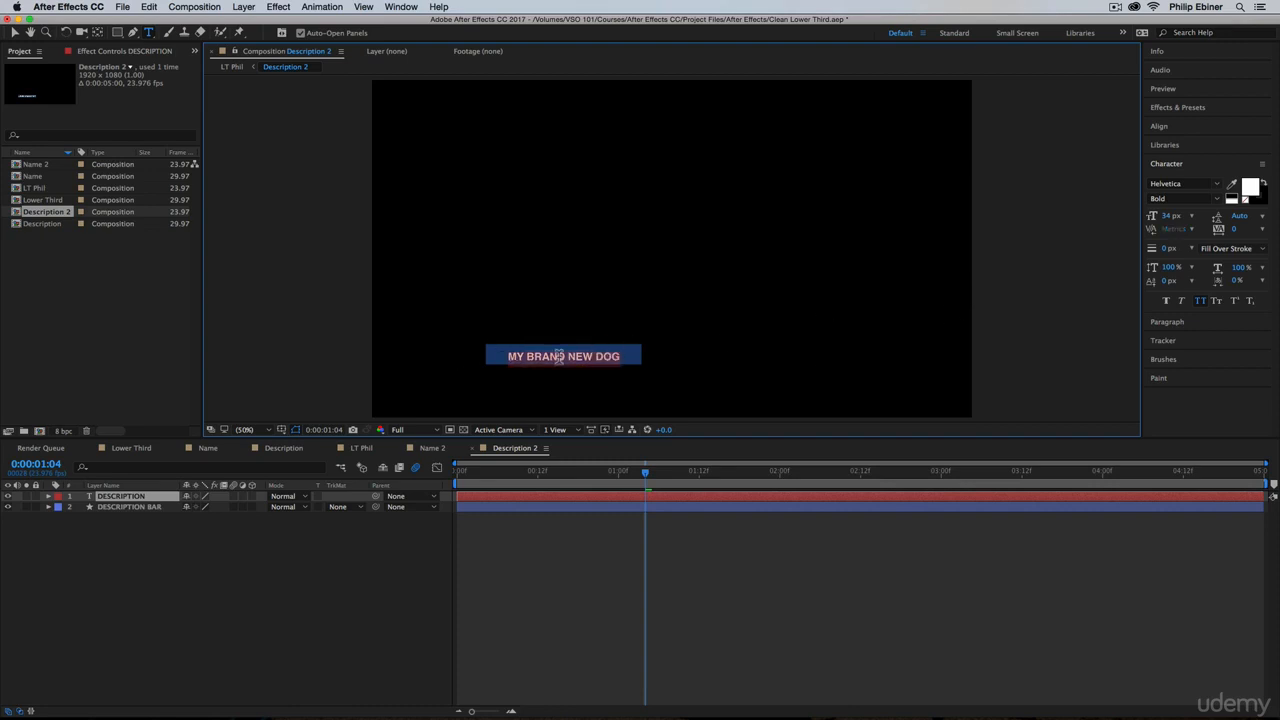
# Narrow the DESCRIPTION BAR shape evenly from both sides so it fits closely around "MY BRAND NEW DOG"
pyautogui.click(543, 508)
pyautogui.press('v')
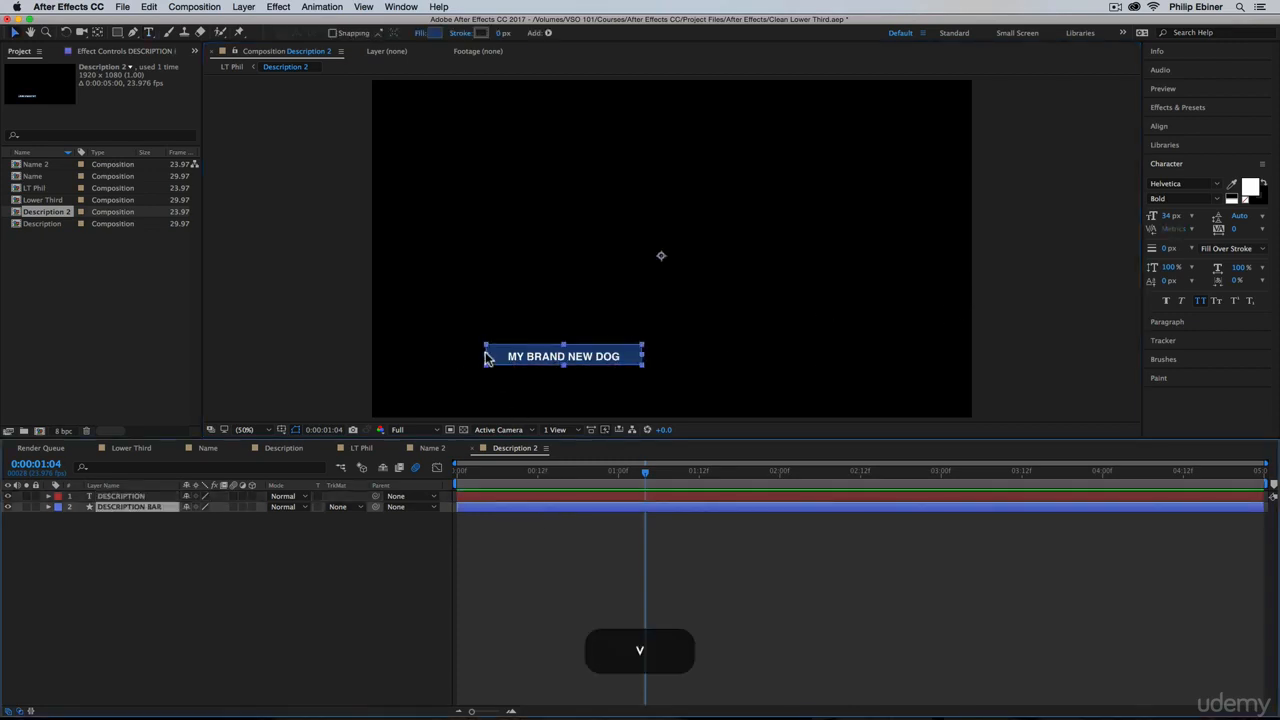
pyautogui.moveTo(495, 361); pyautogui.dragTo(503, 364)
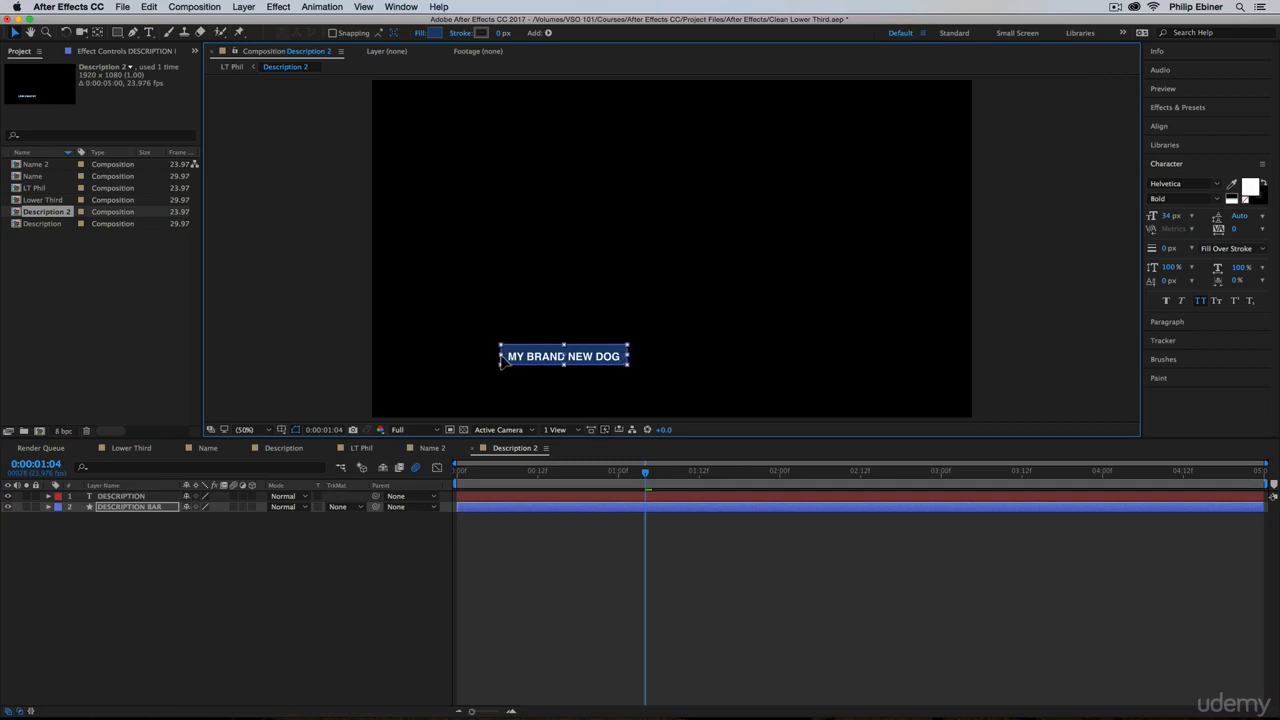
pyautogui.press('super+z')
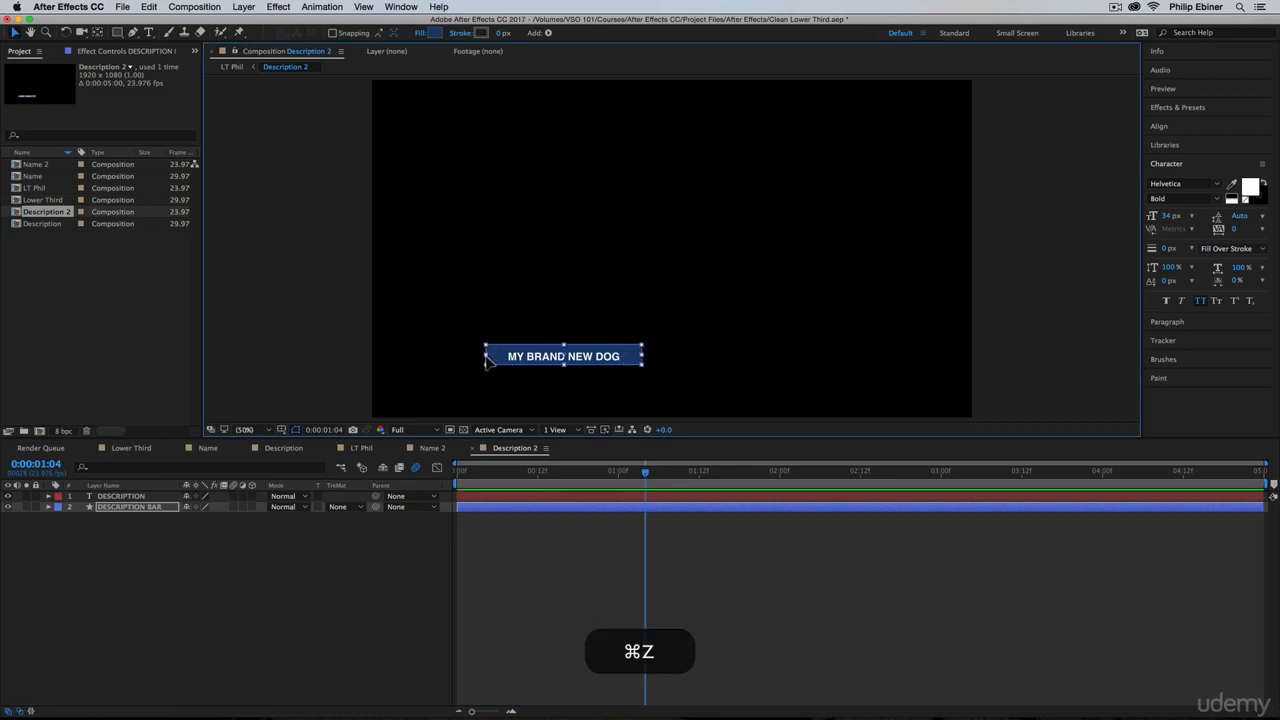
pyautogui.click(629, 554)
pyautogui.click(489, 362)
pyautogui.doubleClick(487, 356)
pyautogui.moveTo(487, 362); pyautogui.dragTo(494, 363)
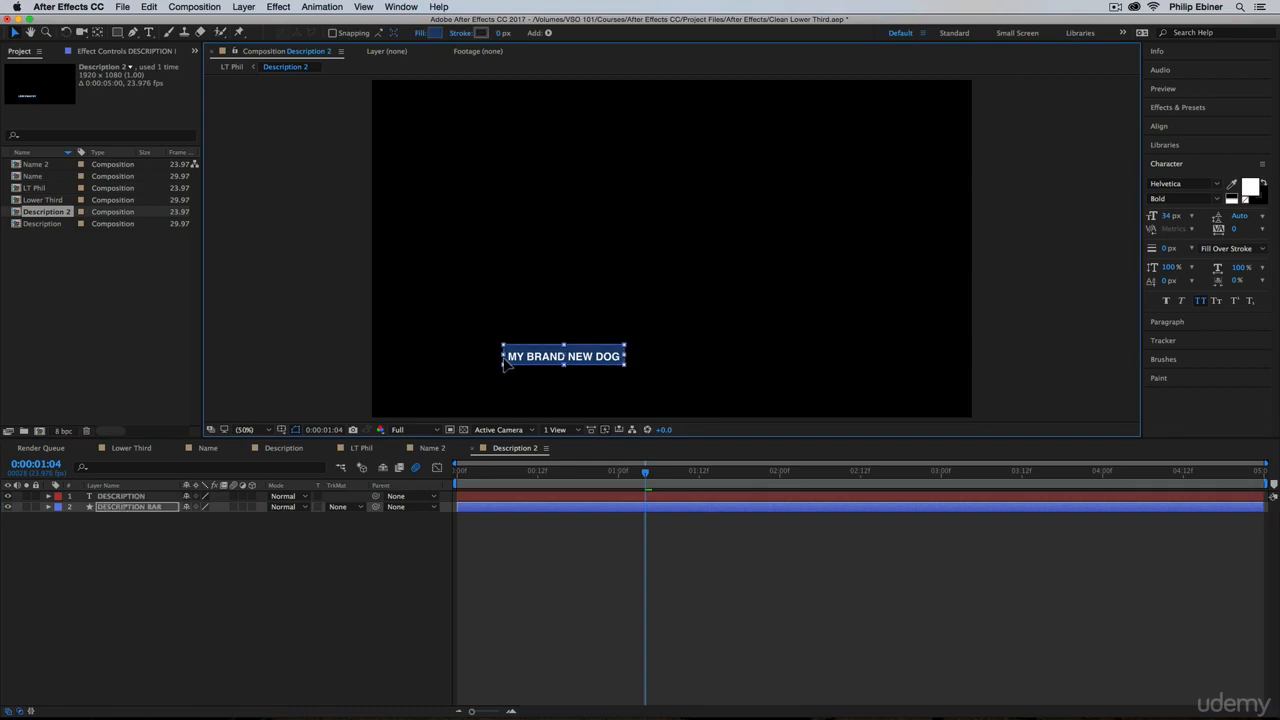
pyautogui.click(594, 571)
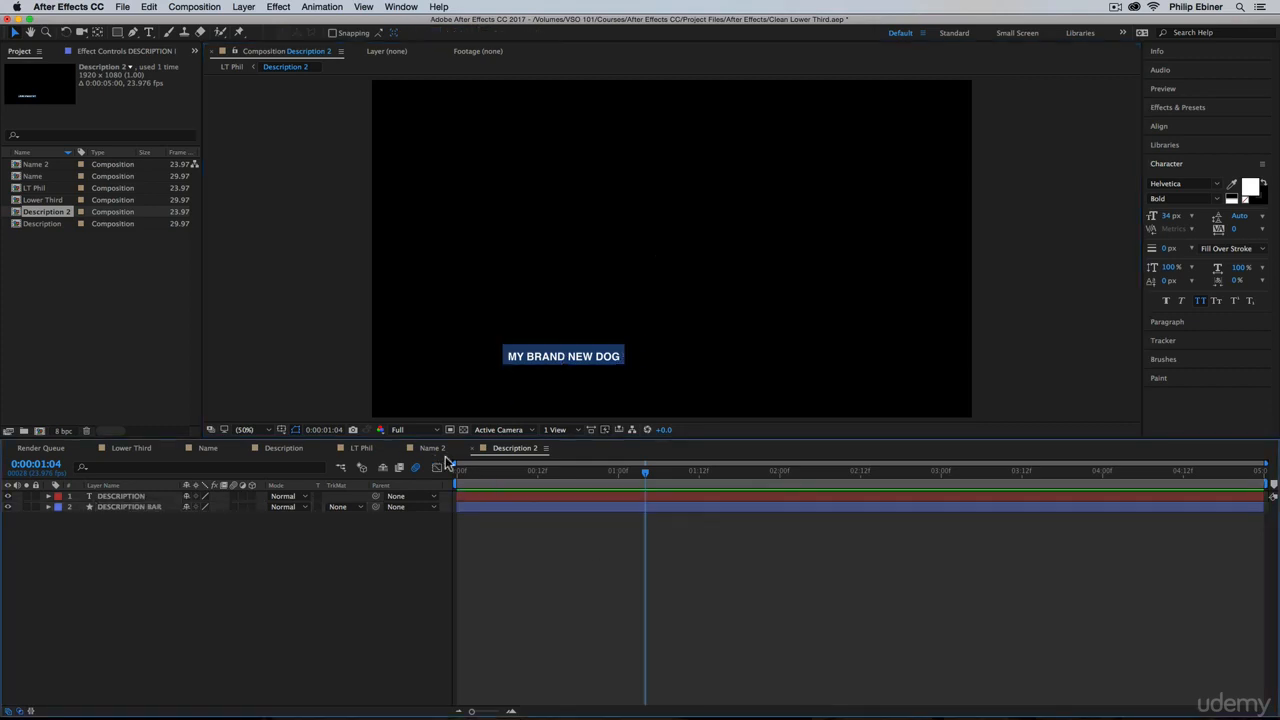
# Return to the LT Phil composition and preview the animation with the changed texts from the first frame
pyautogui.click(361, 448)
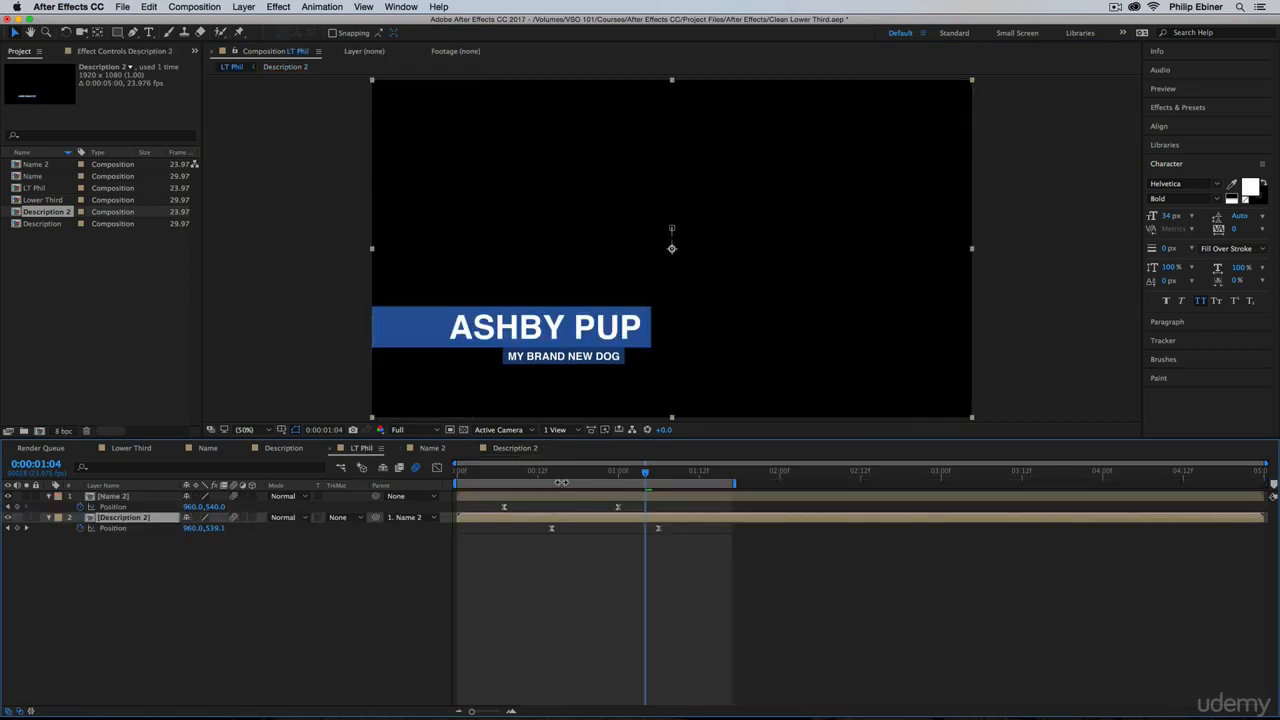
pyautogui.press('Home')
pyautogui.press('space')
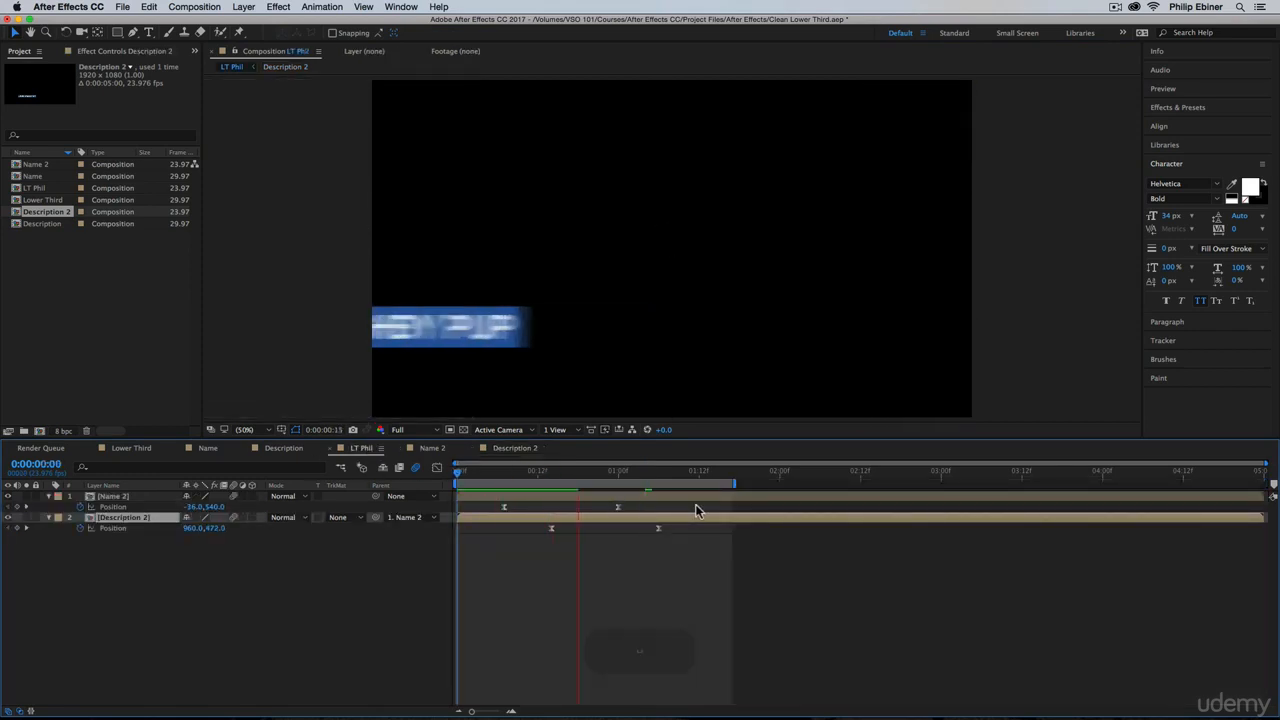